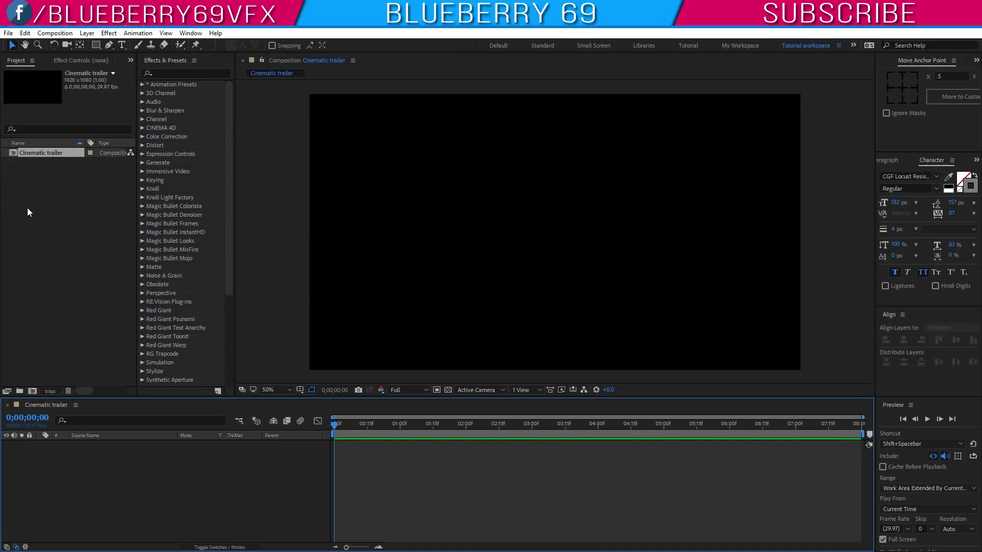
- Create a new HDTV 1080 29.97 composition named TextA
right_click(28, 208)
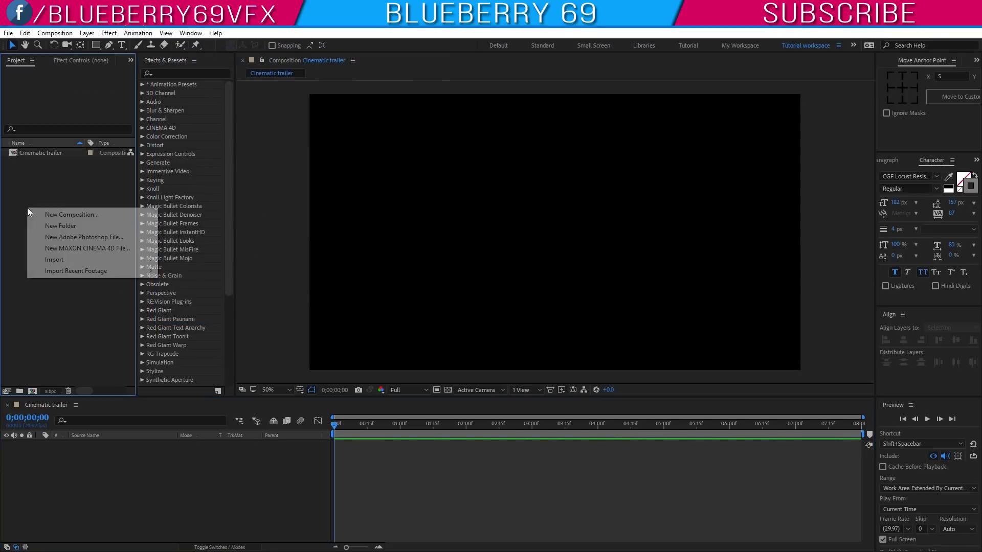
left_click(70, 215)
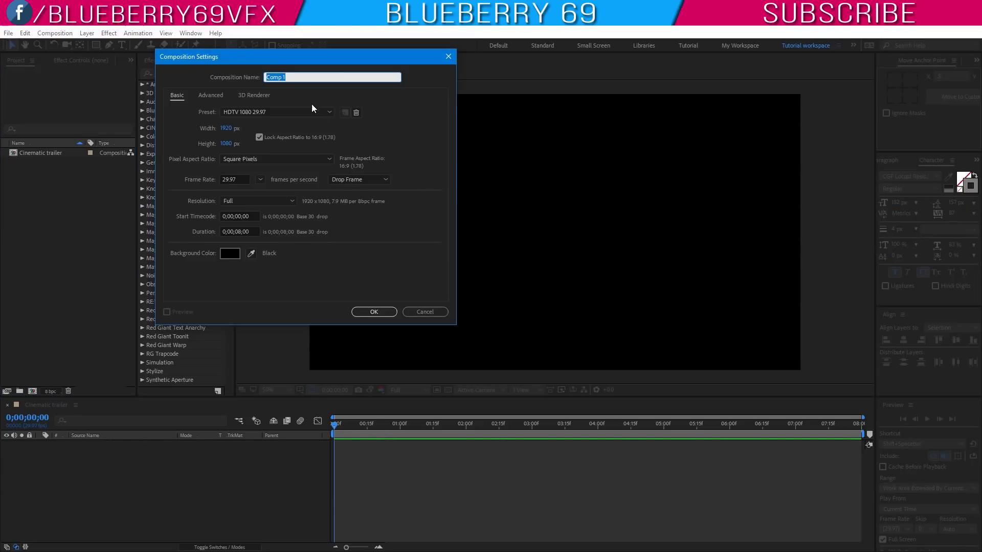
type("TextA")
left_click(374, 312)
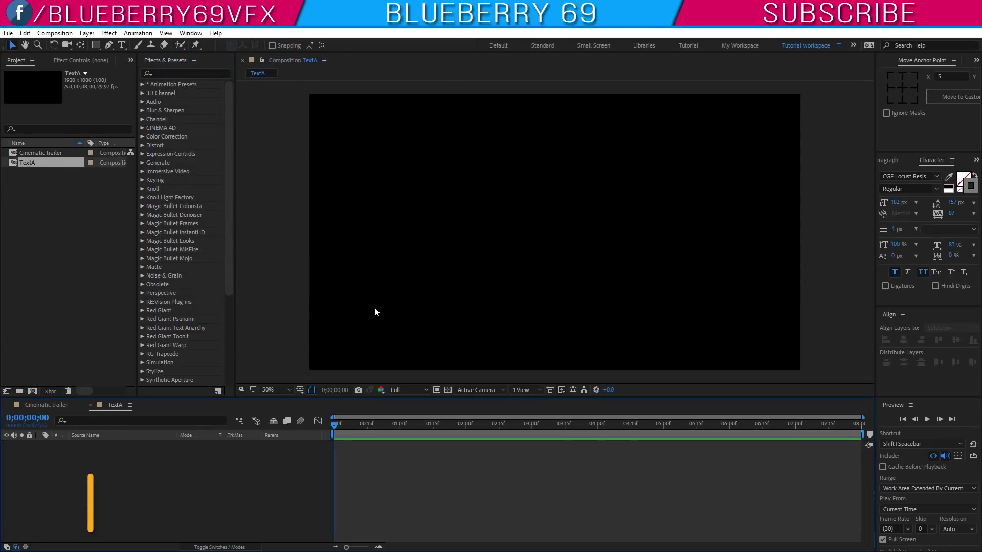
- Add a text layer reading "Cinematic" to the TextA composition
right_click(129, 486)
mouse_move(170, 377)
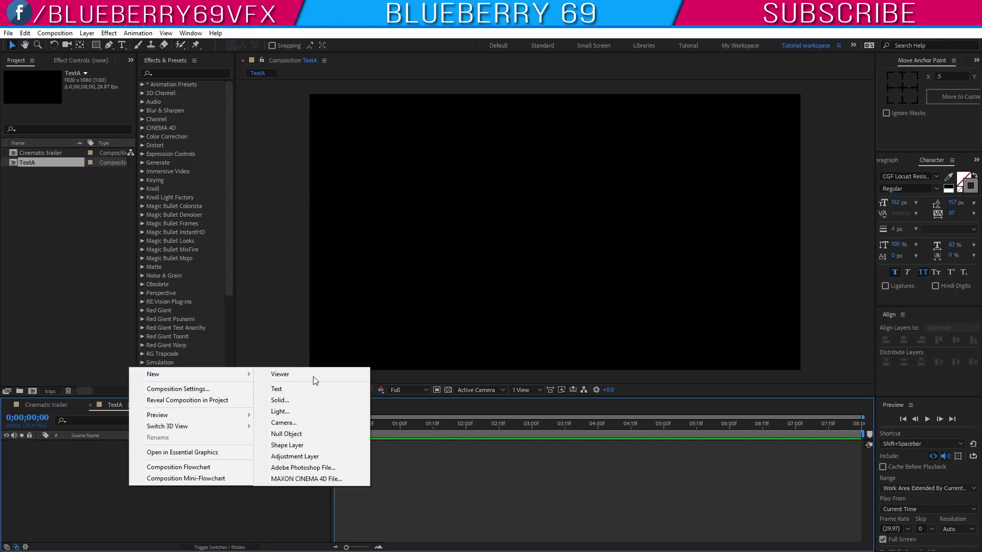
left_click(297, 391)
type("Cinematic")
key("Escape")
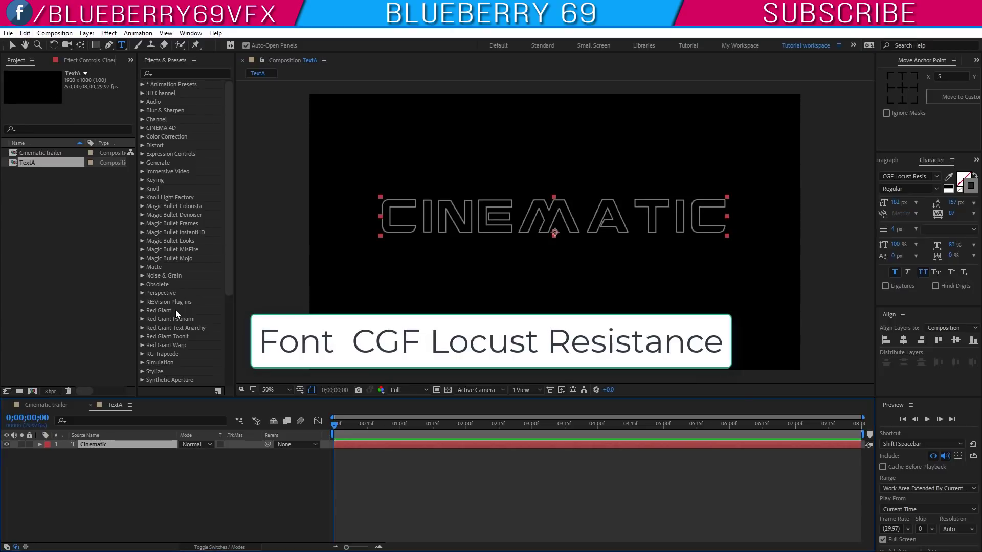
- Duplicate the Cinematic text layer three times and order the layers from Cinematic on top down to Cinematic 4
key("ctrl+d")
key("ctrl+d")
key("ctrl+d")
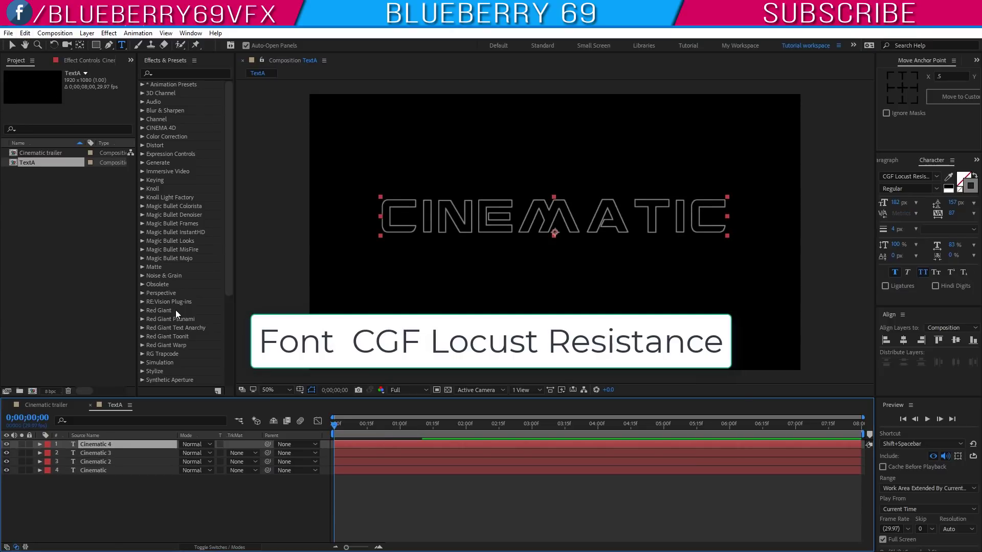
left_click_drag(108, 459, 106, 483)
left_click(130, 495)
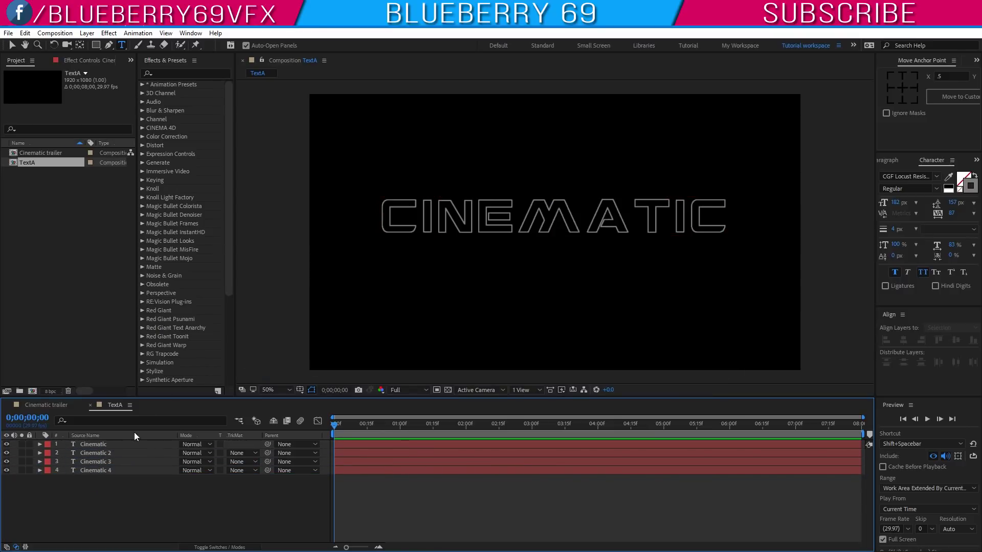
- Give the Cinematic and Cinematic 2 text layers a white fill and no stroke
left_click(99, 444)
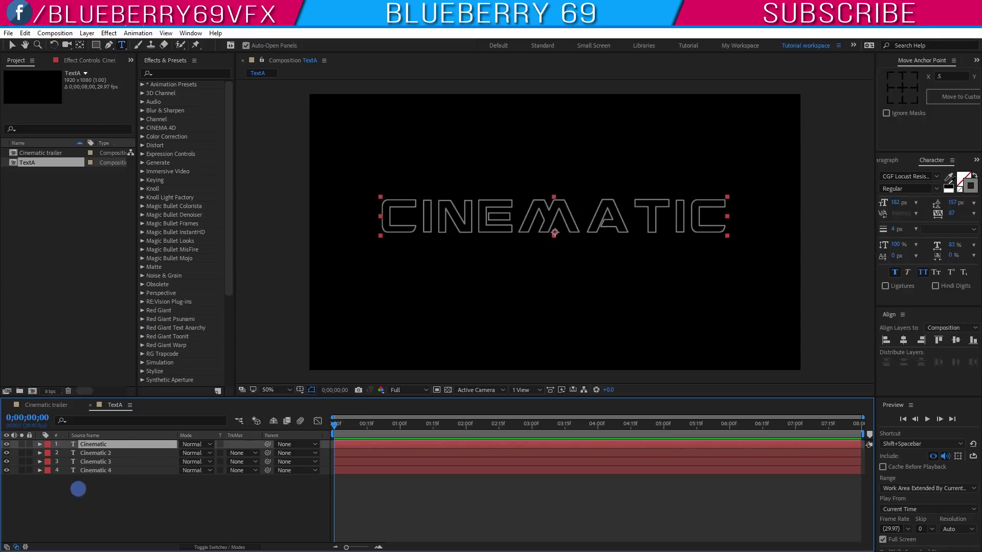
left_click(971, 187)
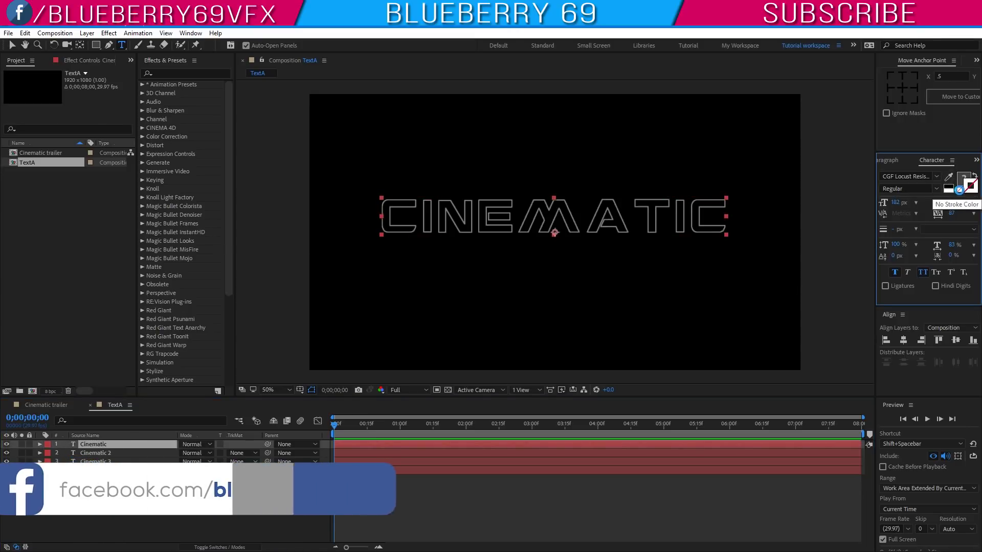
left_click(130, 453)
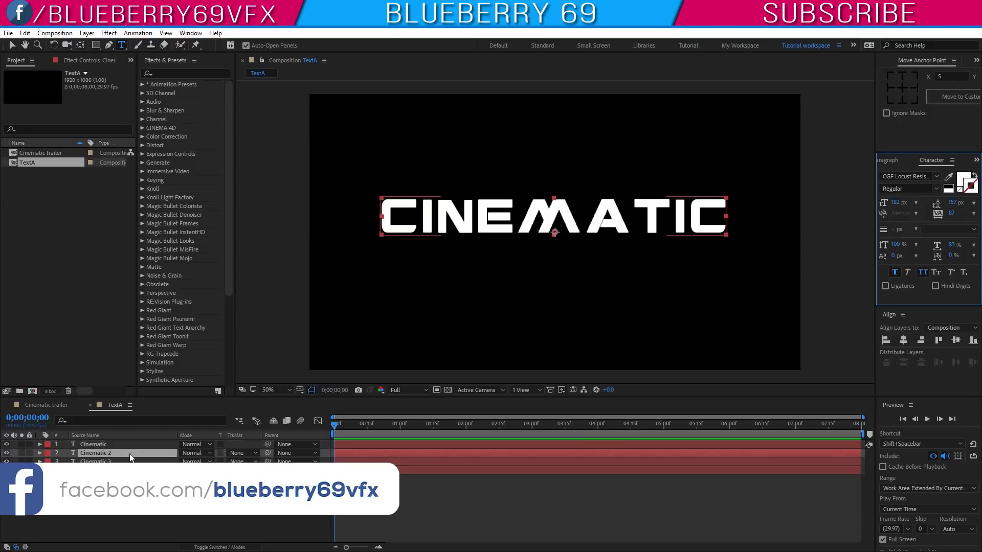
left_click(962, 190)
left_click(962, 190)
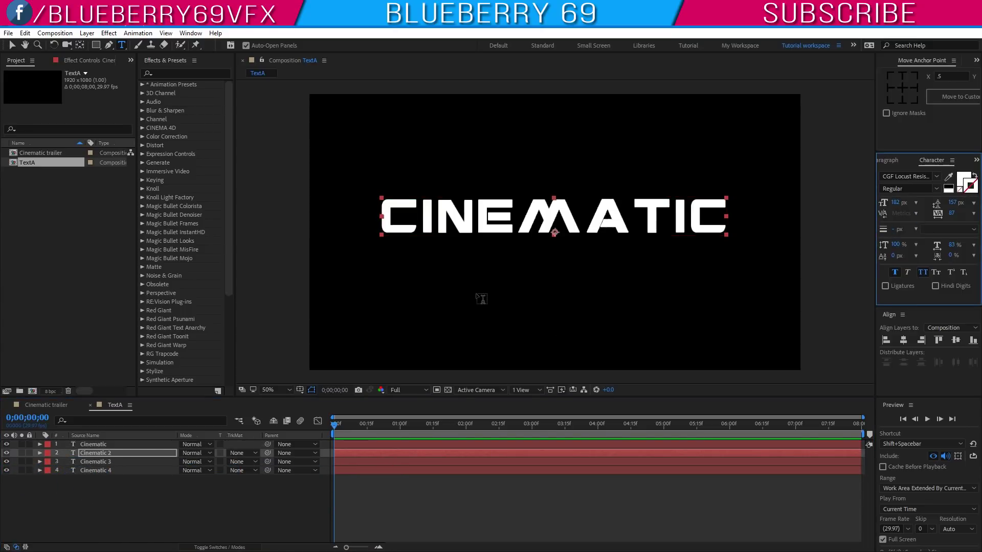
- Apply a Gradient Overlay layer style to the Cinematic layer, solo the layer and expand the overlay's properties
left_click(110, 443)
right_click(87, 446)
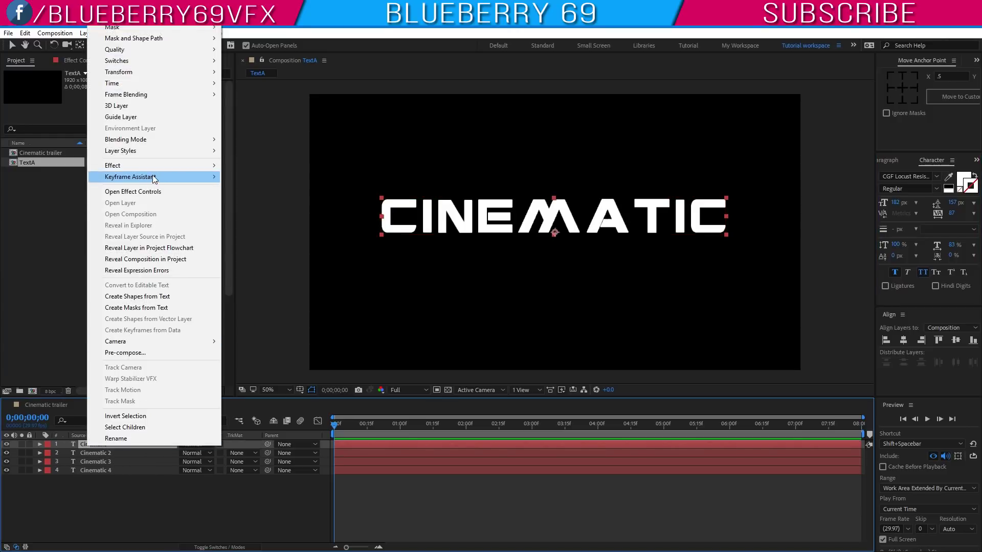
mouse_move(142, 151)
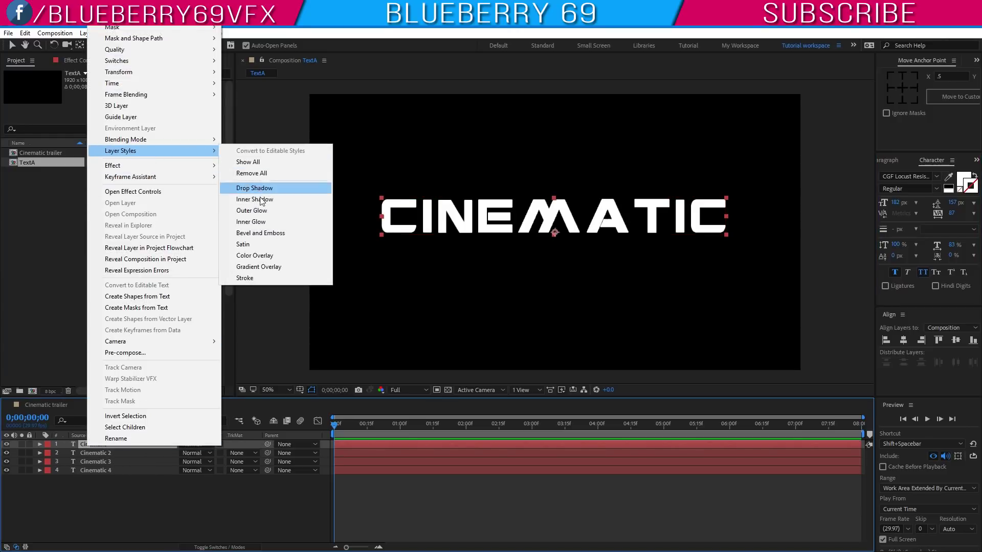
left_click(256, 267)
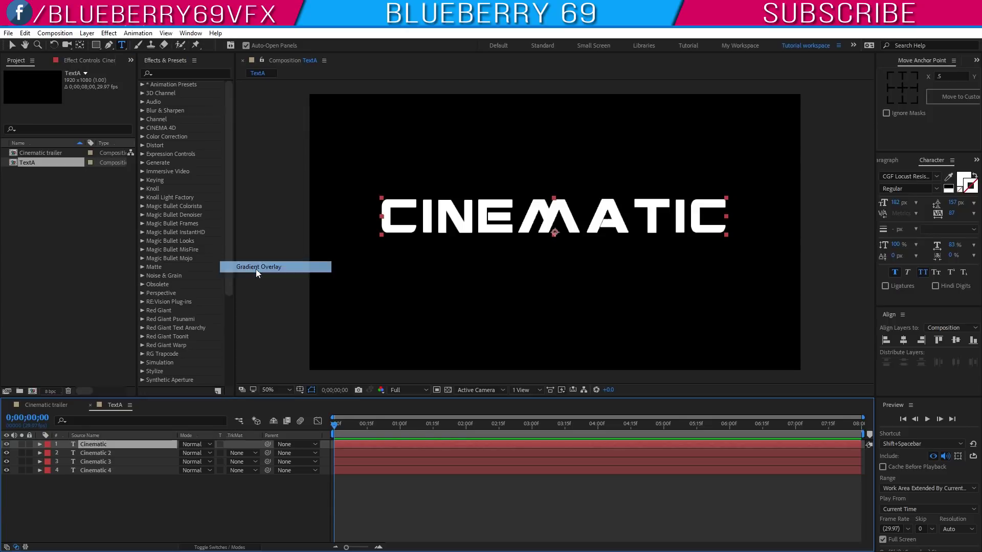
left_click(21, 444)
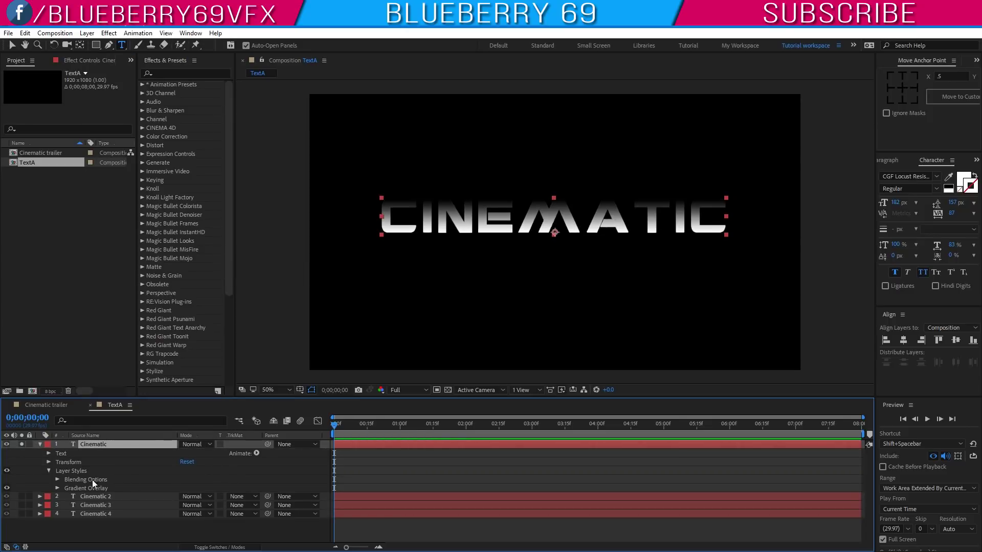
left_click(57, 489)
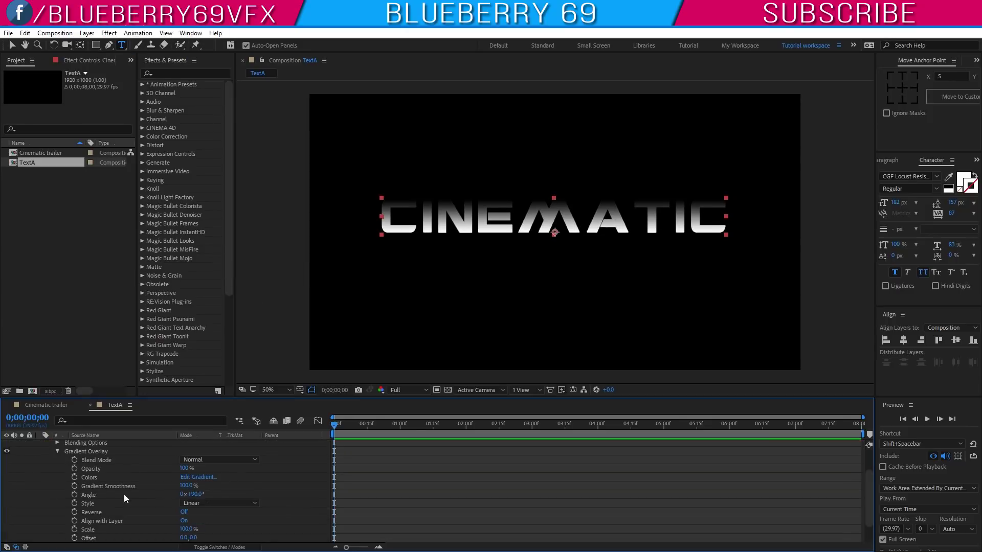
- Edit the Cinematic layer's overlay gradient to have a white middle stop between gray stops at both ends
left_click(199, 477)
left_click_drag(446, 331, 534, 331)
left_click(447, 332)
left_click(454, 400)
left_click_drag(445, 405, 446, 429)
left_click_drag(534, 332, 545, 332)
left_click(650, 331)
left_click_drag(449, 394, 446, 445)
key("Return")
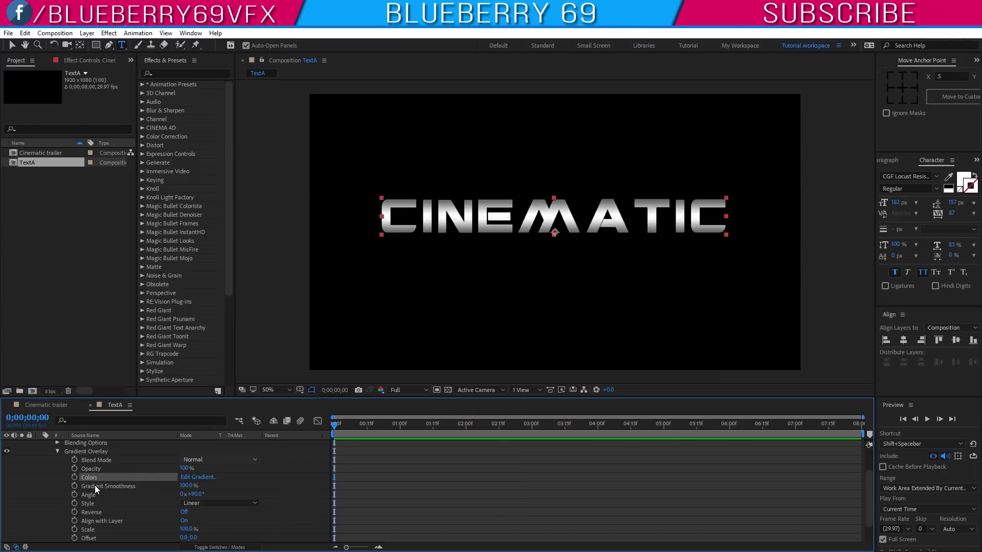
- Solo Cinematic 2 instead of Cinematic, apply a Gradient Overlay layer style to it and expand the overlay's properties
scroll(61, 470, "up", 2)
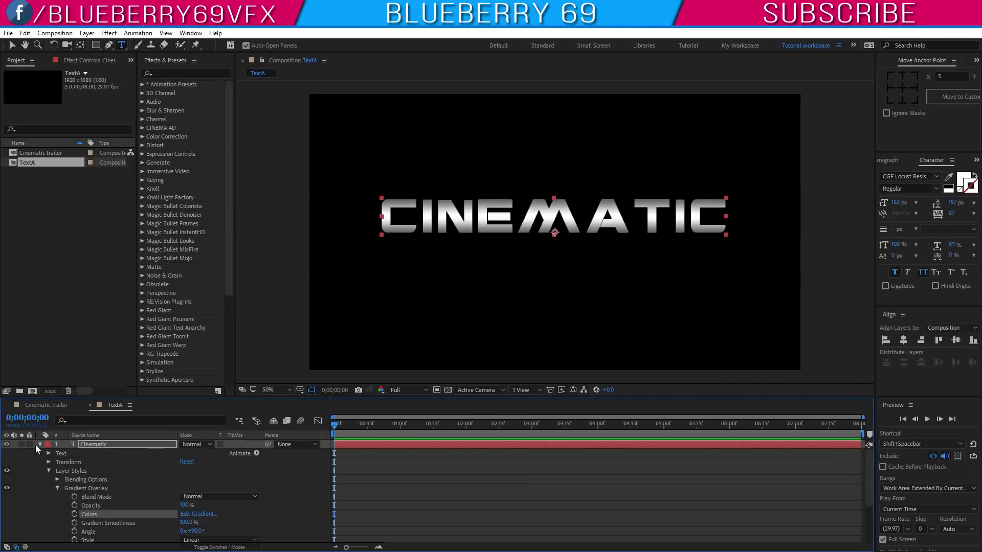
key("ctrl+d")
key("ctrl+d")
key("ctrl+d")
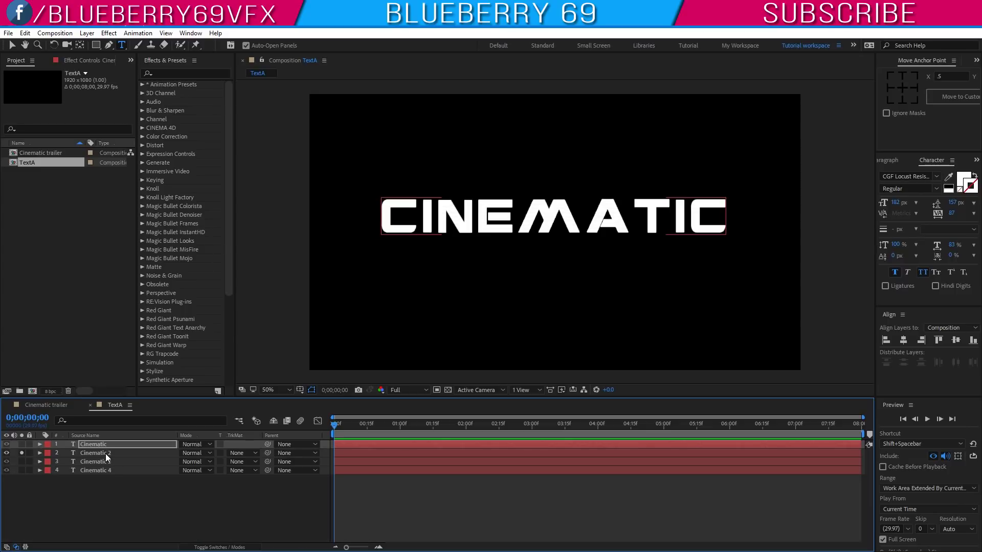
left_click(105, 453)
right_click(106, 453)
mouse_move(163, 158)
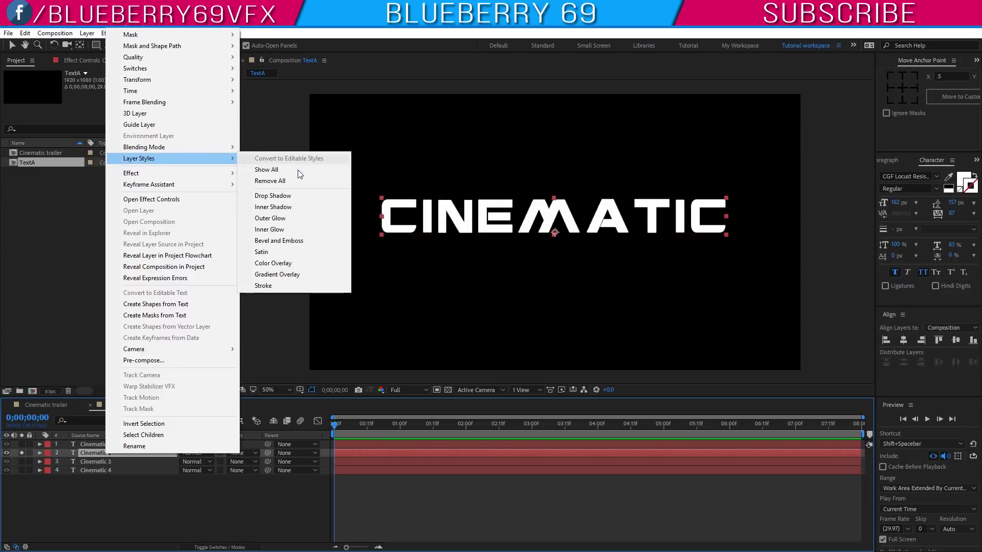
left_click(283, 276)
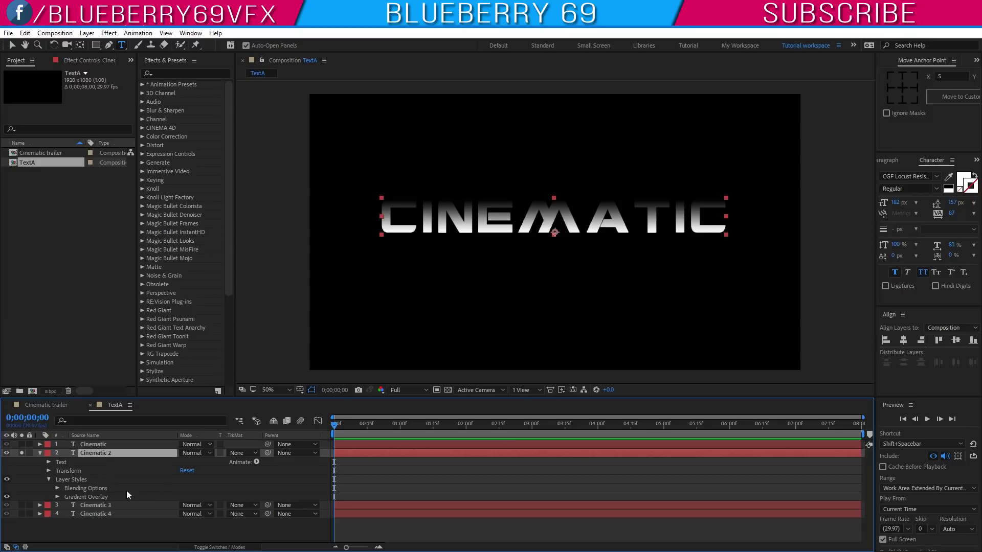
left_click(57, 497)
scroll(144, 508, "down", 3)
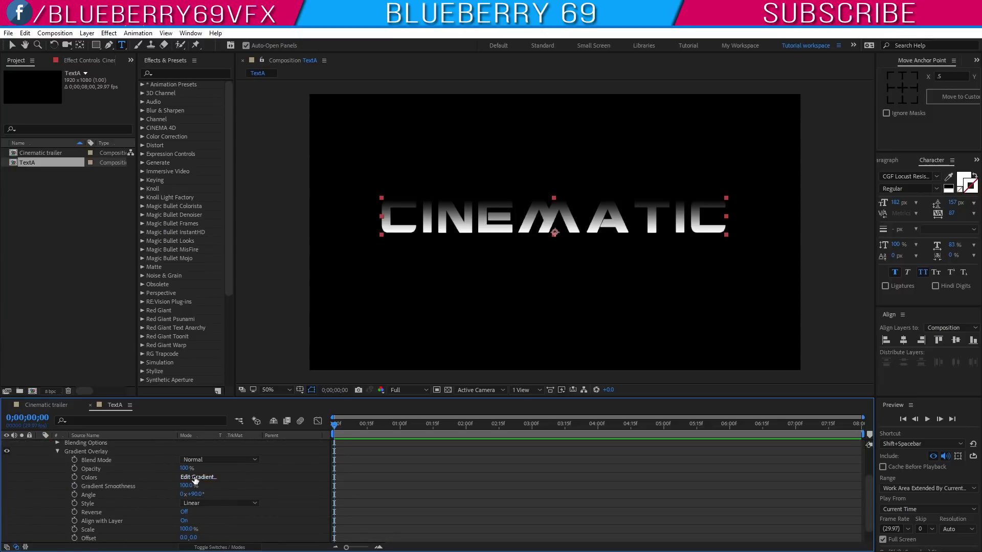
- Add gray stops 868686 at 8.7% and B9B9B9 at 75% to Cinematic 2's gradient, and set its end stop to FFFFFF
left_click(195, 478)
left_click_drag(446, 332, 432, 425)
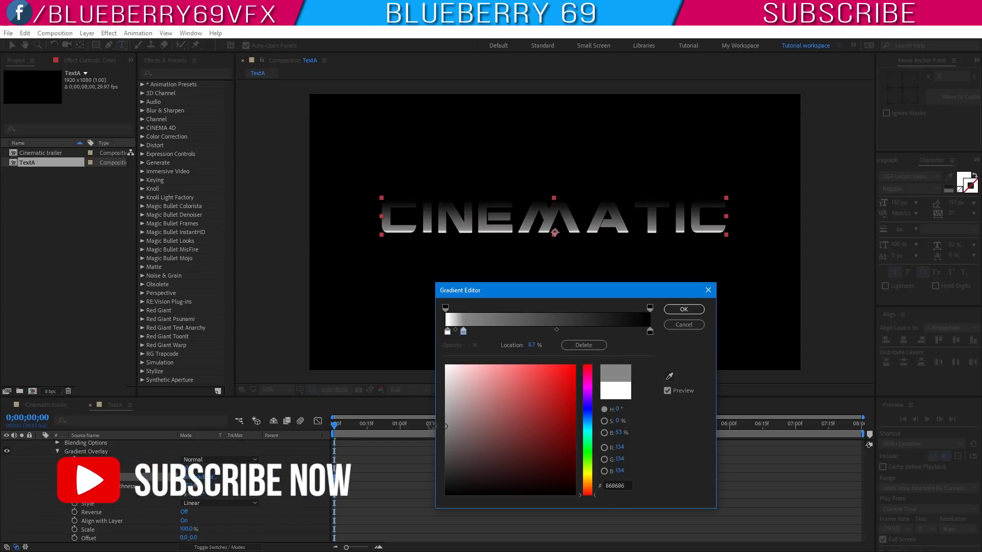
left_click(598, 331)
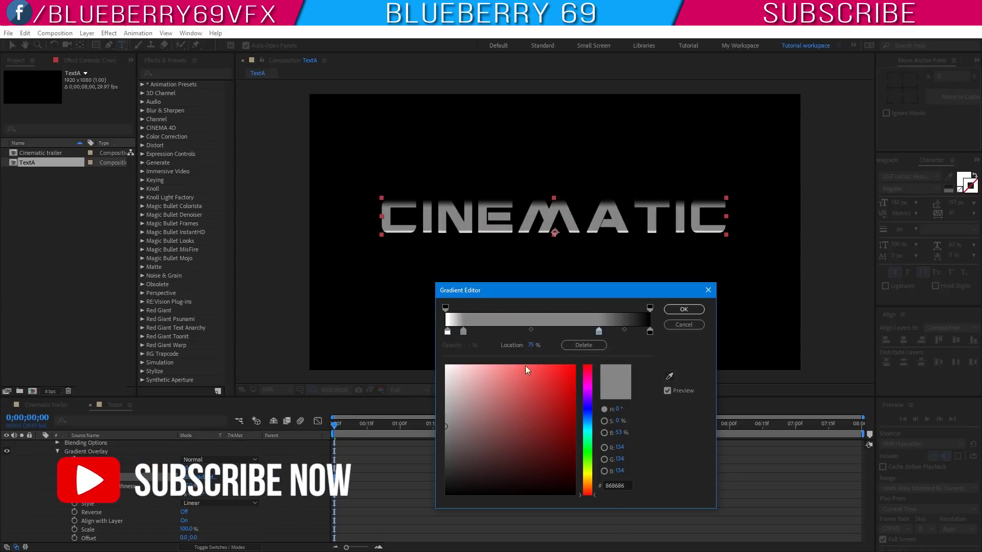
left_click(448, 400)
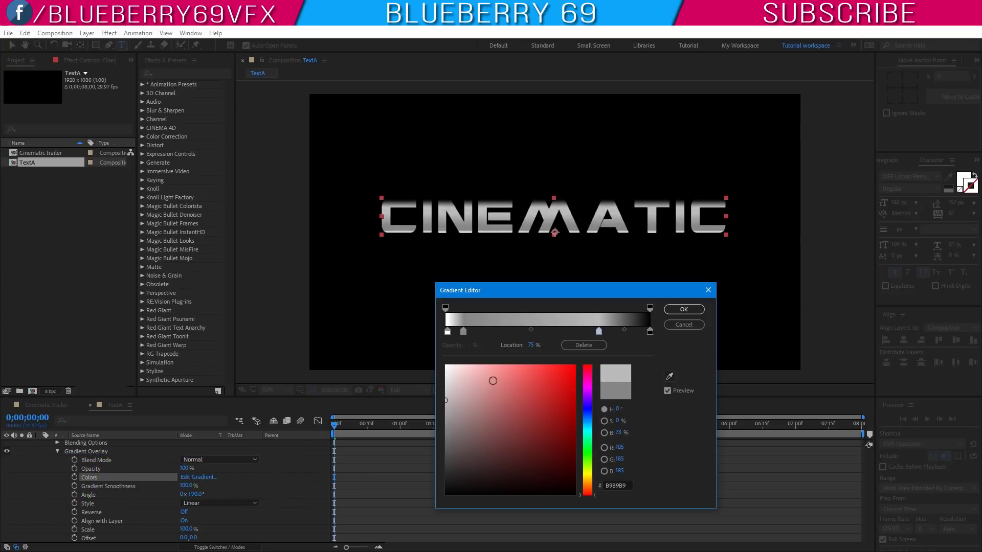
left_click(650, 331)
left_click_drag(460, 379, 418, 352)
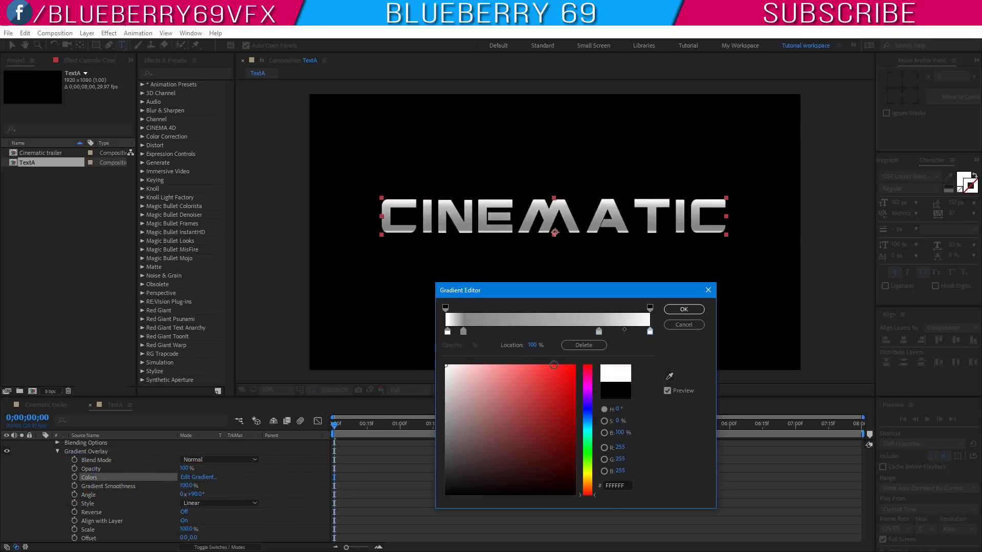
- Darken the gradient's 75% stop to 818181, move the white start stop to 2.7%, and accept the gradient
left_click(599, 332)
left_click_drag(446, 400, 437, 429)
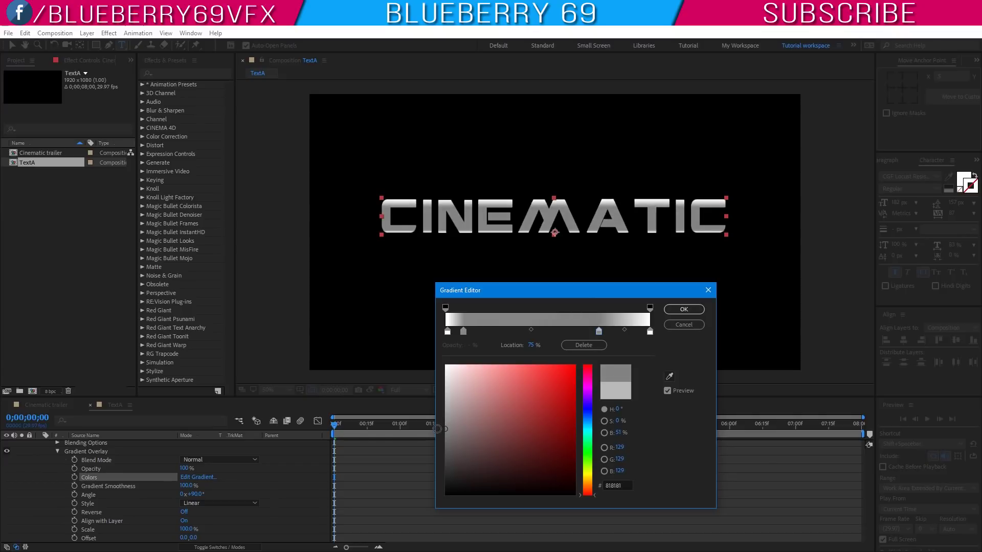
left_click_drag(448, 332, 452, 333)
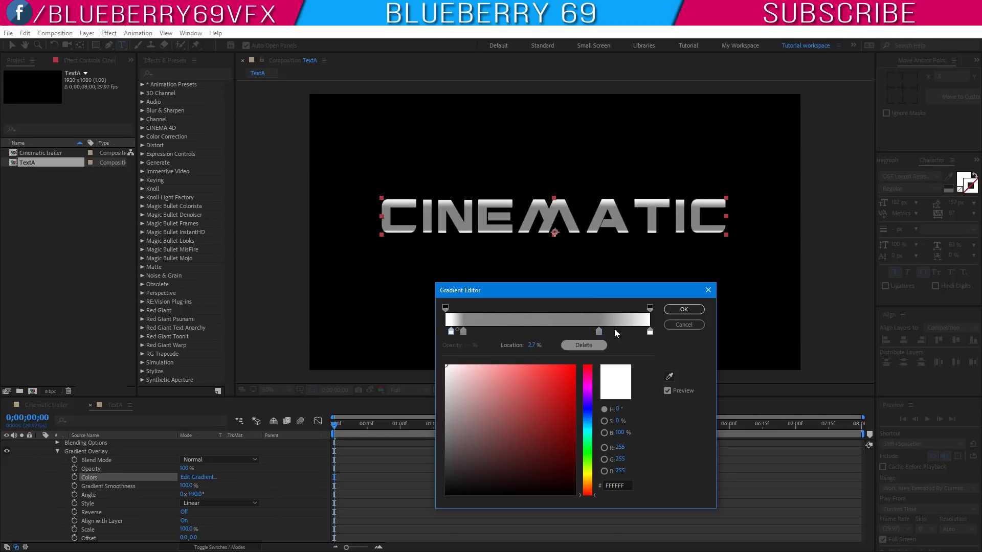
left_click(673, 312)
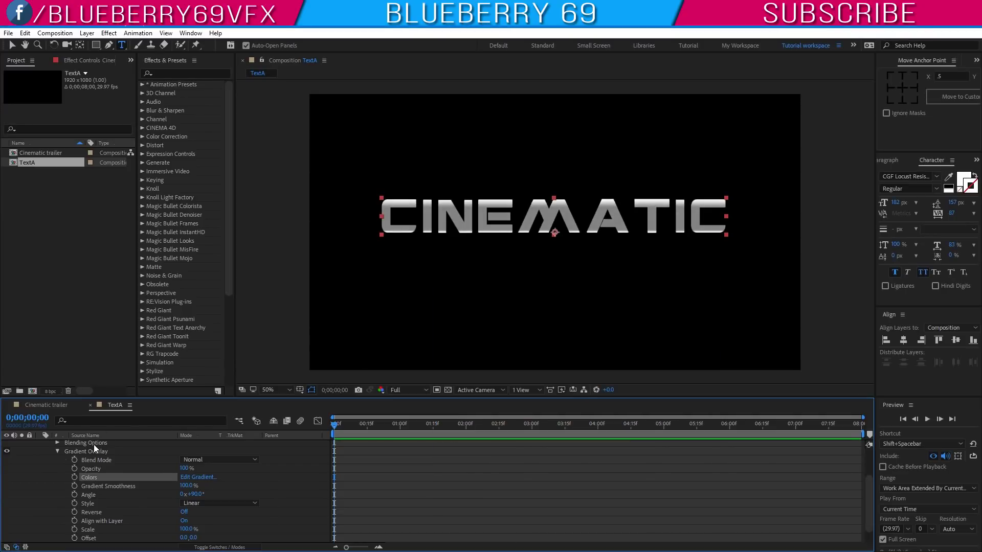
scroll(94, 444, "up", 2)
left_click(39, 453)
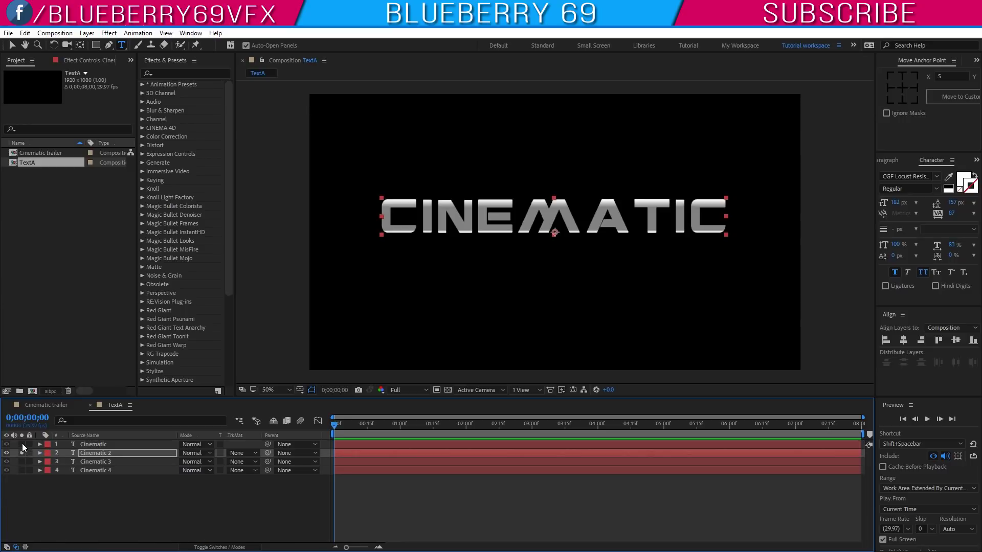
- Offset the Cinematic 2 layer to position 966, 541 and turn off solo for the top two layers
key("p")
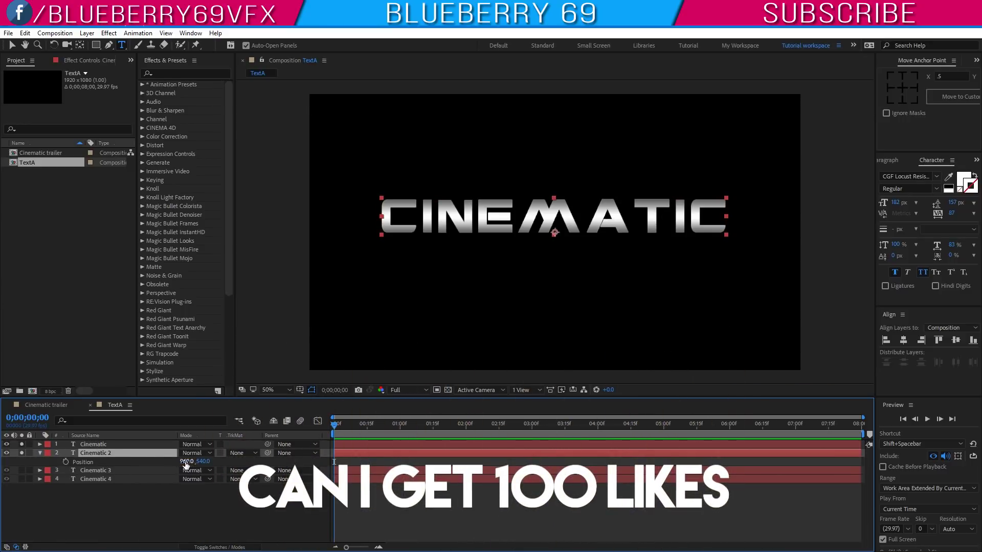
left_click_drag(185, 462, 223, 462)
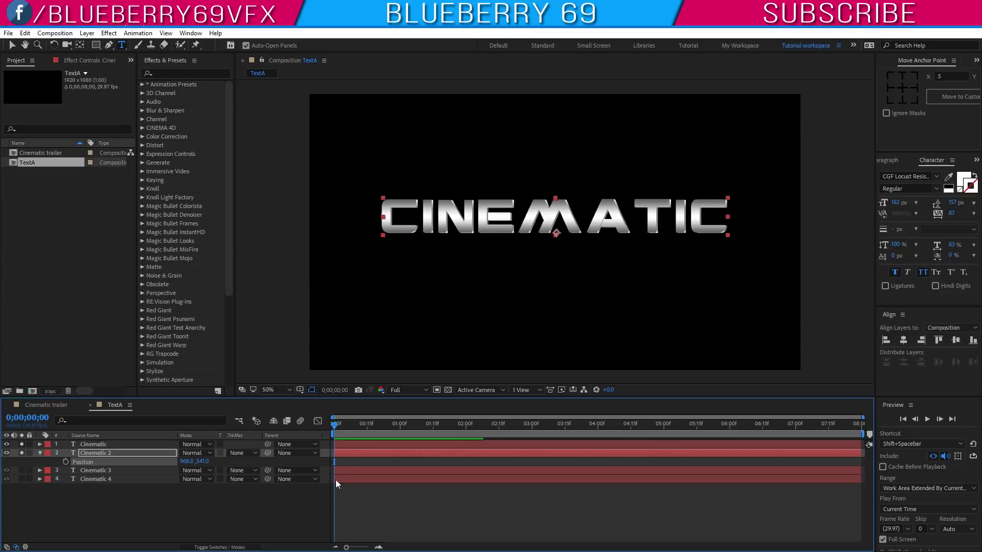
left_click(23, 459)
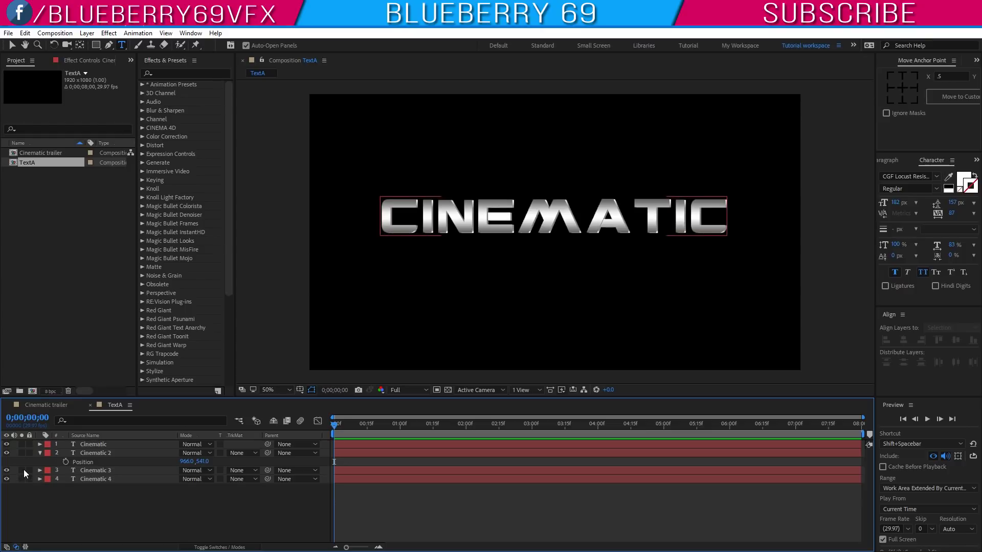
- Solo the Cinematic 3 layer and apply the Linear Wipe transition effect to it
left_click(21, 470)
left_click(106, 469)
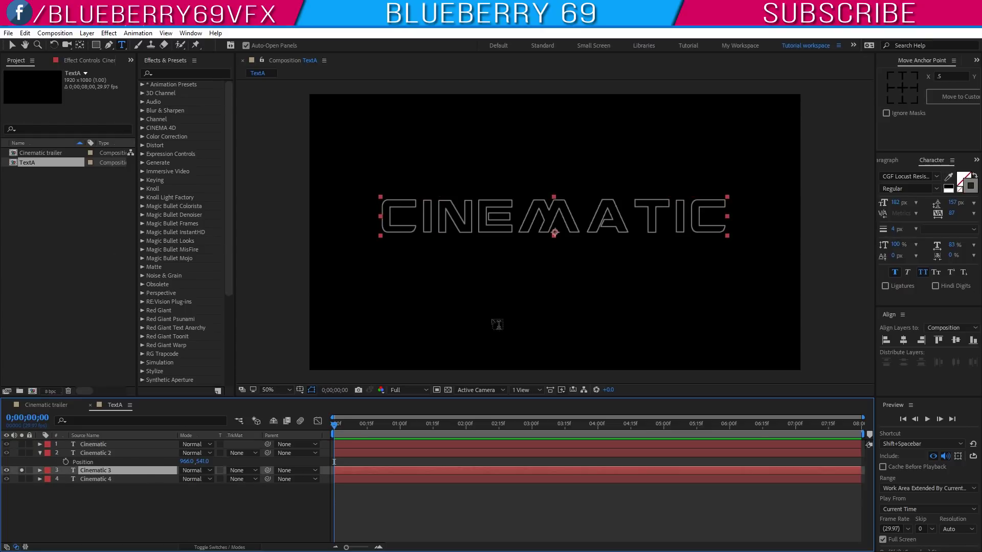
left_click(173, 76)
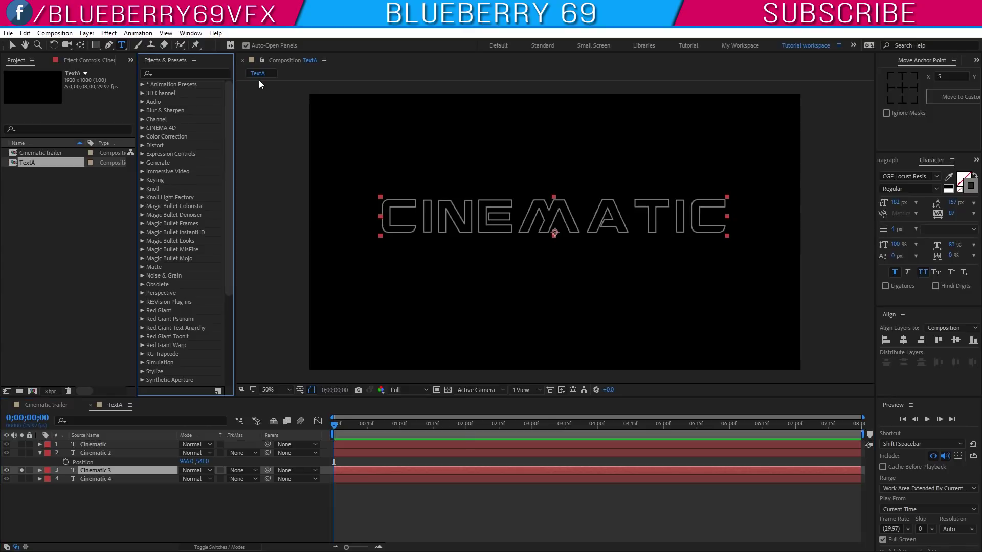
left_click(197, 74)
type("linear")
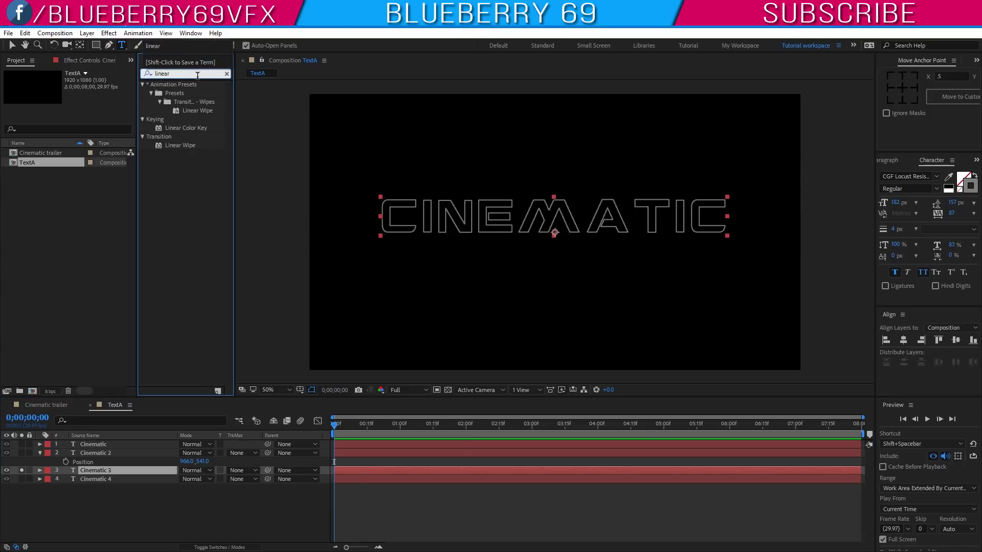
left_click_drag(192, 148, 122, 471)
key("v")
- Set Cinematic 3's Linear Wipe to 48% transition completion, a 180° wipe angle and a feather of 123
left_click(81, 90)
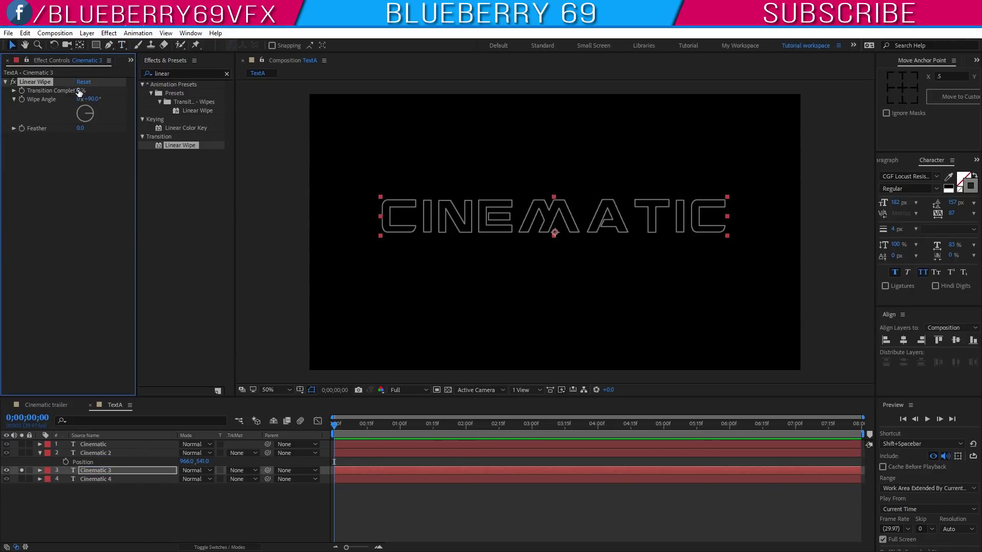
type("48")
key("Return")
left_click(92, 99)
type("180")
key("Return")
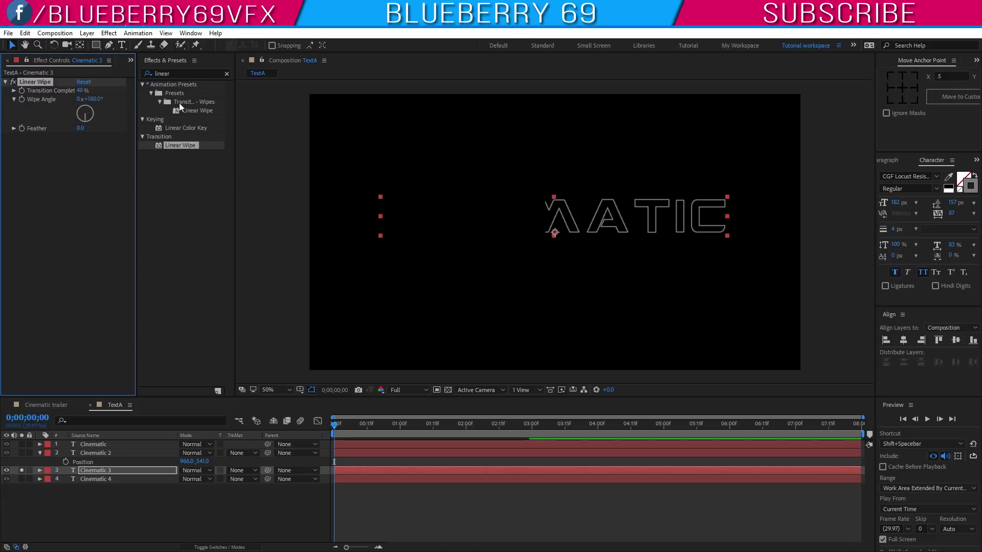
left_click_drag(80, 129, 117, 128)
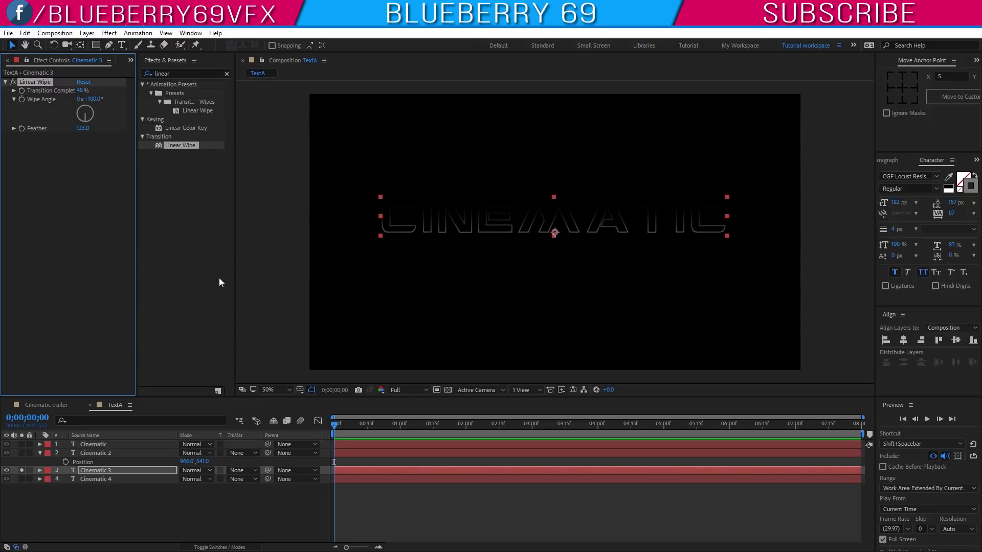
- Copy the Linear Wipe effect from Cinematic 3 onto Cinematic 4 and turn off solo for Cinematic 3
left_click(24, 33)
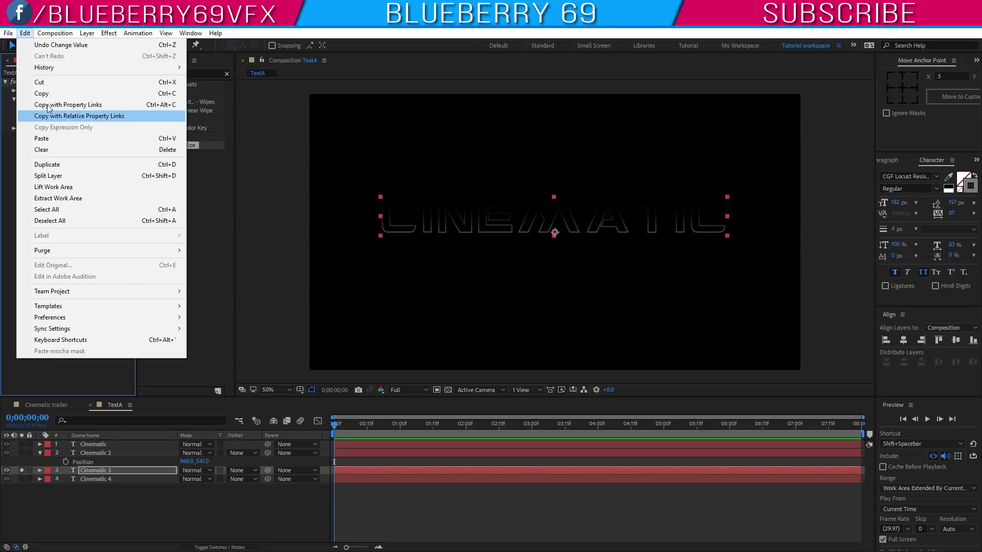
left_click(42, 93)
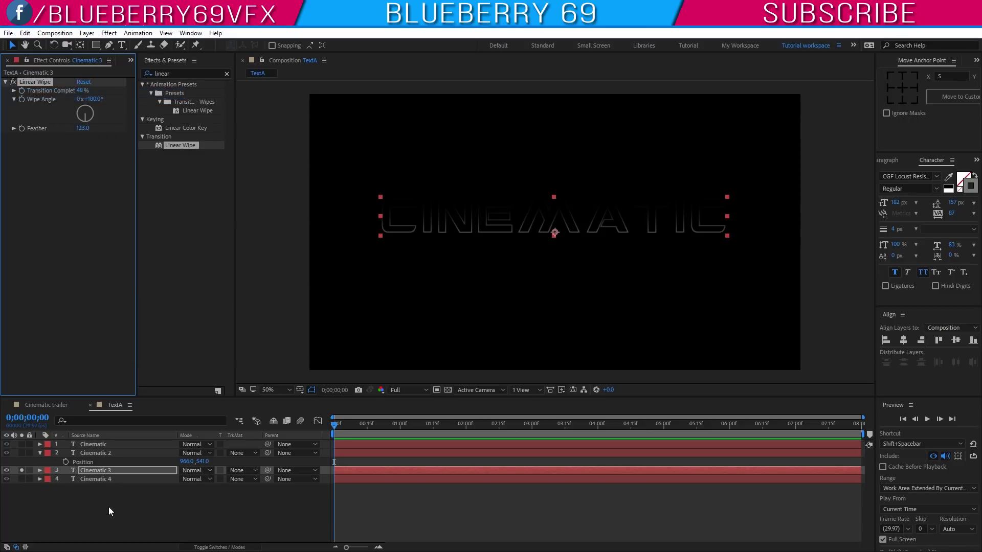
left_click(97, 481)
left_click(24, 32)
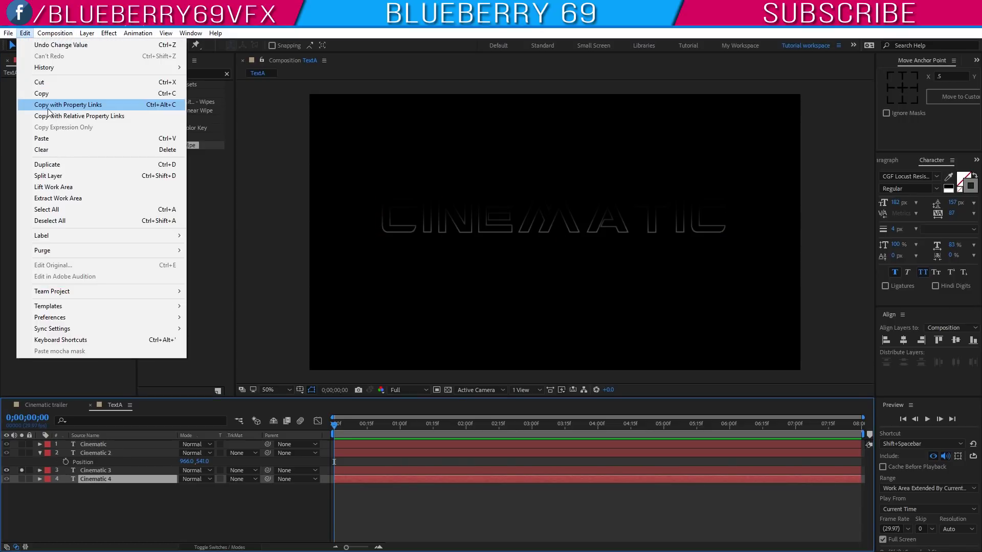
left_click(43, 138)
left_click(86, 497)
left_click(21, 471)
left_click(69, 477)
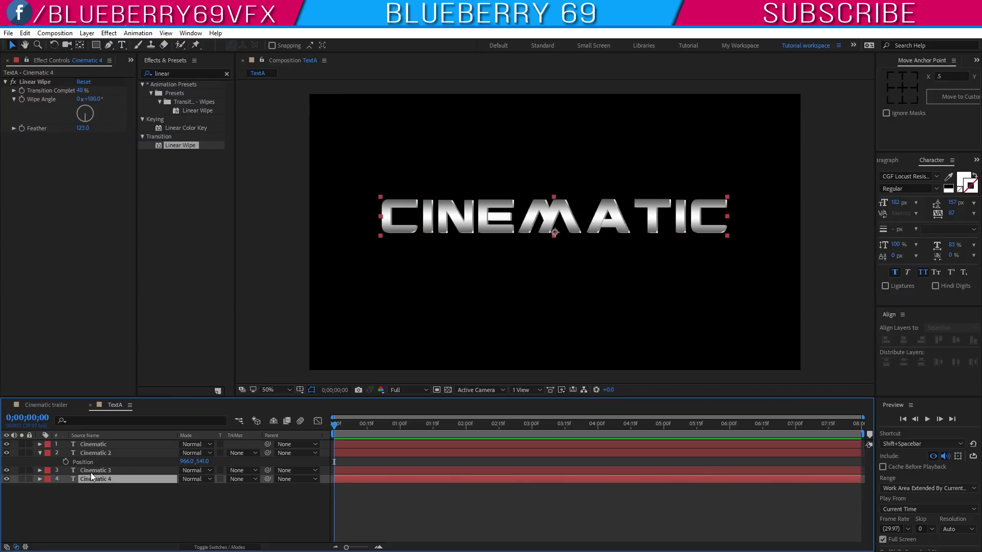
- Change the text stroke color of the Cinematic 3 layer to orange
left_click(137, 471)
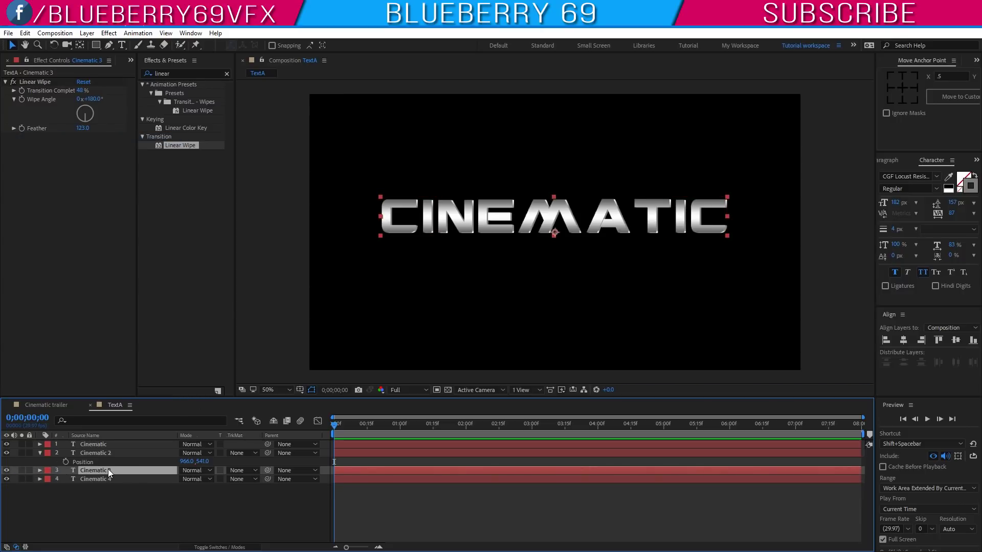
left_click(971, 186)
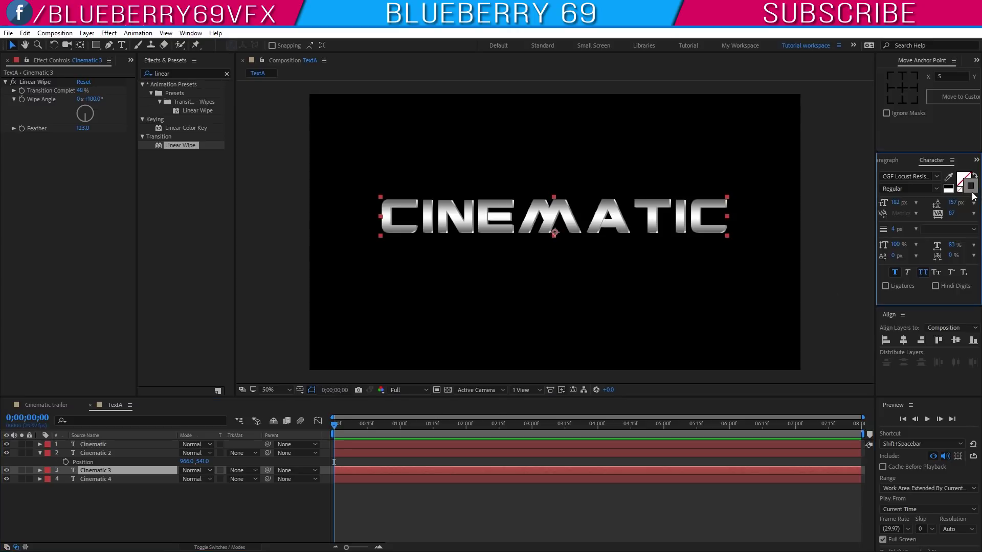
left_click(389, 408)
left_click_drag(371, 301, 383, 285)
left_click(450, 306)
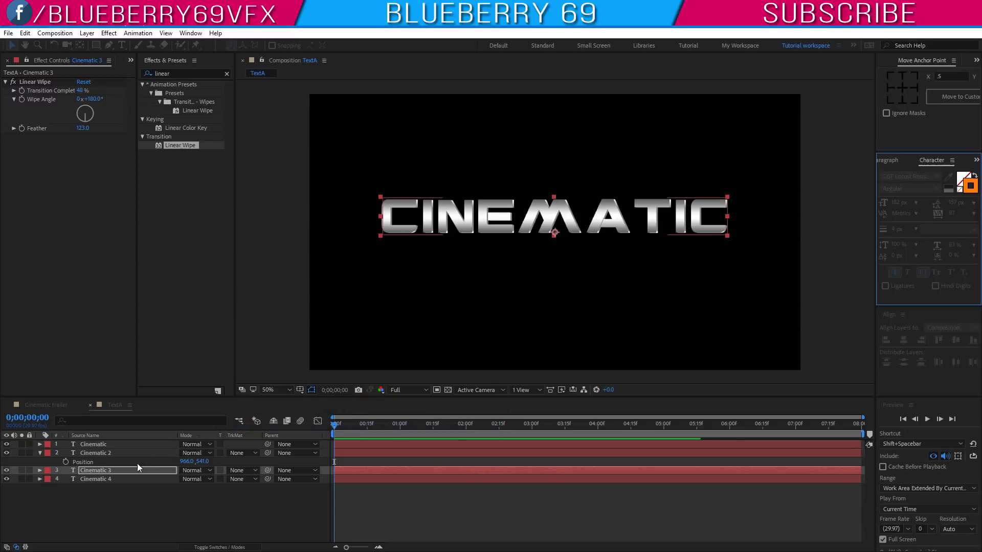
- Offset the Cinematic 3 layer to position 971, 540 and check the orange edge on the letters
left_click(130, 469)
key("p")
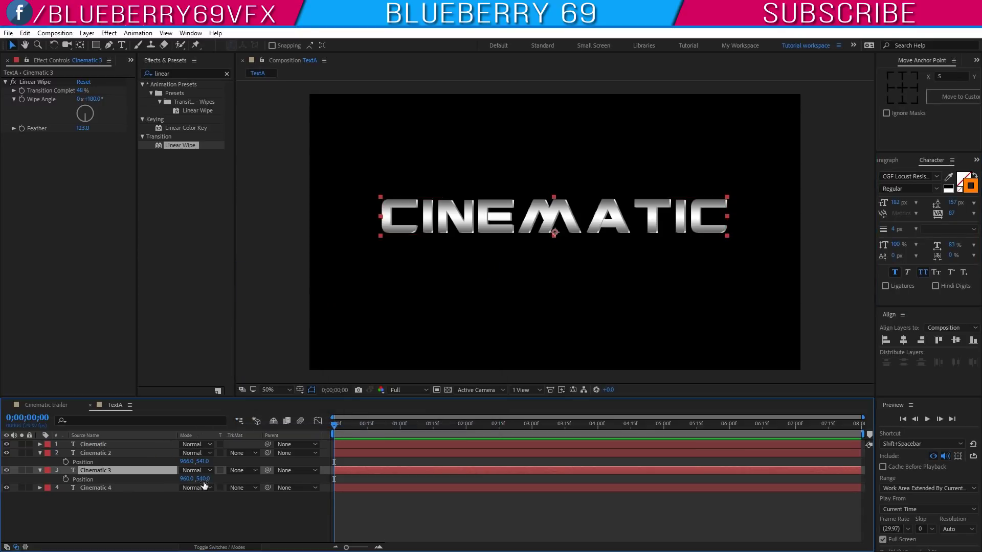
left_click_drag(184, 479, 190, 479)
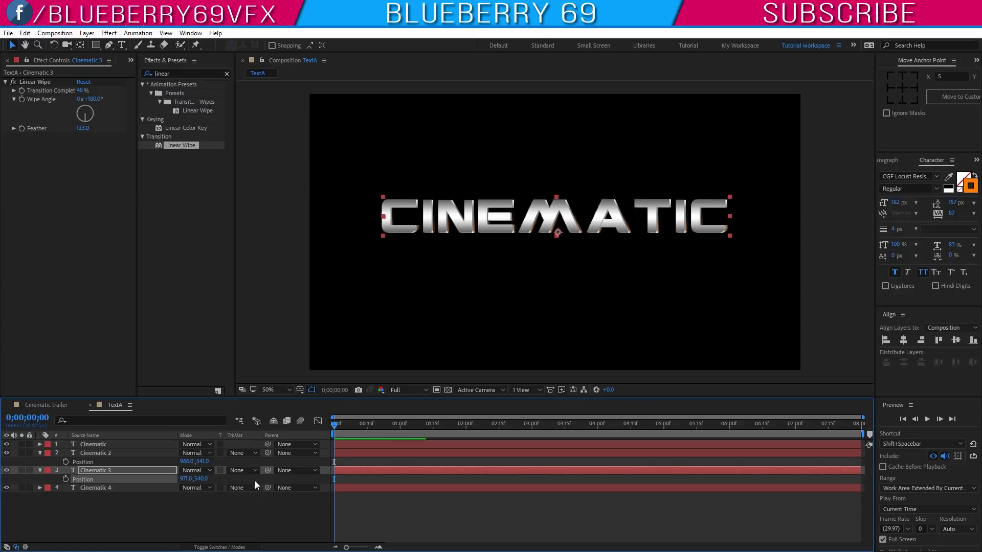
left_click(136, 517)
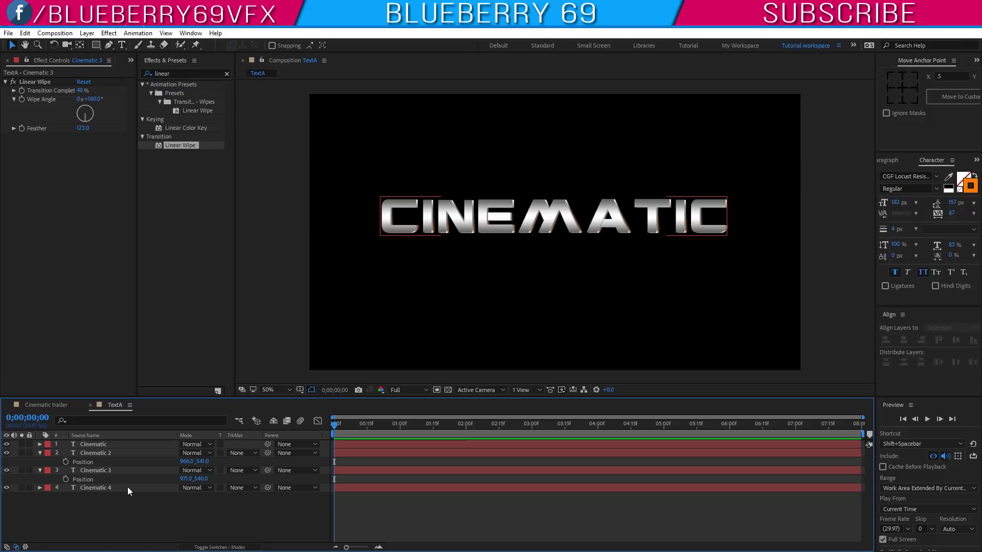
scroll(562, 214, "up", 2)
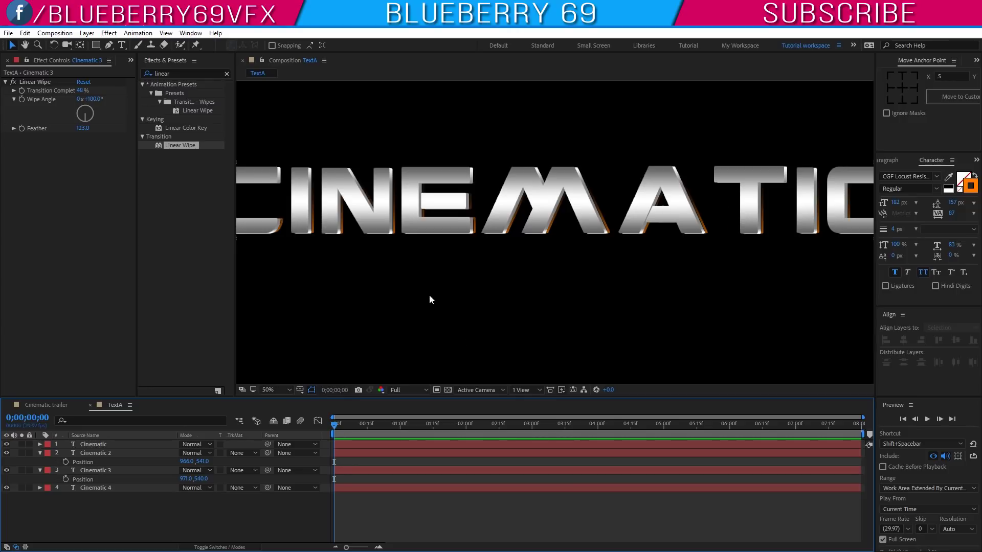
scroll(430, 299, "down", 2)
- Copy all four Cinematic text layers in the TextA composition
left_click_drag(90, 511, 101, 441)
left_click(30, 36)
left_click(48, 94)
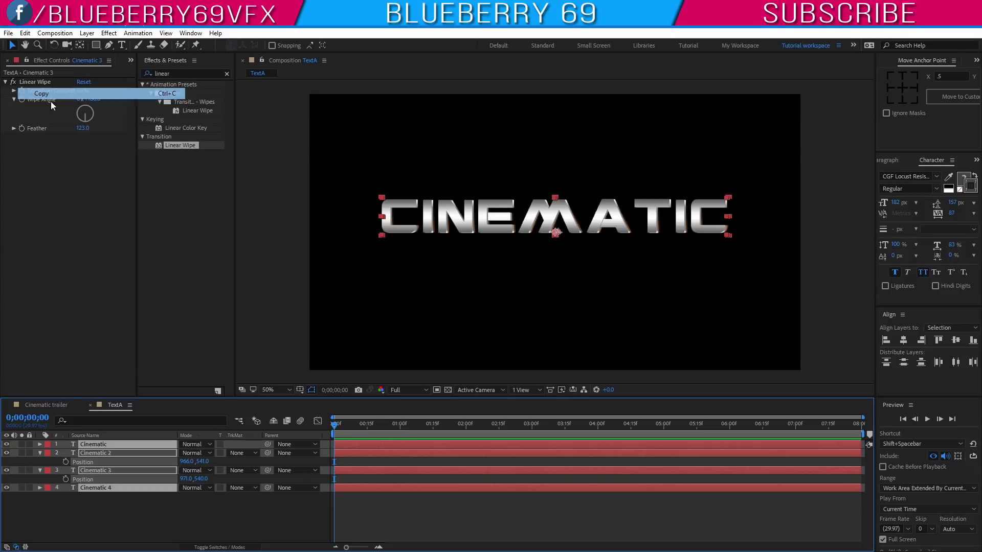
- Create a new 1920 x 1080 composition named TextB with a duration of 8 seconds
left_click(49, 404)
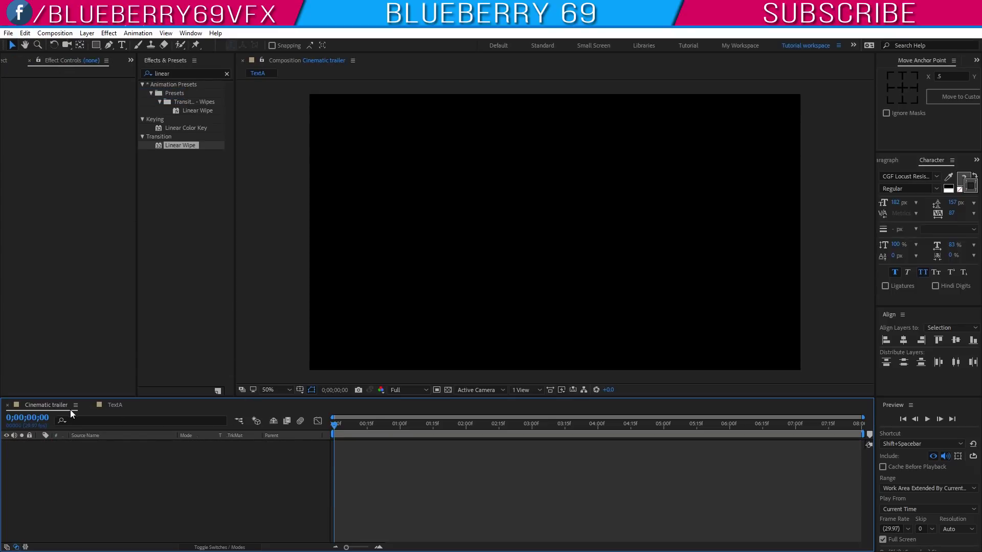
left_click(3, 59)
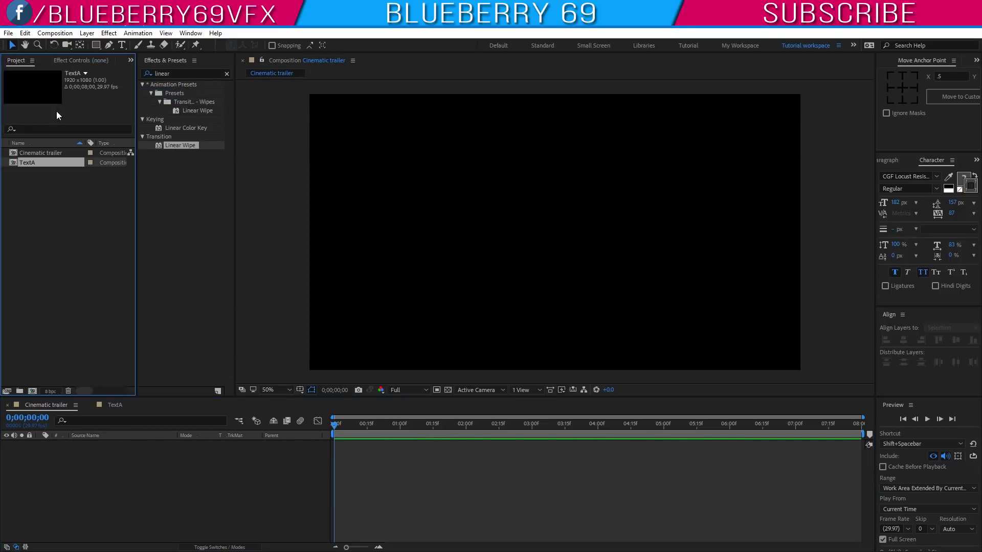
right_click(12, 195)
left_click(72, 200)
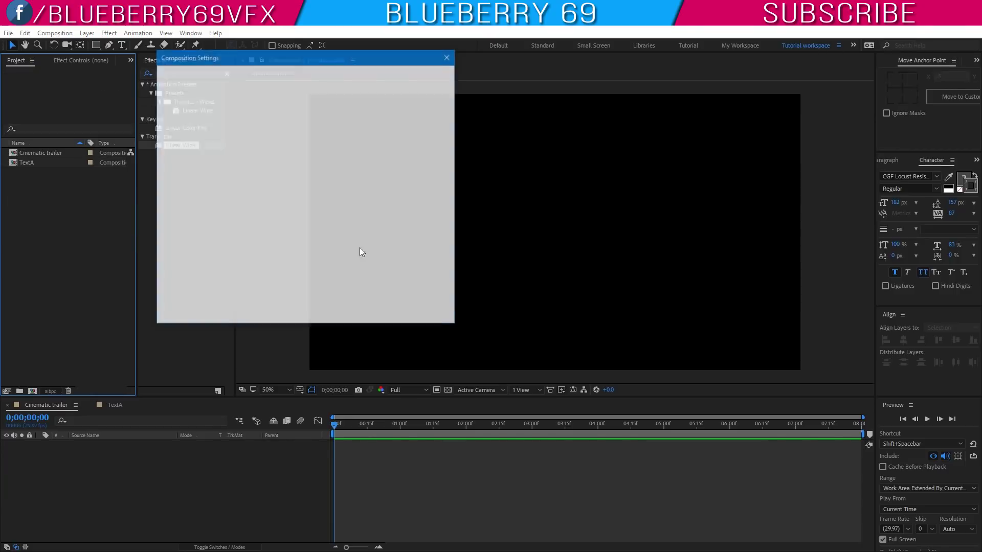
type("TextB")
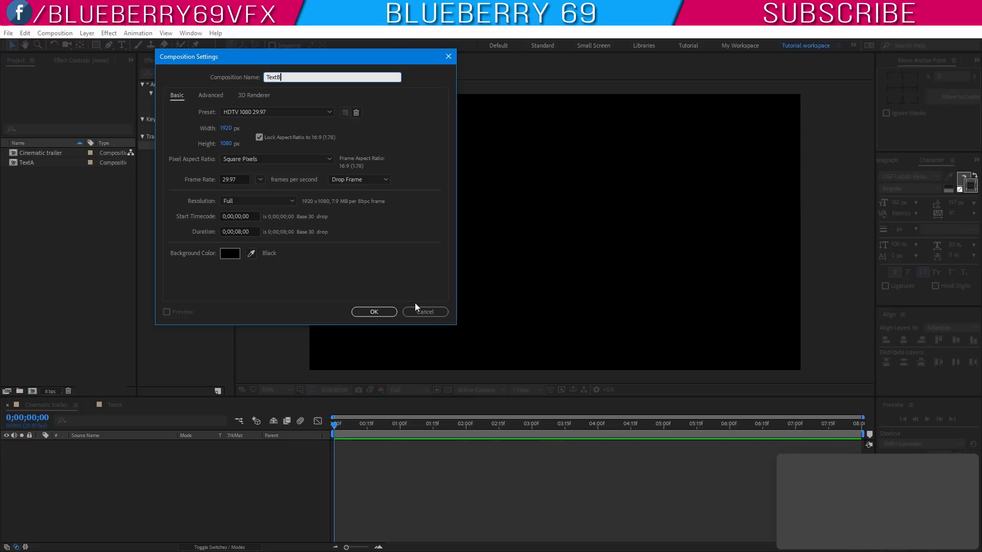
left_click(374, 312)
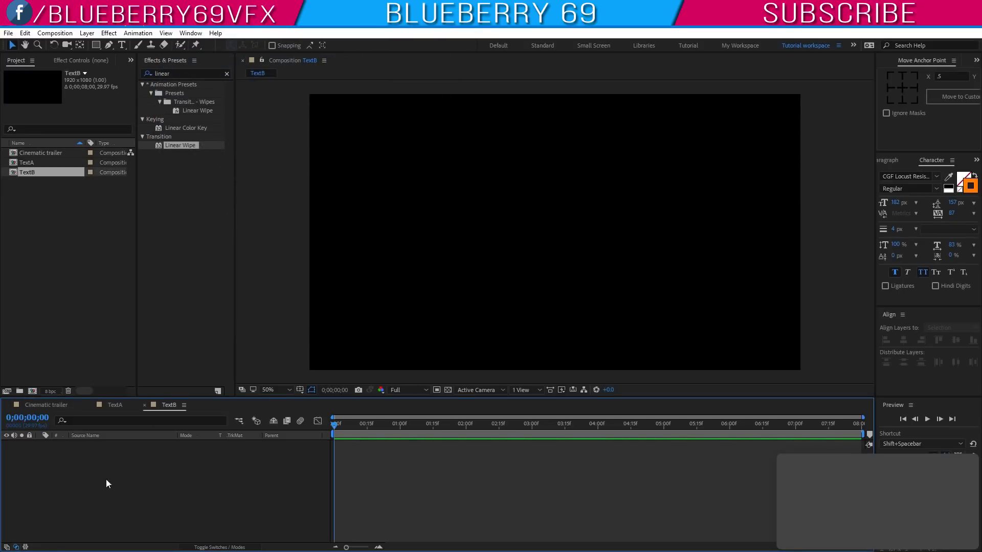
- Paste the four copied text layers into the empty TextB composition
right_click(78, 492)
left_click(57, 492)
left_click(25, 33)
left_click(56, 139)
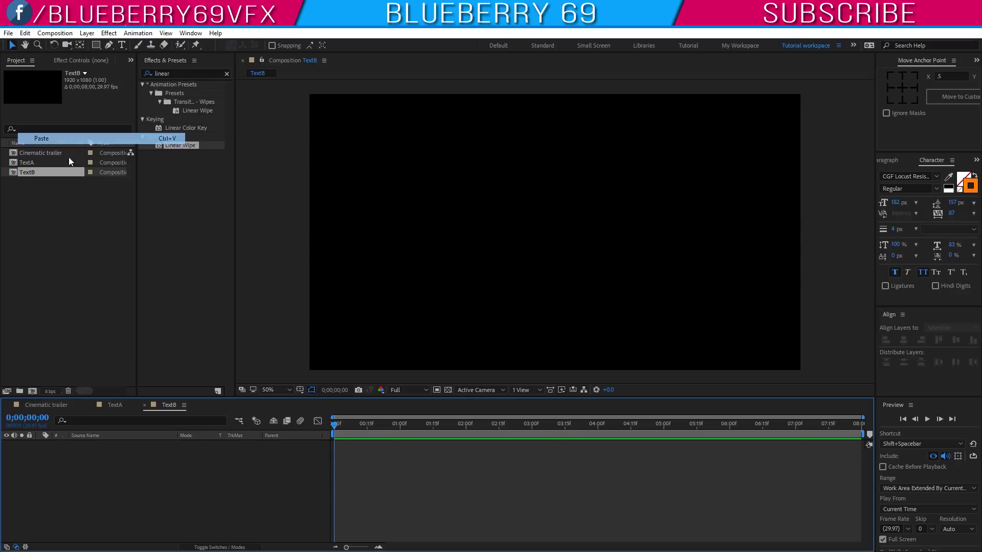
left_click(164, 512)
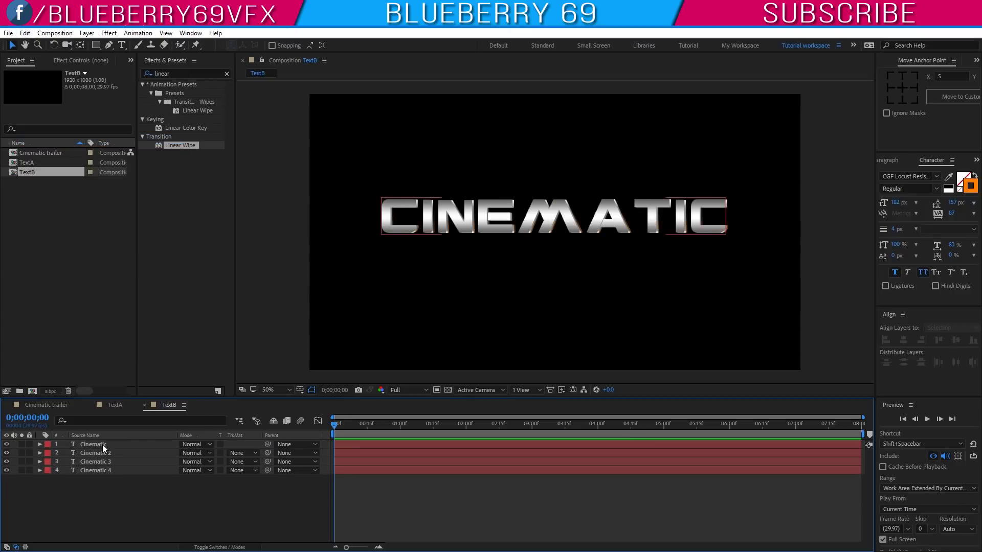
- Replace the text of the upper two layers in TextB with "Epic trailer" and "epic trailer"
left_click(103, 444)
double_click(103, 444)
type("Epic")
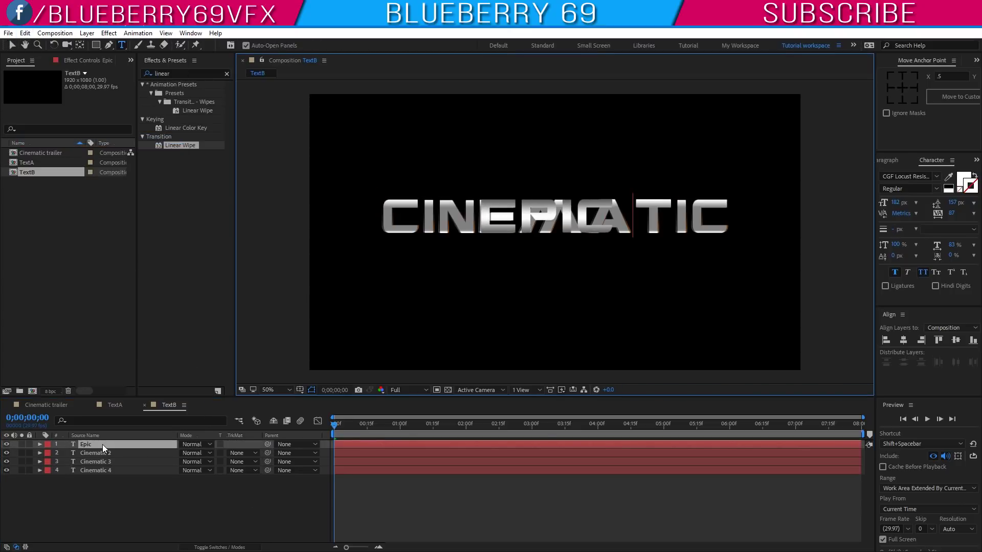
type(" trailer")
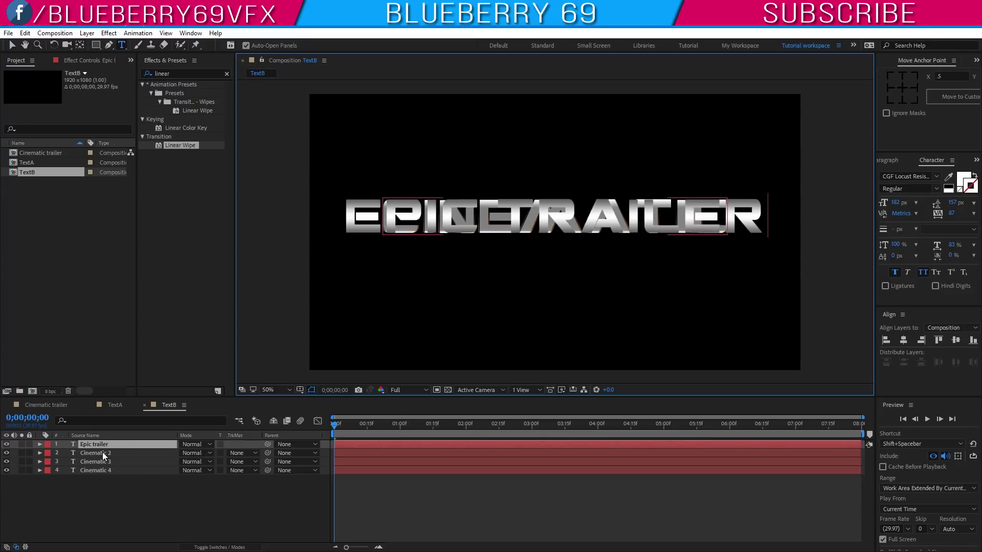
left_click(102, 452)
double_click(102, 453)
type("epic trailer")
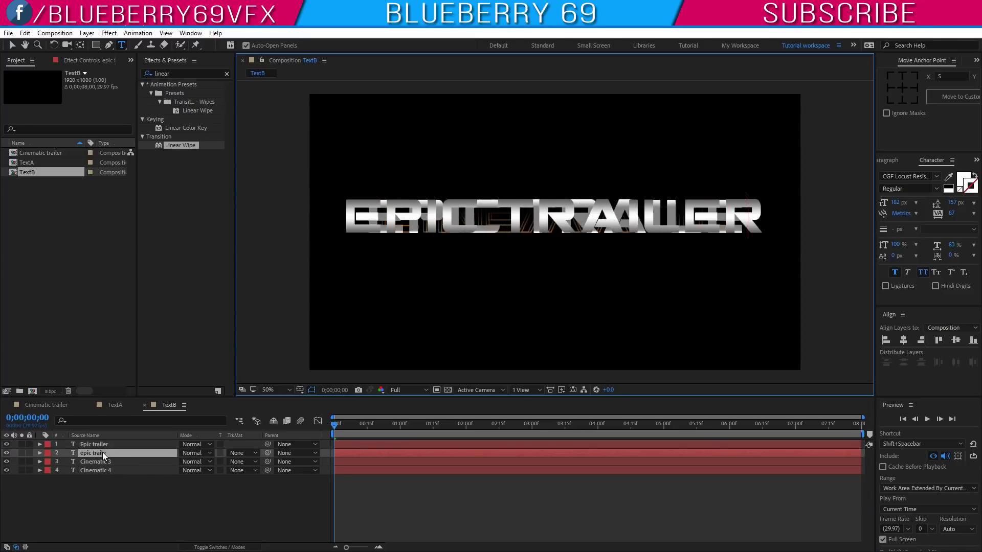
- Replace the text of the two remaining Cinematic layers in TextB with "epic trailer"
double_click(93, 462)
type("epic trai")
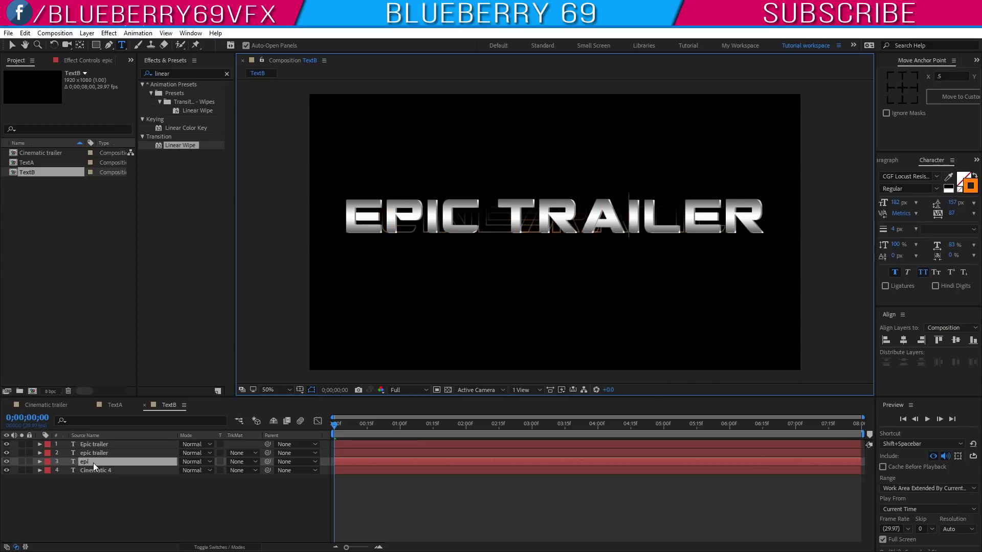
type("ler")
double_click(94, 467)
type("epic trailer 3")
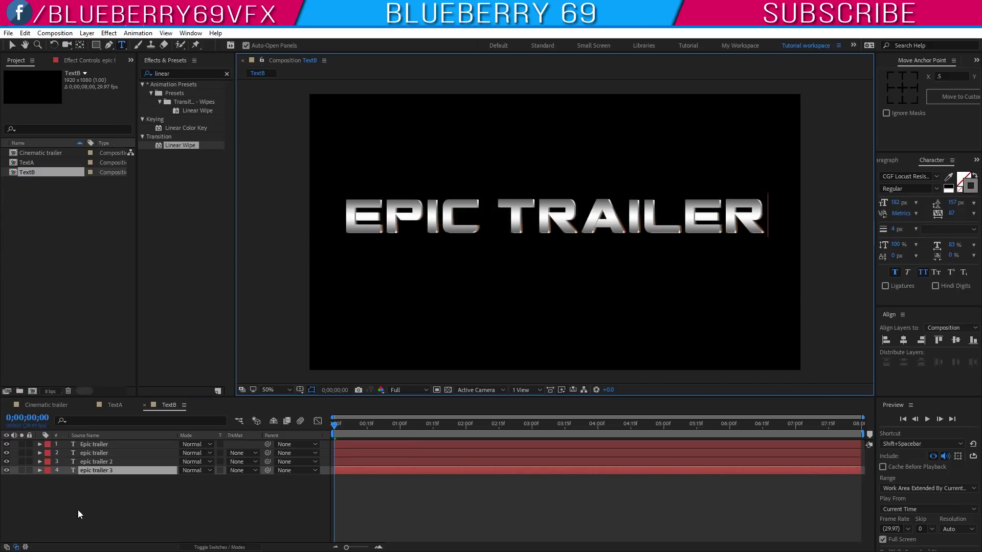
left_click(77, 510)
- Add the TextA and TextB compositions as layers to the Cinematic trailer composition
left_click(54, 405)
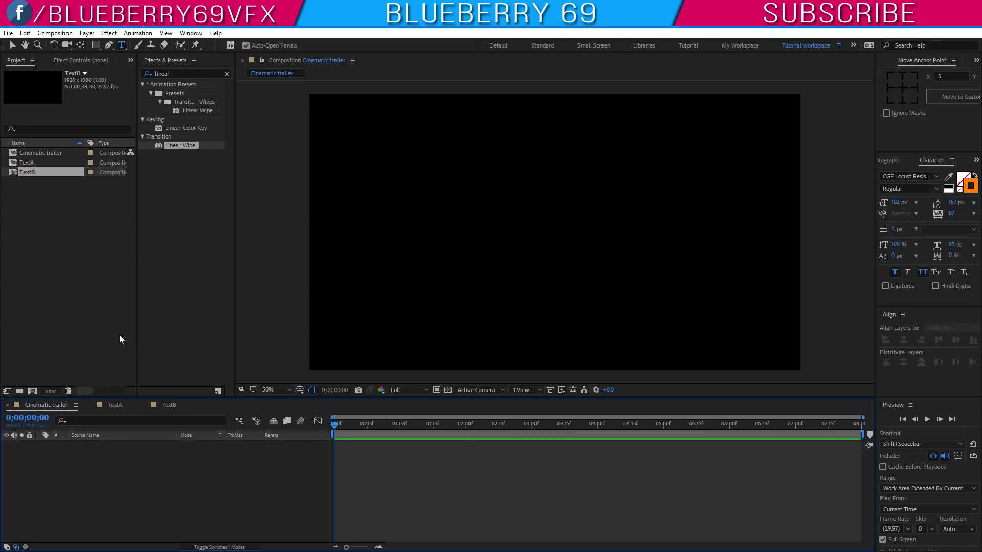
left_click(29, 162, "ctrl")
left_click_drag(26, 163, 84, 464)
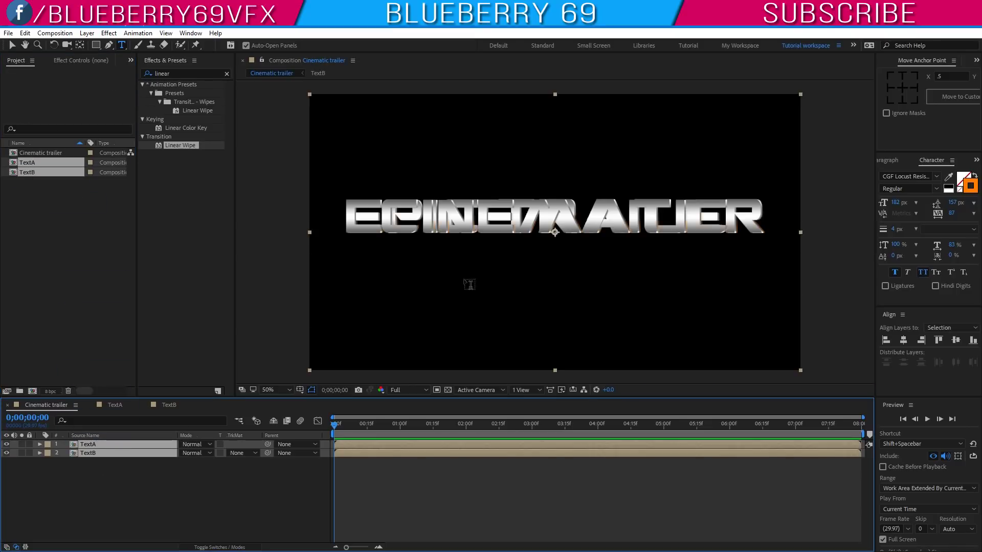
- Arrange the two titles in the frame with TextA on the upper line and TextB directly beneath it
key("v")
left_click_drag(565, 232, 583, 254)
left_click_drag(567, 190, 567, 195)
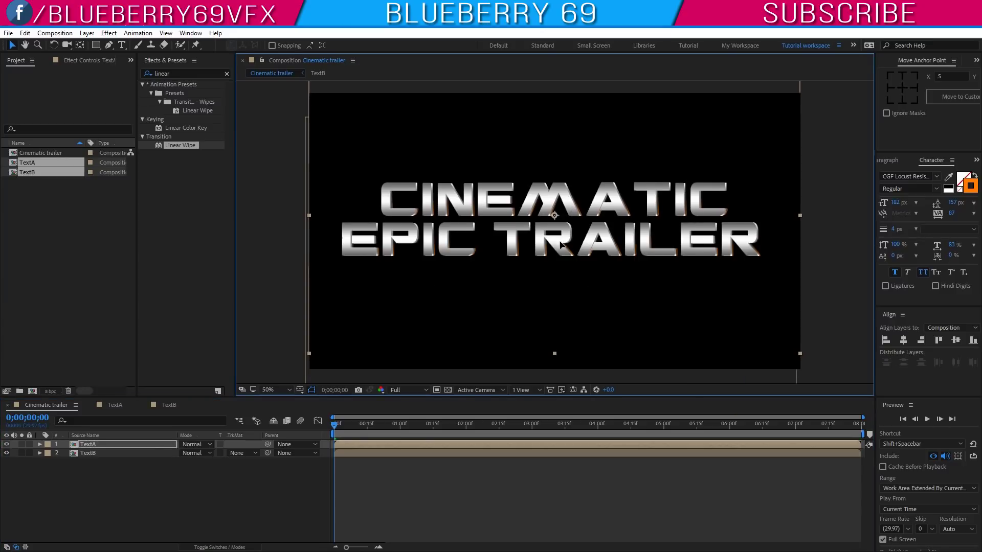
left_click(553, 245)
left_click_drag(552, 245, 553, 249)
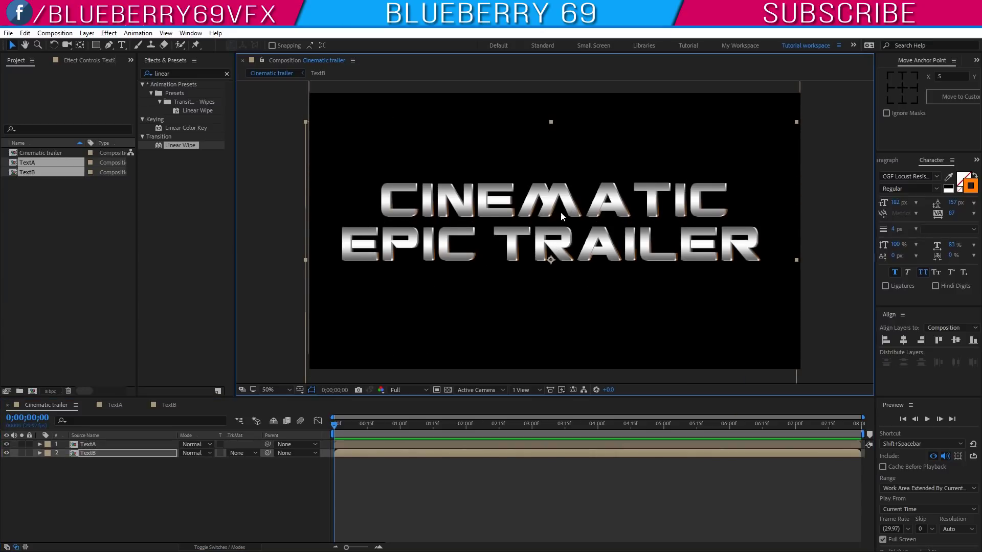
- Pre-compose the TextA and TextB layers into a new composition named "Text Comp"
left_click(94, 497)
left_click_drag(90, 484, 90, 446)
right_click(91, 446)
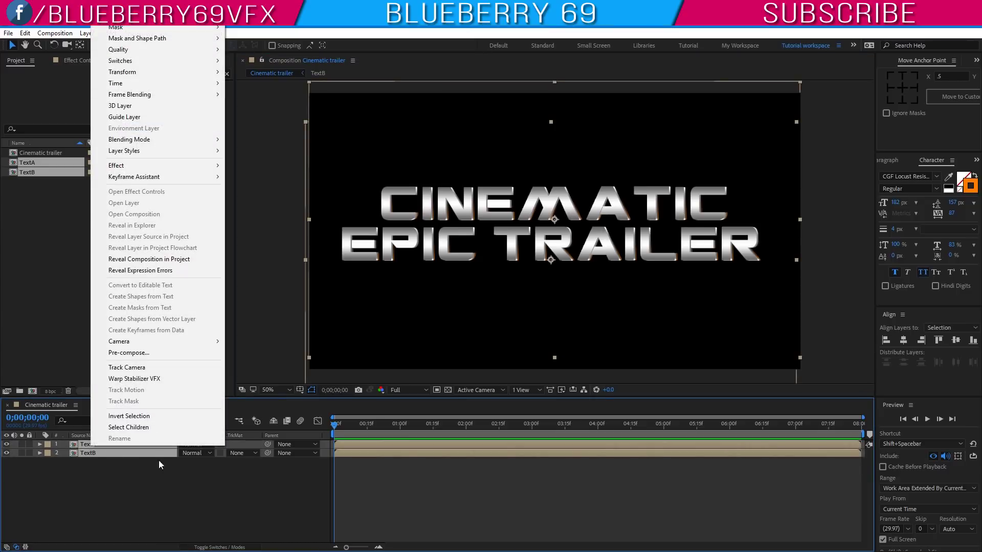
left_click(128, 353)
type("Text Comp")
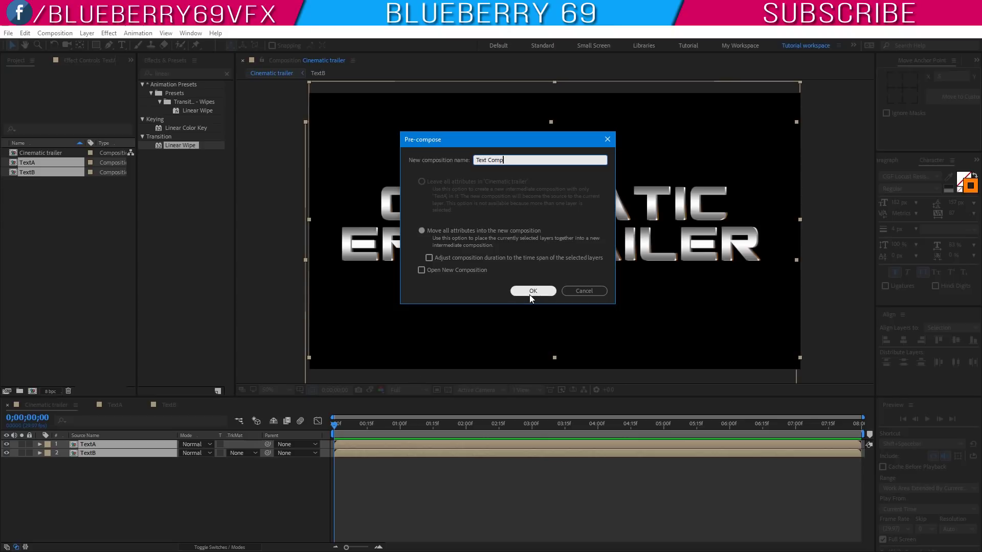
left_click(532, 291)
left_click(121, 487)
- Duplicate the Text Comp layer in the Cinematic trailer composition
left_click(107, 444)
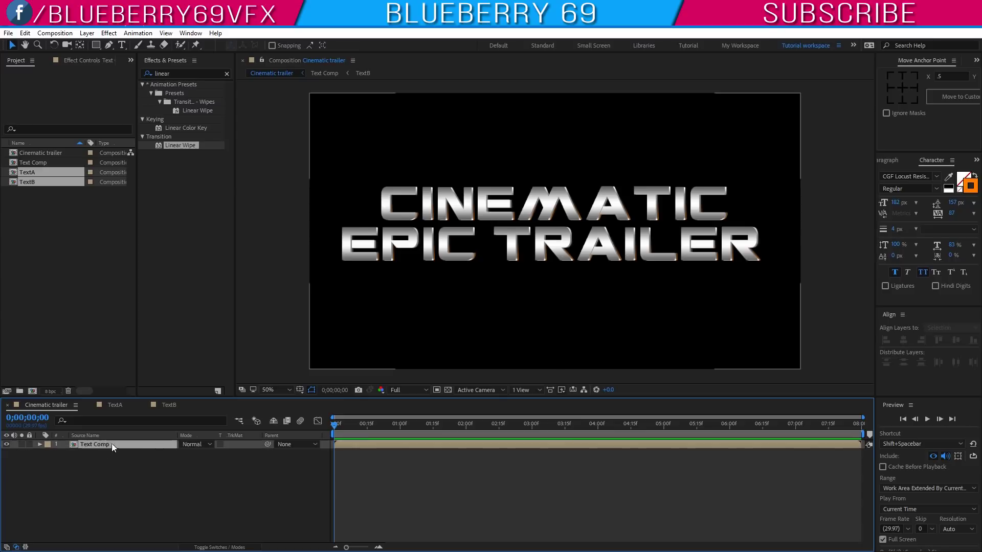
left_click(25, 32)
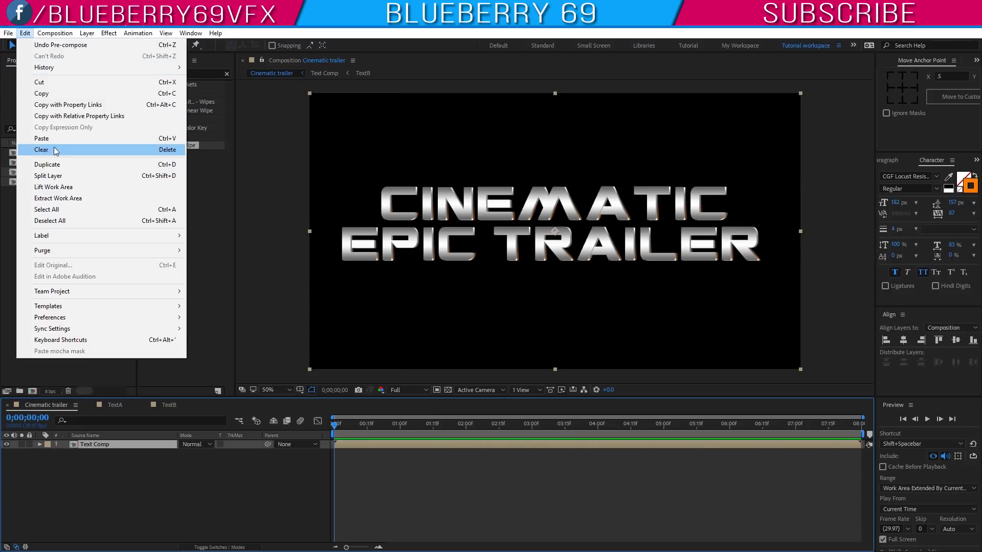
left_click(49, 164)
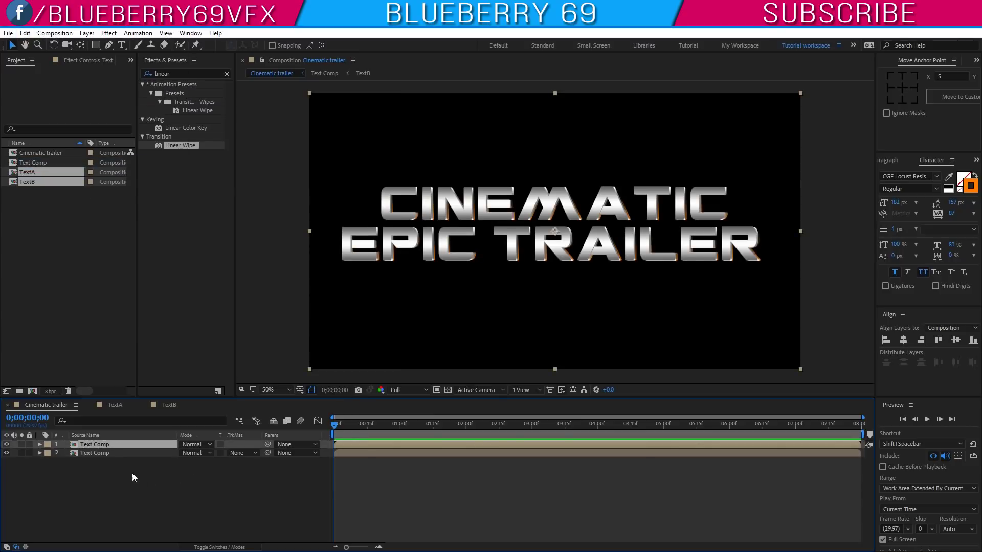
- Find the Linear Wipe effect and apply it to both Text Comp layers
left_click(124, 451)
left_click(124, 443)
left_click(163, 74)
type("linear")
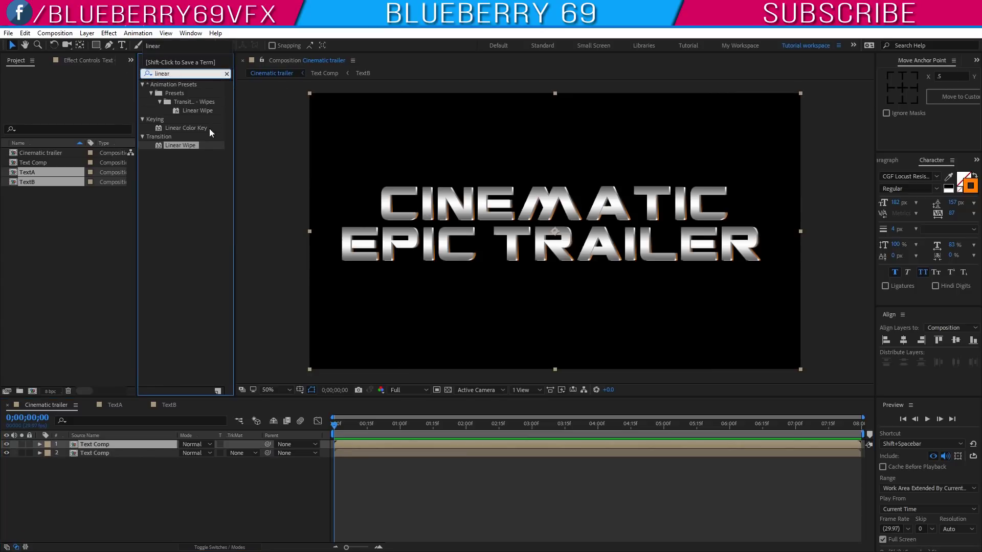
left_click_drag(180, 145, 116, 453)
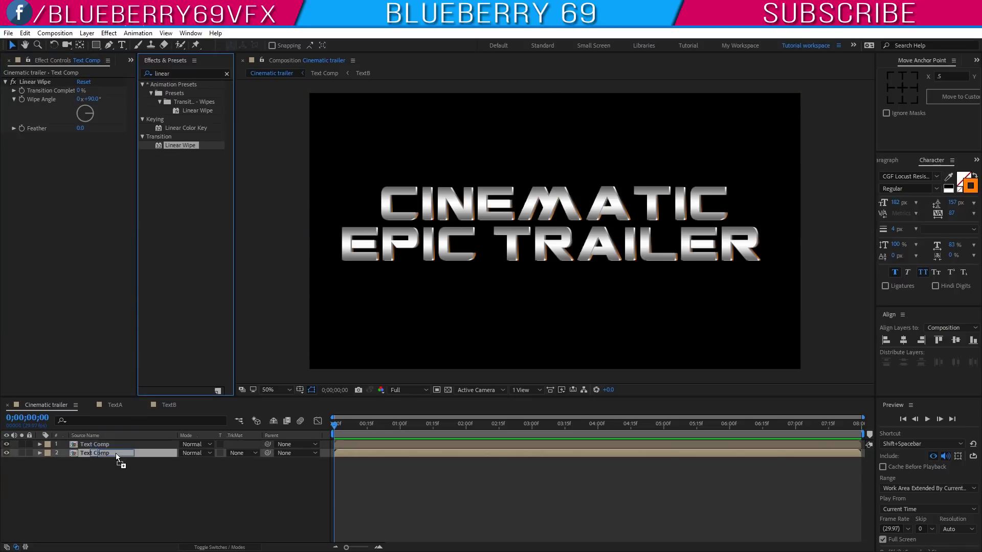
- Find the Card Wipe effect and apply it to both Text Comp layers
left_click(163, 74)
type("card")
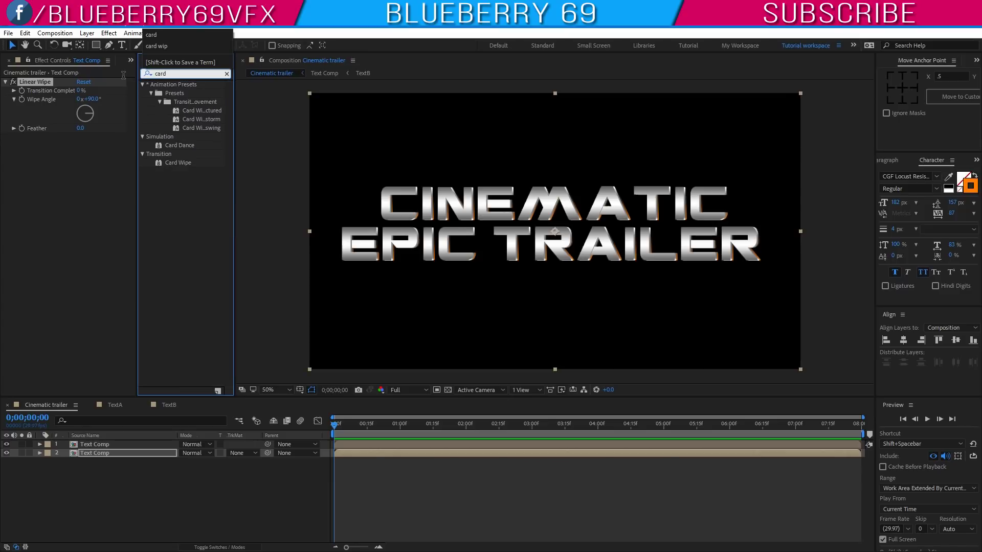
left_click_drag(176, 163, 117, 444)
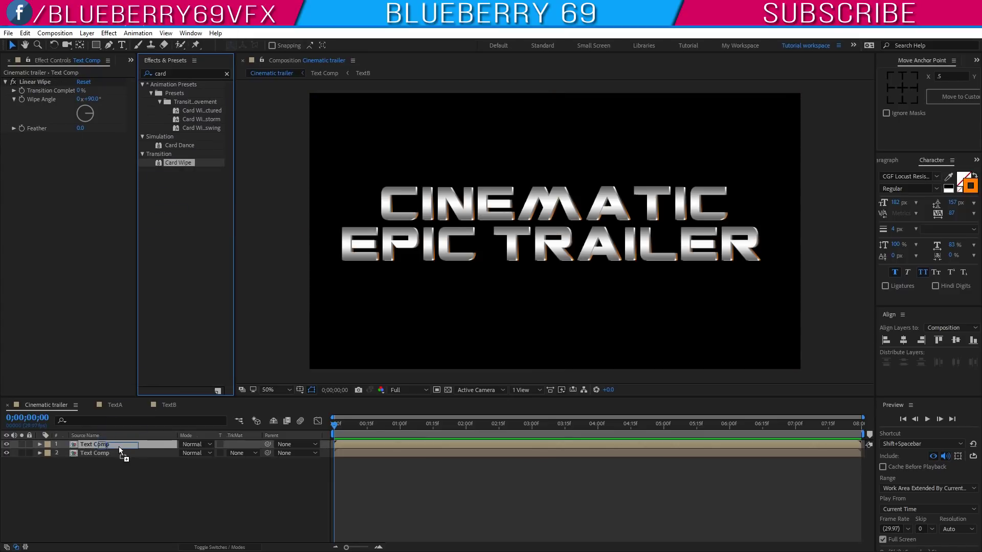
left_click_drag(178, 164, 110, 451)
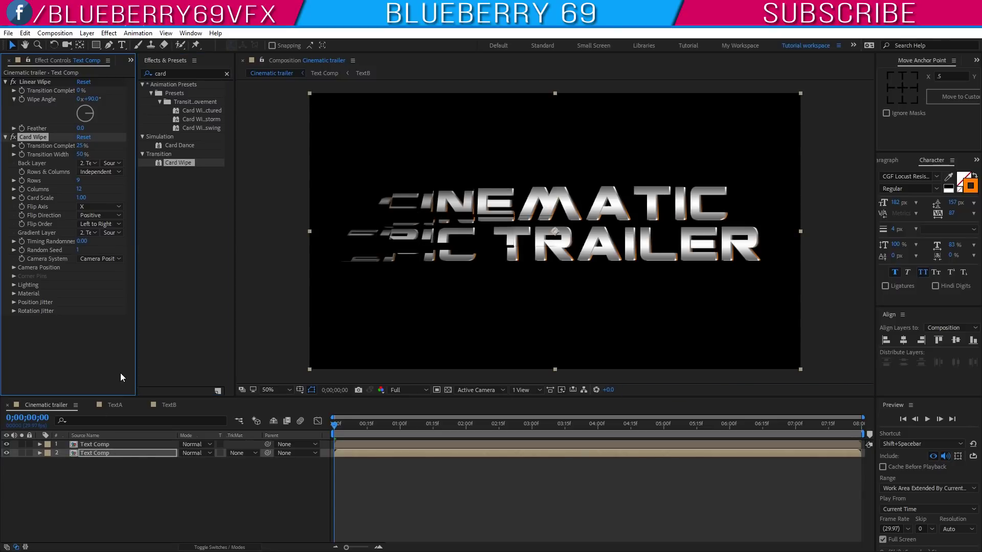
- Solo the upper Text Comp layer and set its Linear Wipe Transition Completion to 50%
left_click(21, 444)
left_click(127, 445)
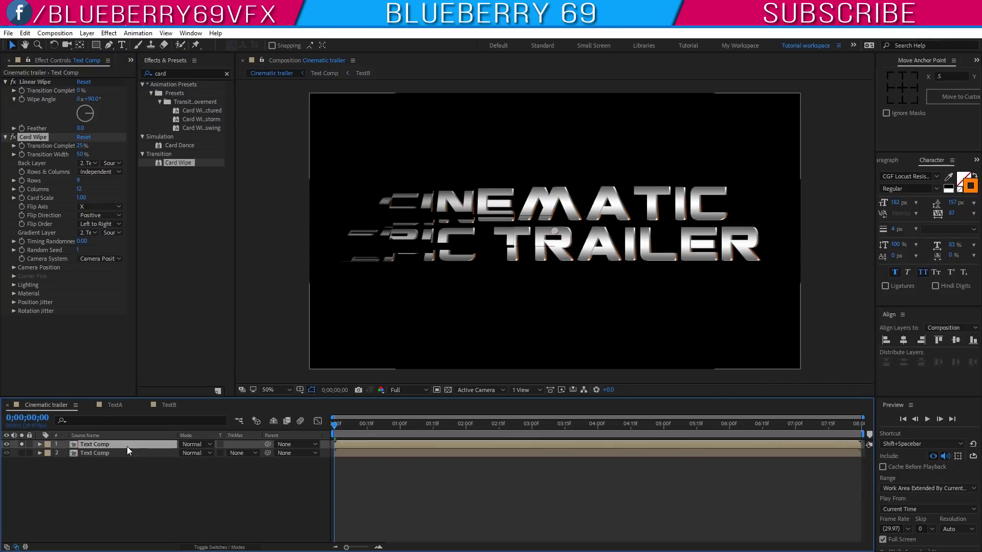
left_click(79, 91)
type("50")
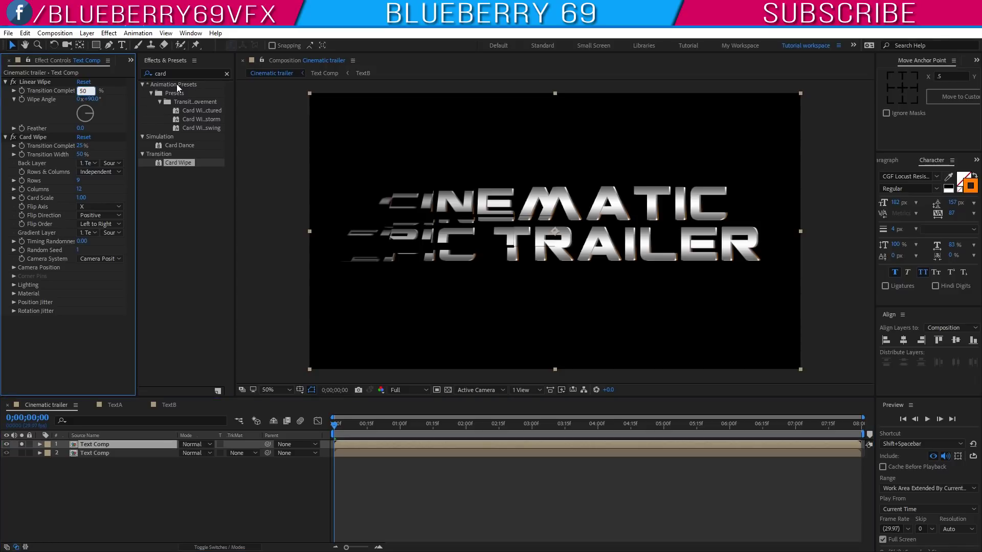
key("Return")
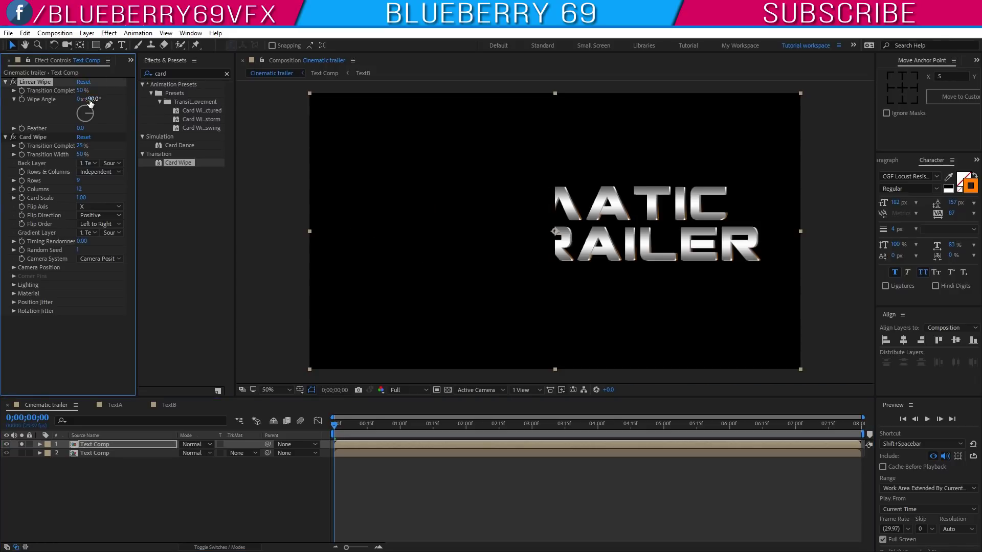
- Animate the upper layer's Card Wipe Transition Completion from 50% at 0 seconds to 0% at 5 seconds
left_click(87, 146)
type("50")
key("Return")
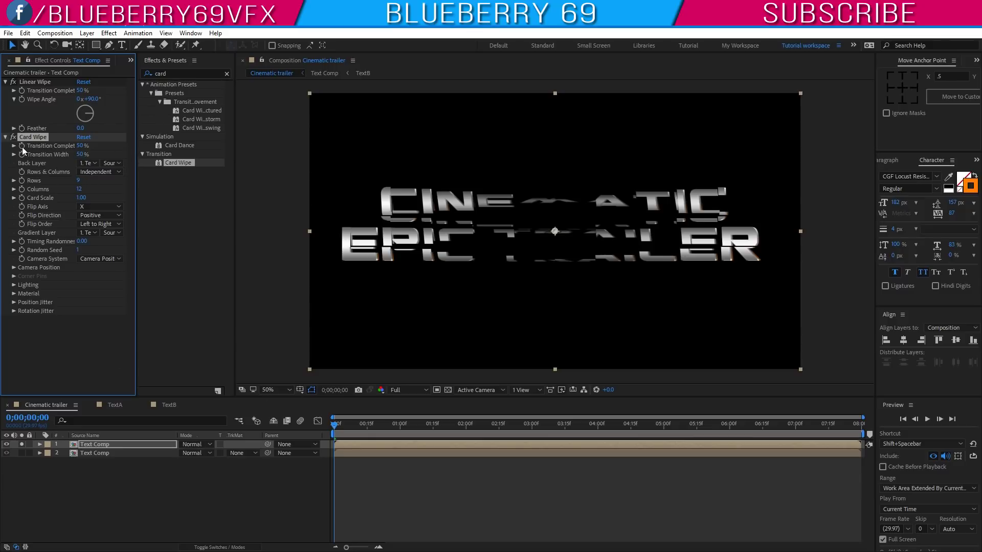
left_click_drag(336, 429, 664, 443)
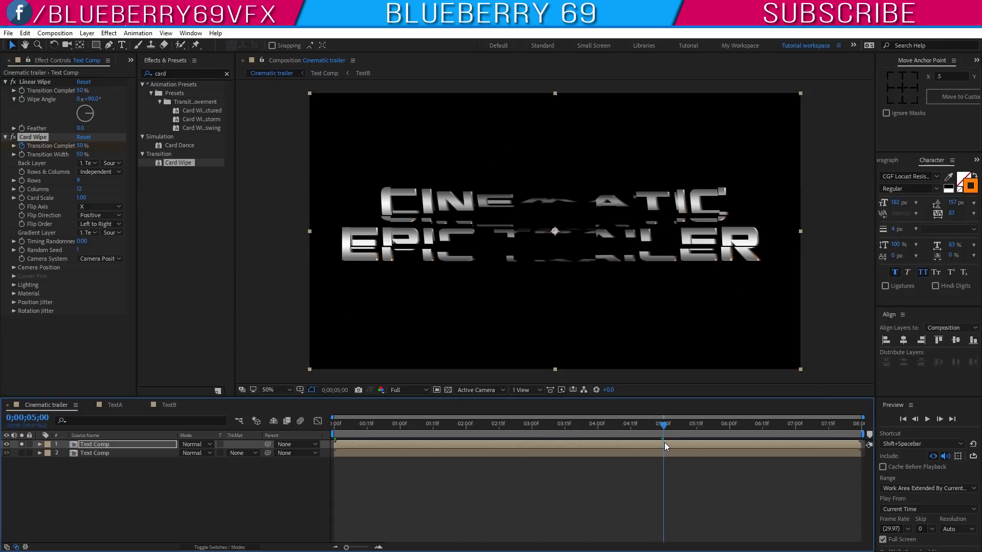
left_click(81, 146)
type("0")
key("Return")
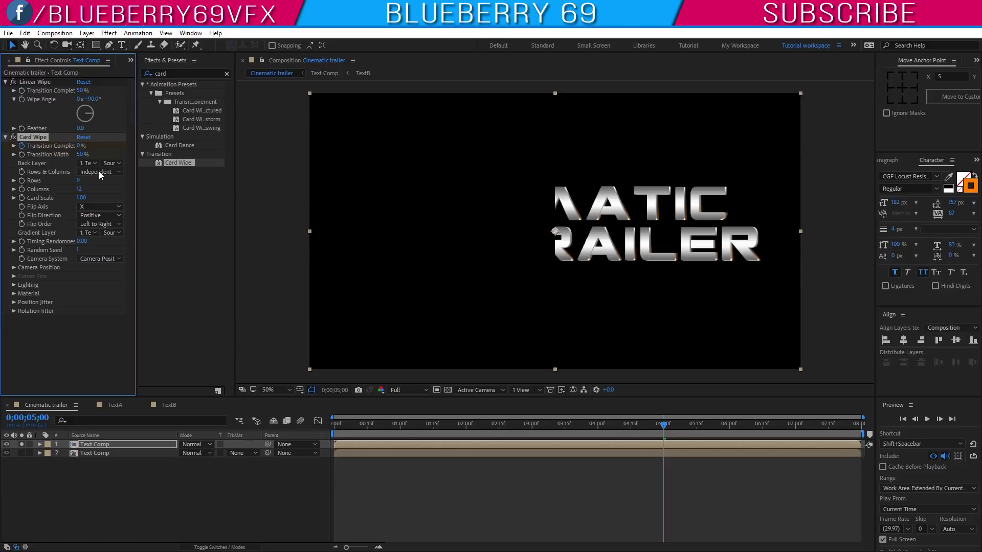
- Set the upper layer's Card Wipe back layer to None, with 10 rows and 30 columns
left_click(93, 163)
left_click(102, 172)
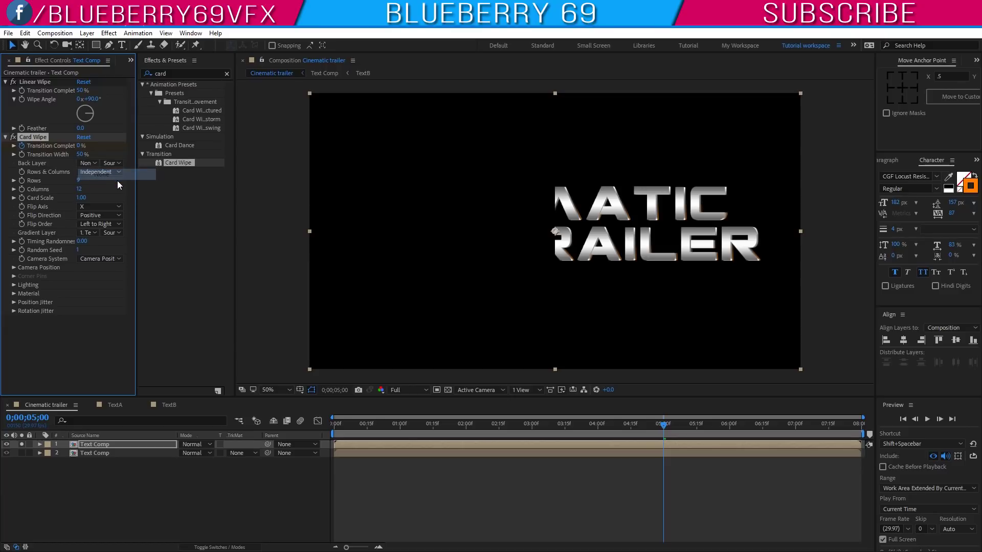
left_click(79, 181)
type("10")
key("Return")
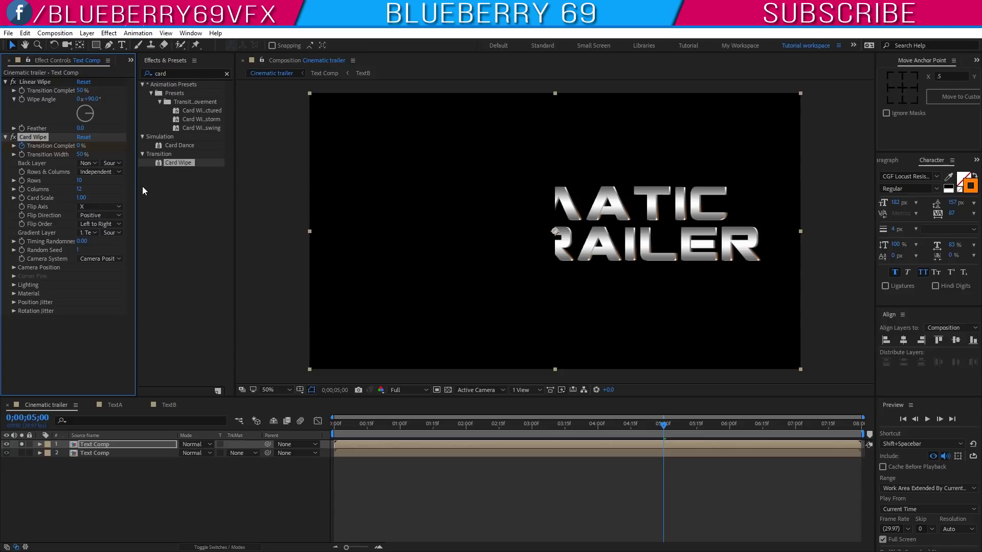
left_click(82, 190)
type("30")
key("Return")
- Set the upper layer's Card Wipe flip axis to Random, flip order to Right to Left and gradient layer to None
left_click(109, 207)
left_click(103, 234)
left_click(110, 225)
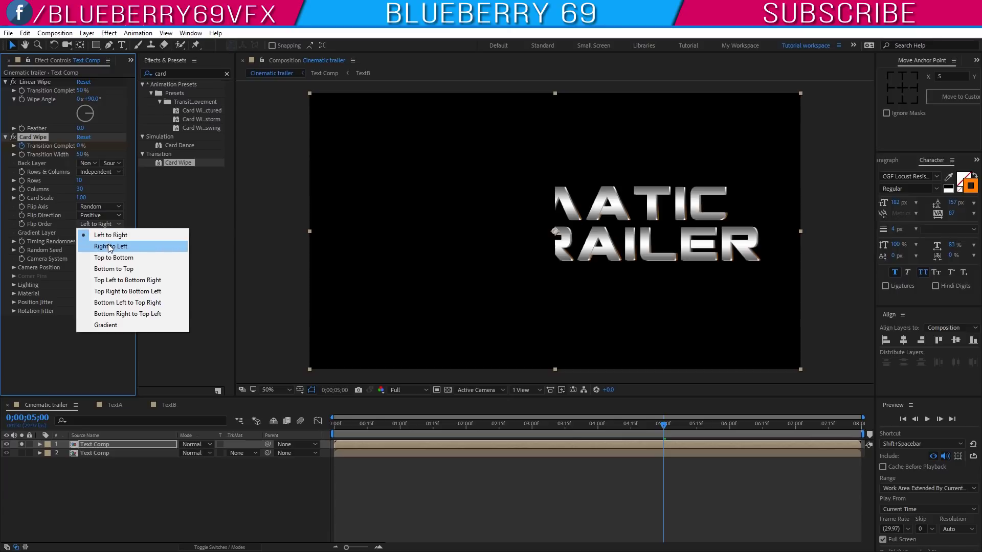
left_click(109, 246)
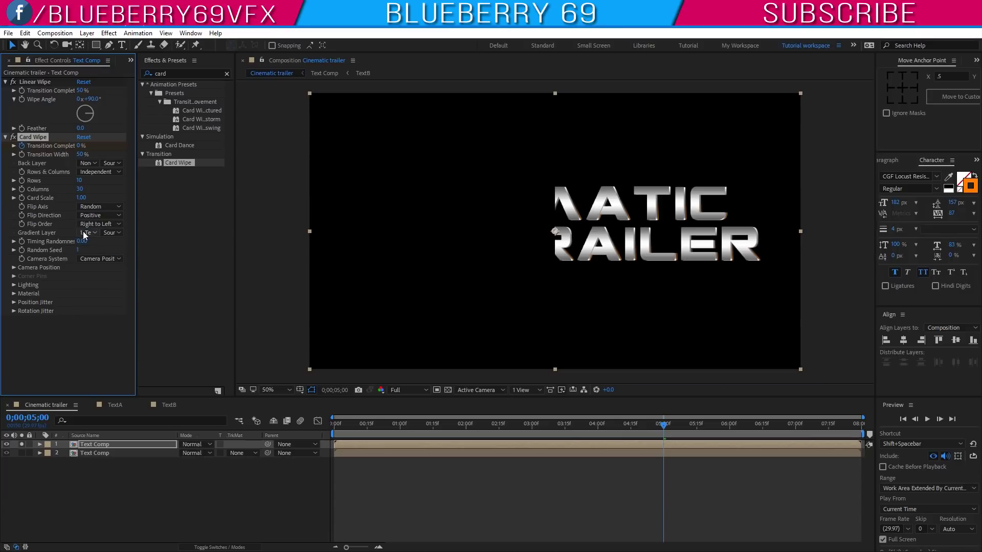
left_click(83, 232)
left_click(116, 246)
left_click_drag(573, 430, 400, 424)
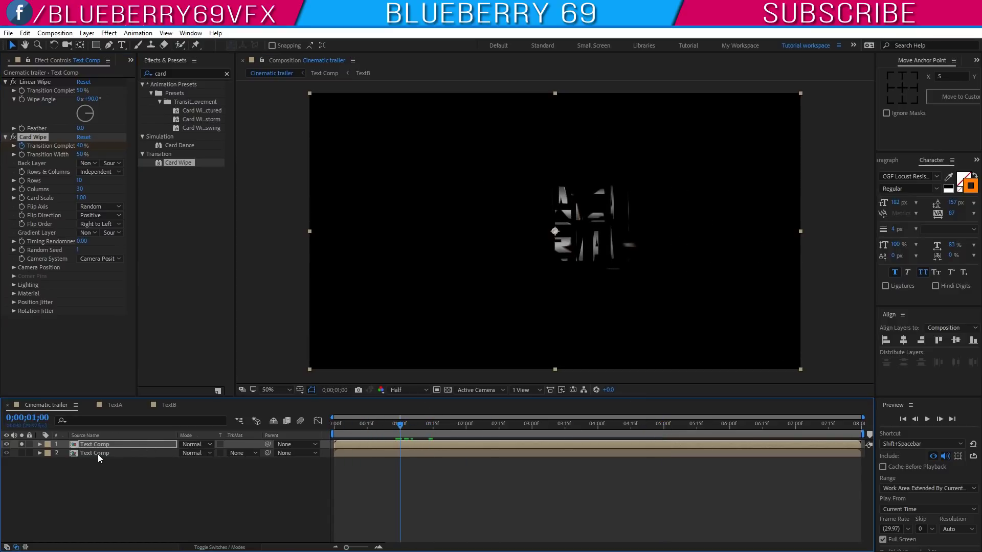
- Solo only the lower Text Comp layer and set its Linear Wipe to 50% completion with a -90° wipe angle
left_click(21, 453)
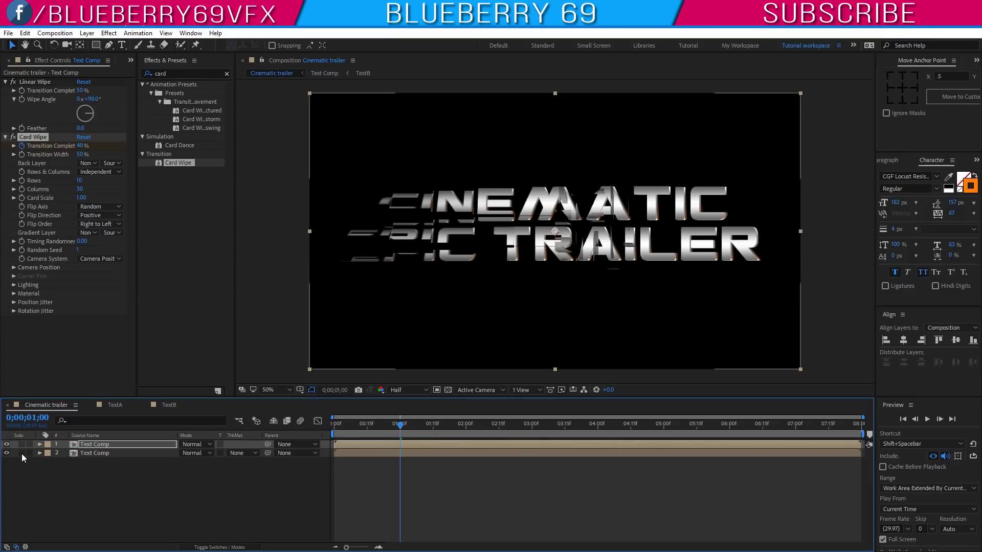
left_click(117, 453)
left_click(80, 90)
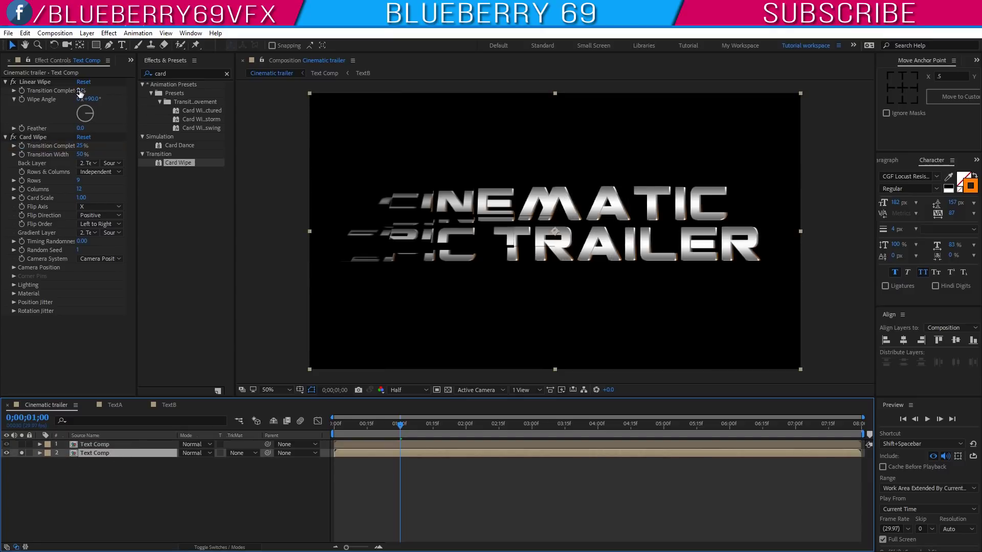
type("50")
key("Return")
left_click(91, 98)
type("-90")
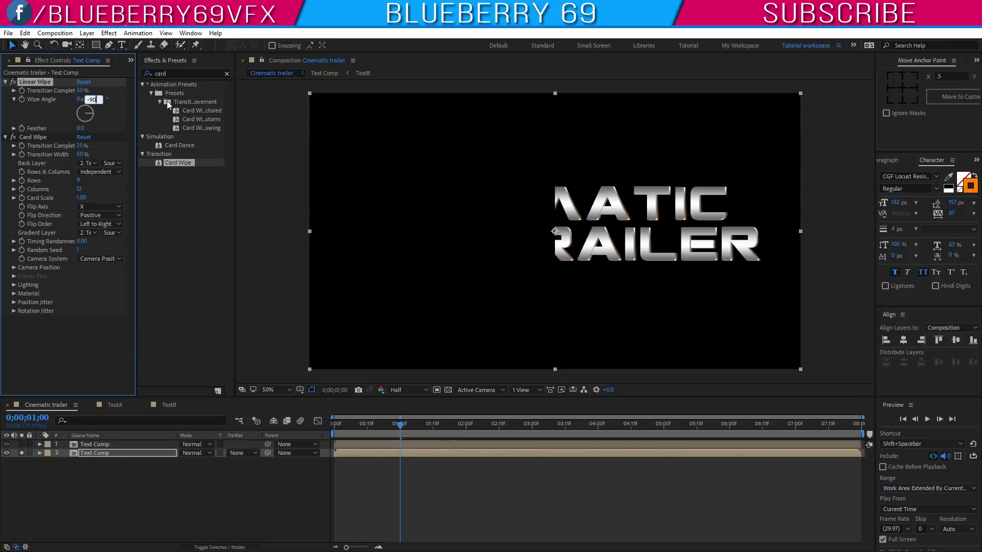
key("Return")
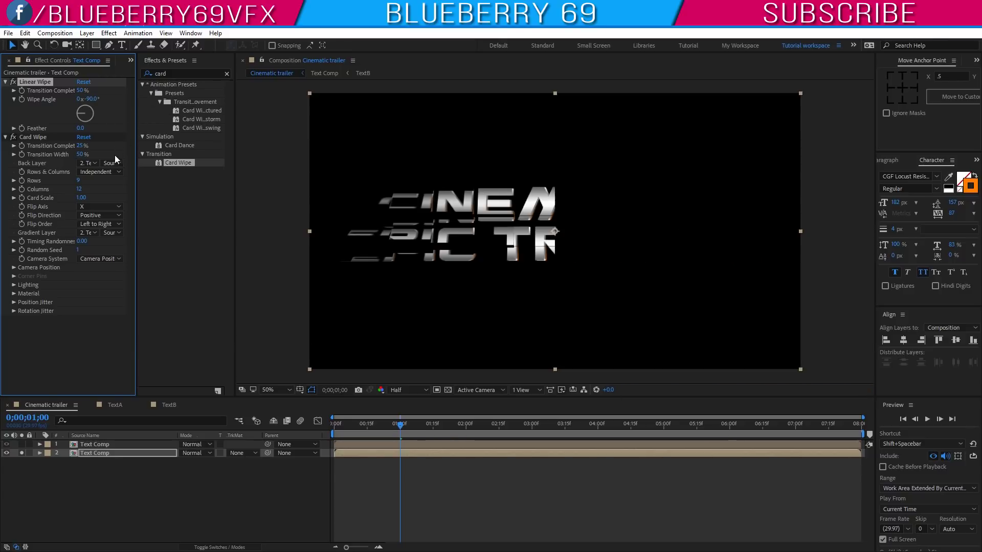
- Animate the lower layer's Card Wipe Transition Completion from 50% at 0 seconds to 0% at 5 seconds
left_click(84, 145)
type("50")
key("Return")
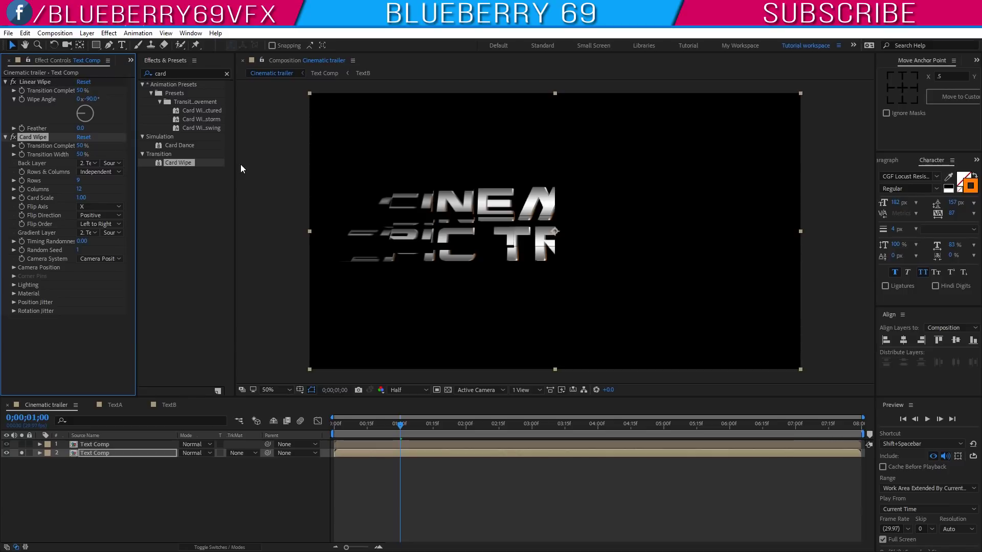
left_click_drag(402, 429, 334, 428)
left_click(21, 146)
left_click_drag(335, 428, 664, 439)
left_click(81, 146)
type("0")
key("Return")
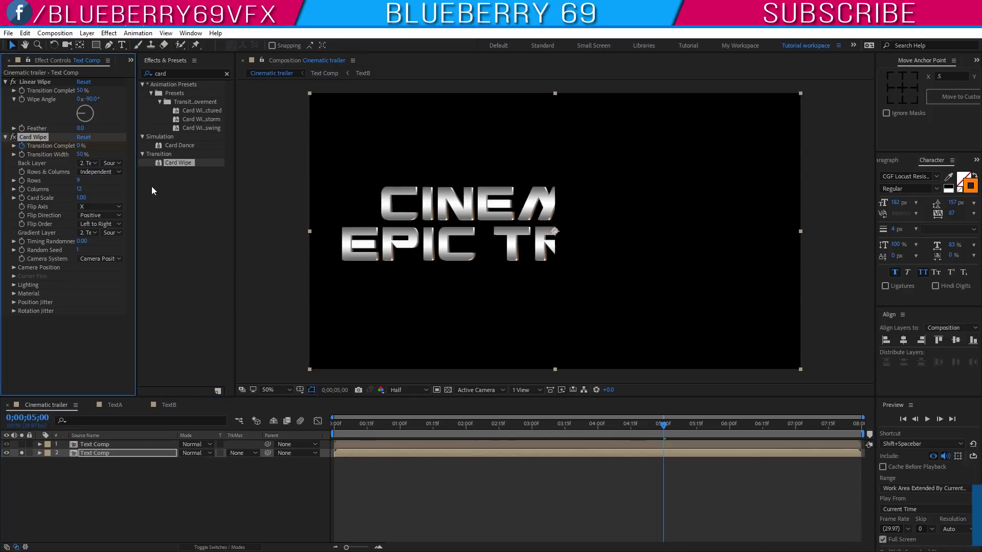
- Set the lower layer's Card Wipe back layer to None, with 10 rows and 30 columns
left_click(87, 163)
left_click(96, 172)
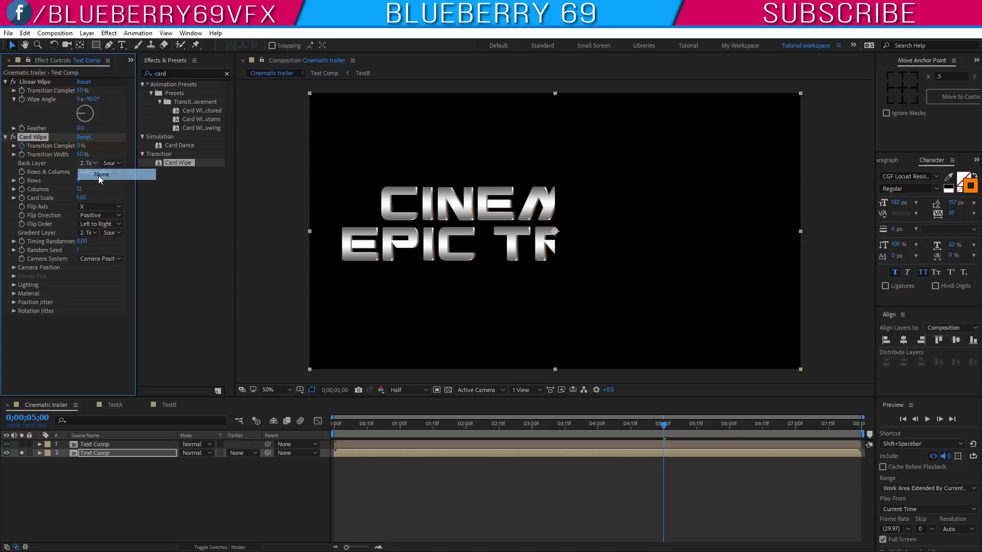
left_click(78, 180)
type("10")
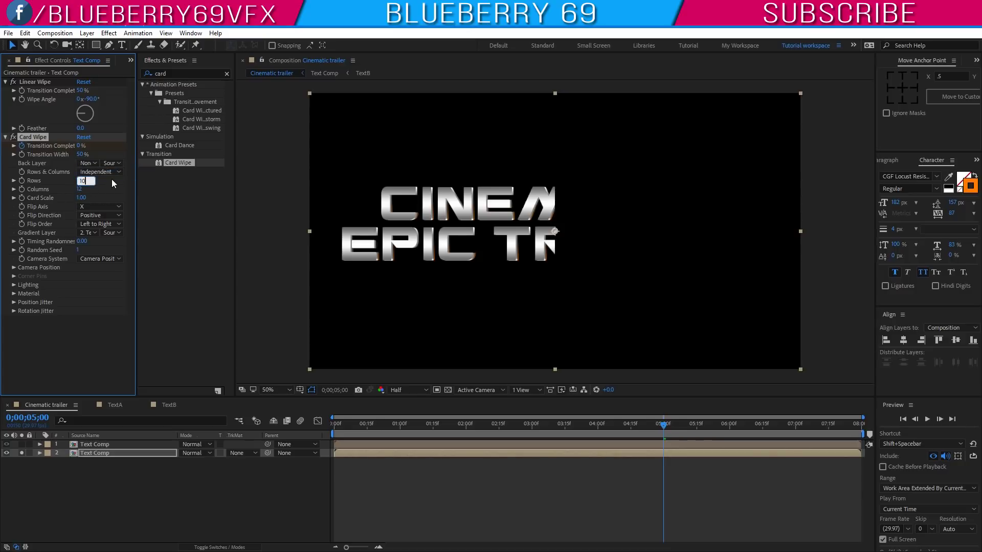
key("Return")
left_click(79, 189)
type("30")
key("Return")
- Set the lower layer's Card Wipe flip axis to Random and gradient layer to None
left_click(109, 206)
left_click(109, 238)
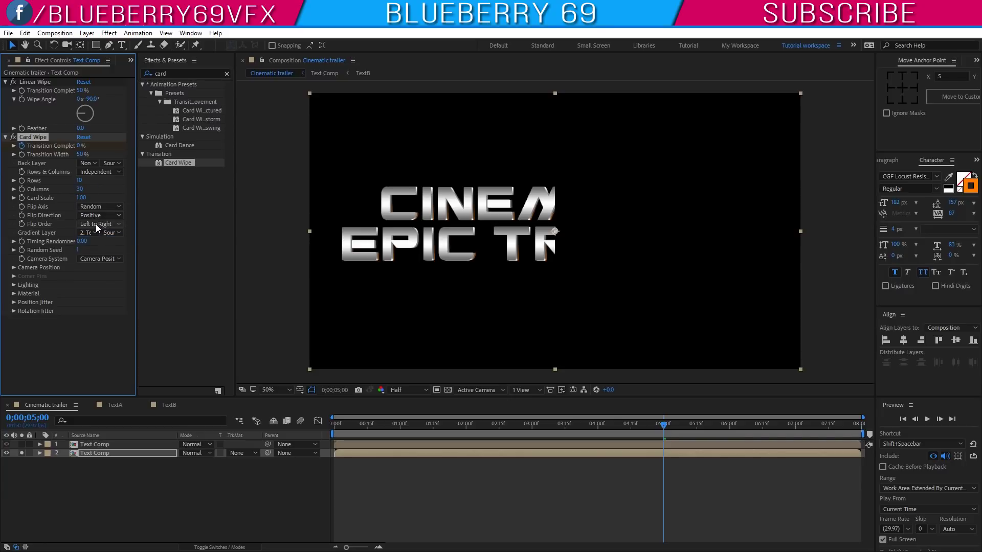
left_click(87, 234)
left_click(93, 246)
- Take the lower Text Comp layer out of solo and preview the card wipe animation with both layers
left_click_drag(662, 424, 436, 440)
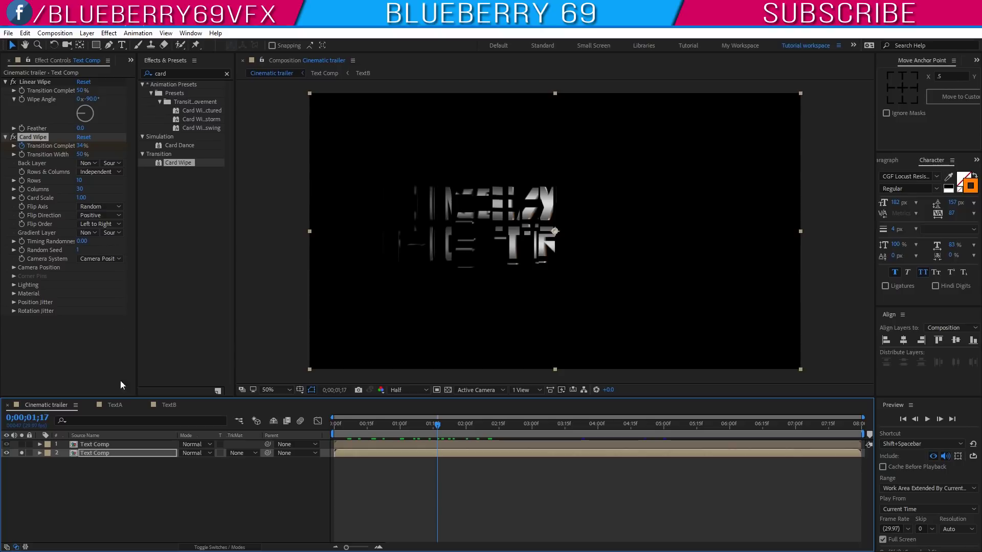
left_click_drag(21, 444, 22, 452)
left_click_drag(428, 441, 574, 428)
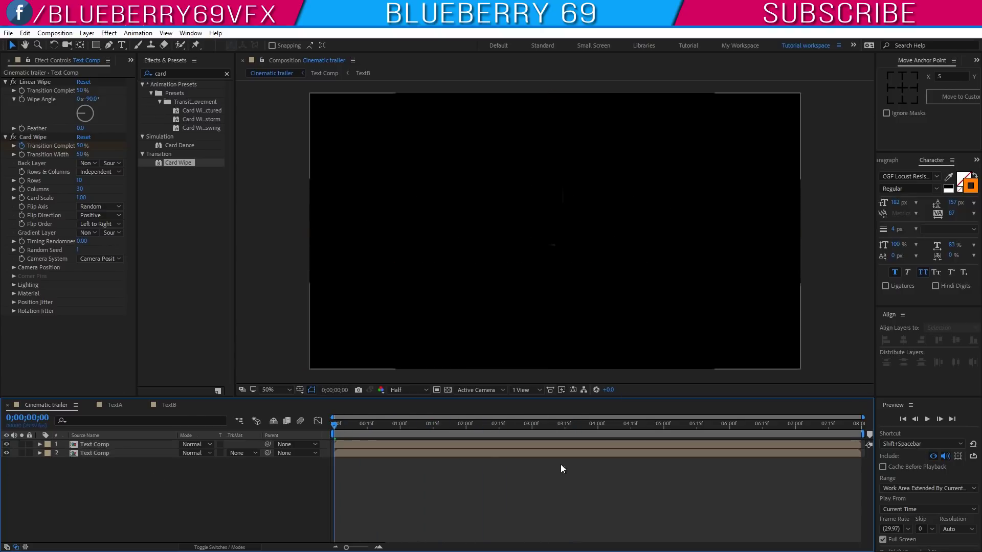
- Pre-compose both Text Comp layers into a new composition named Transition
left_click_drag(83, 487, 93, 443)
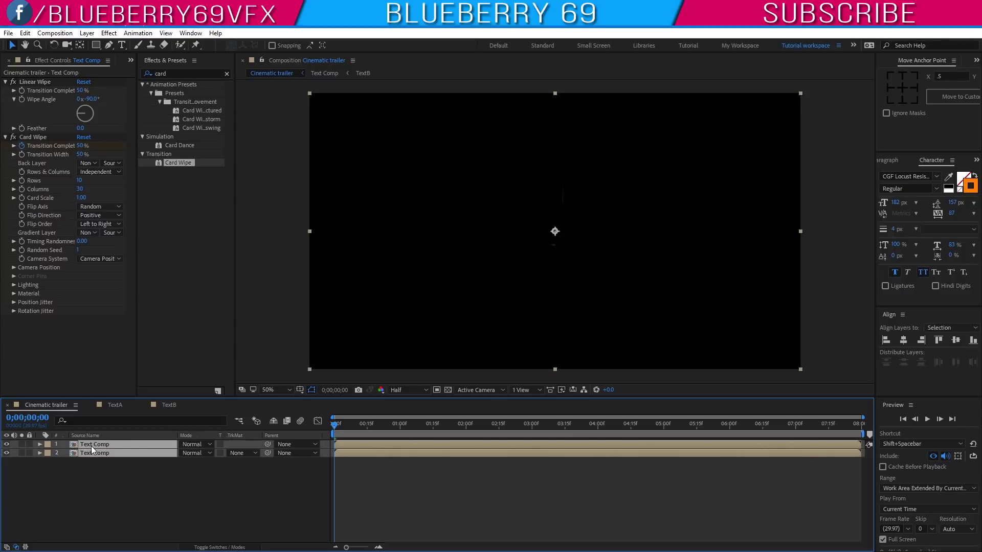
right_click(91, 446)
left_click(128, 353)
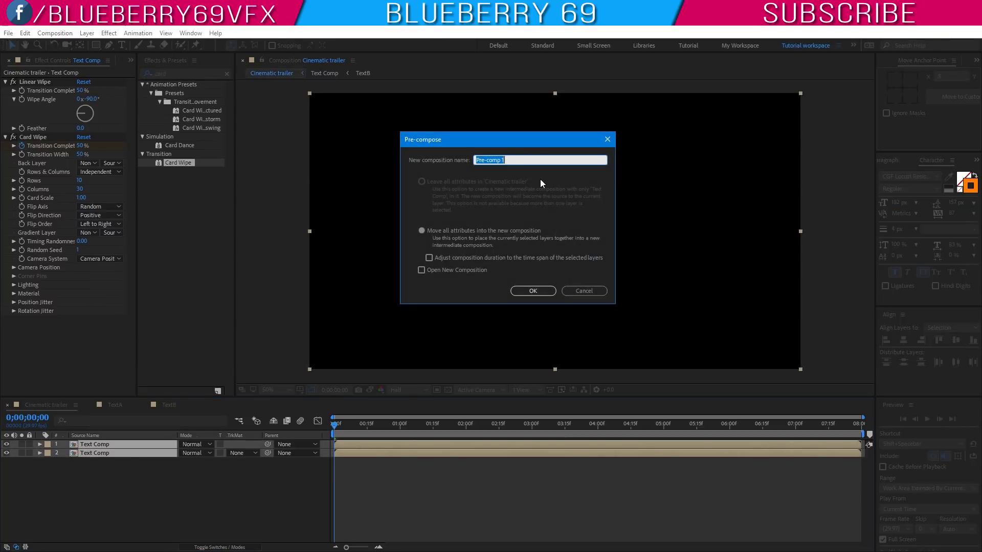
type("Transition")
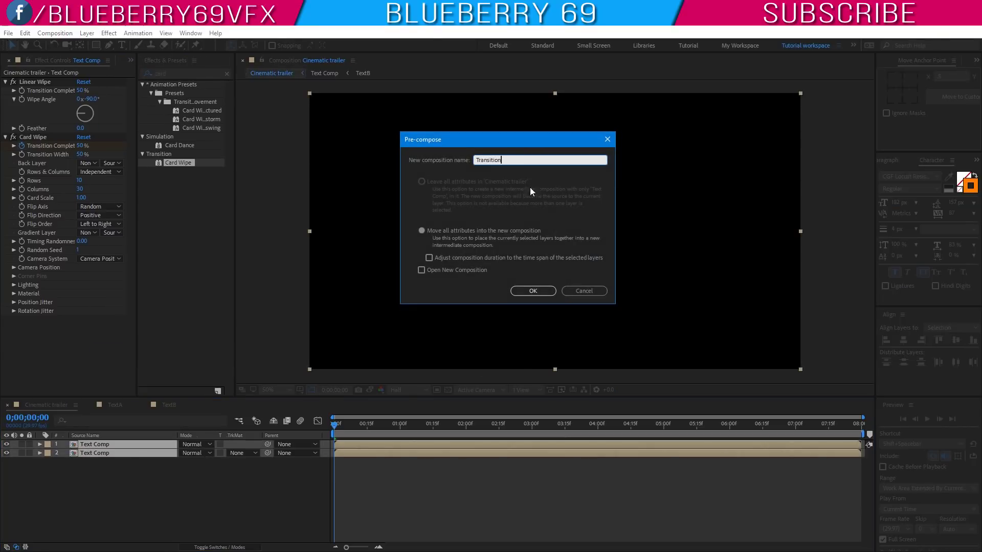
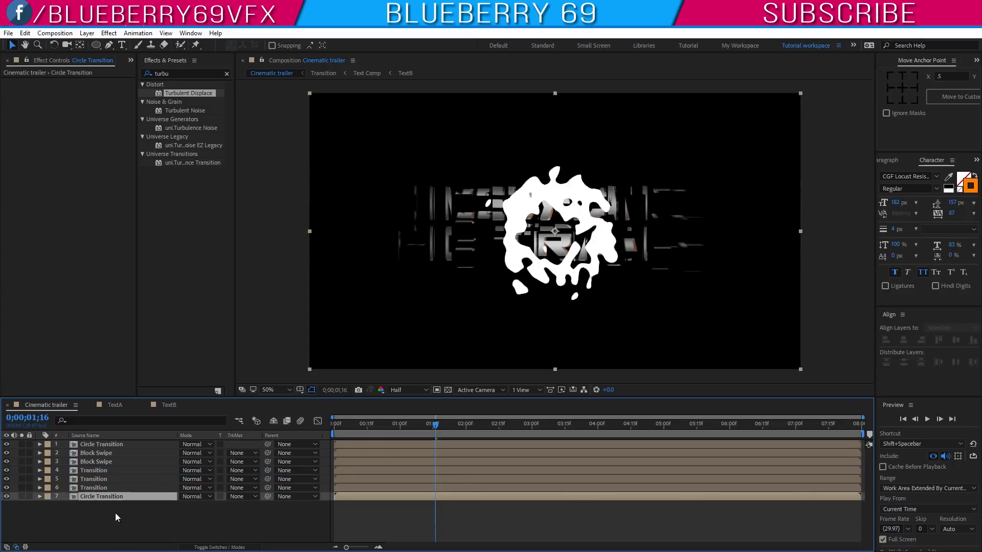
- Move the top Circle Transition layer below the Transition layers and set both Block Swipe layers to Screen blending mode
left_click_drag(105, 444, 102, 511)
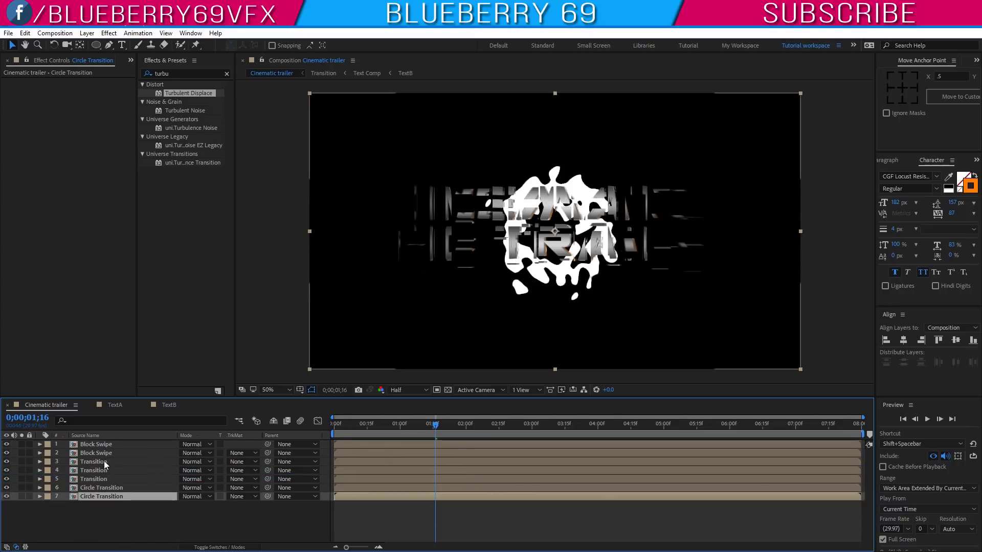
left_click(200, 450)
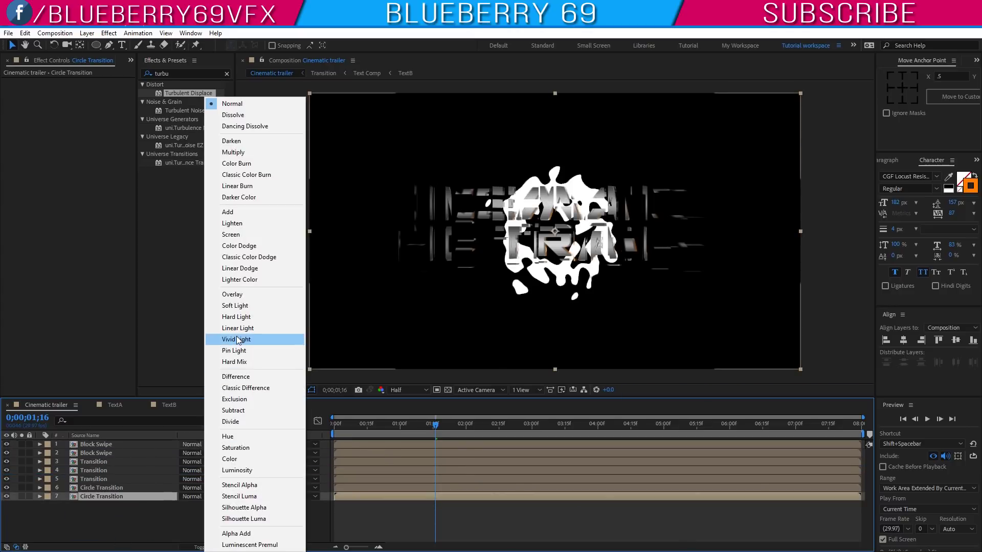
left_click(246, 235)
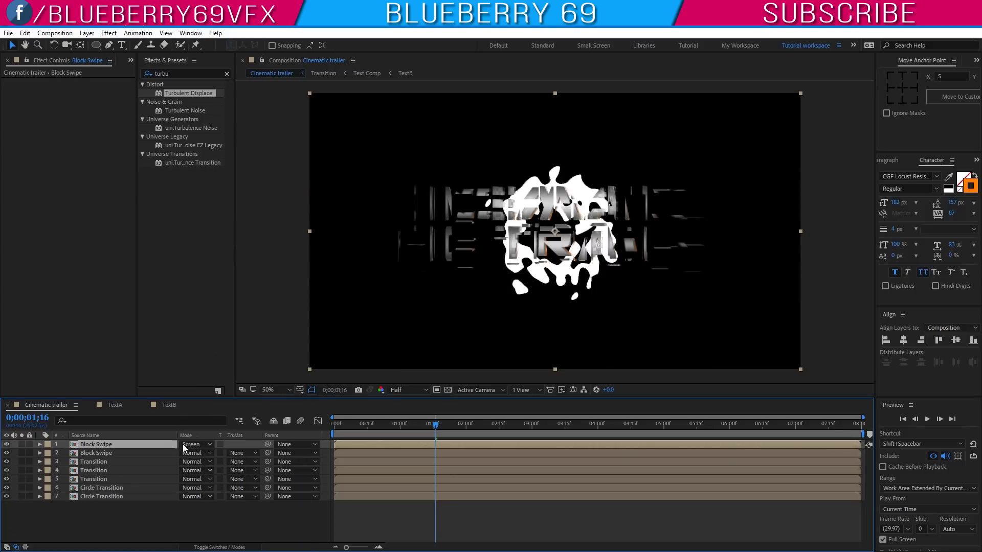
left_click(203, 454)
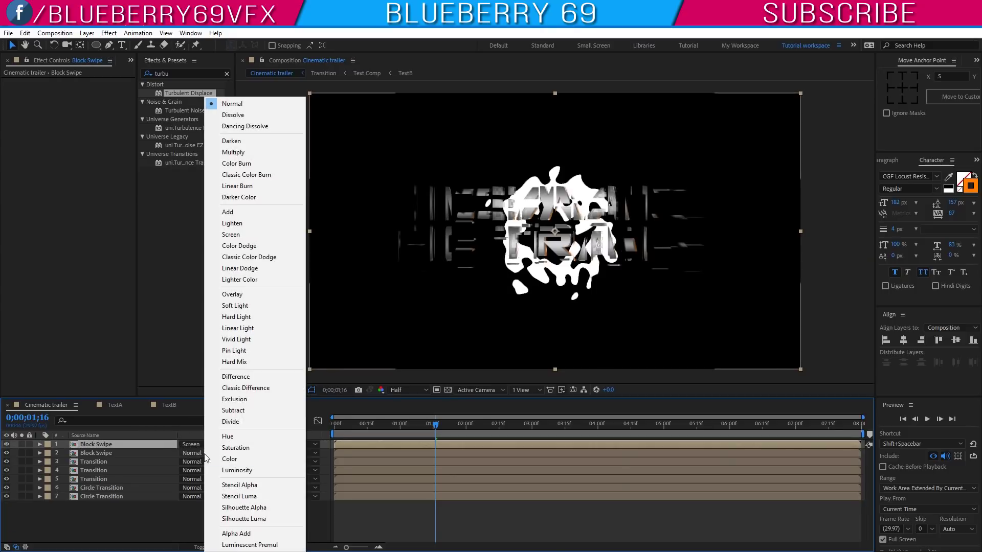
left_click(241, 238)
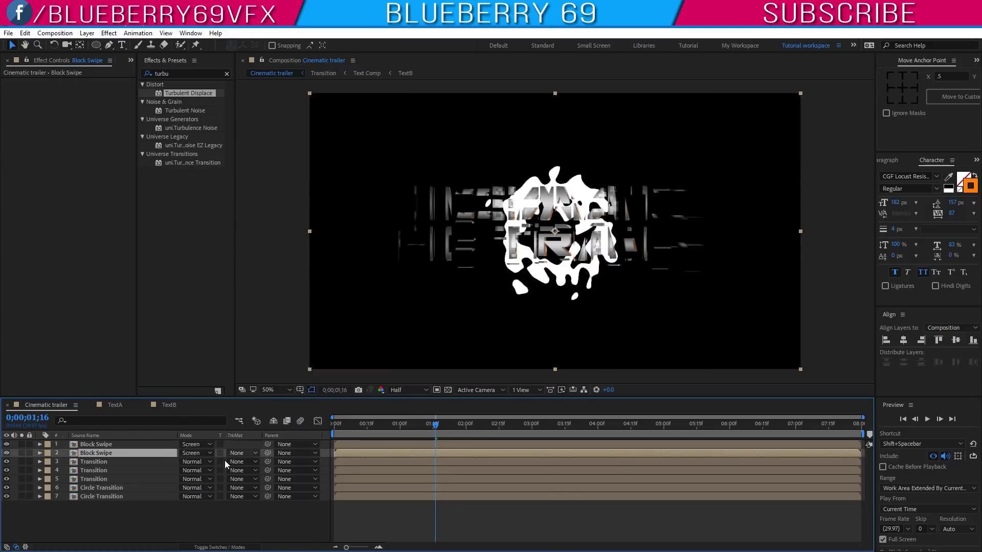
- Reorder the two Circle Transition layers so each sits directly beneath its own Transition layer
left_click_drag(111, 488, 109, 468)
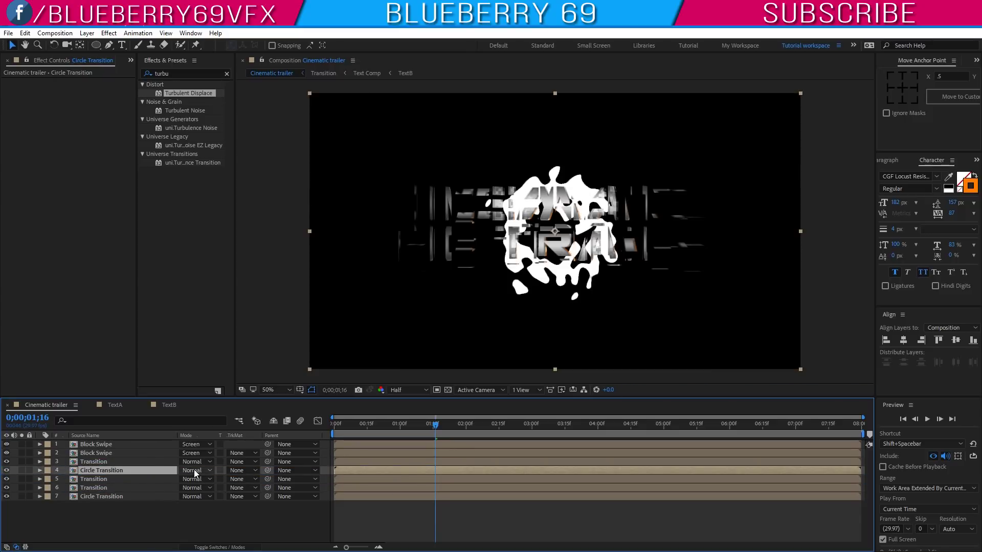
left_click(108, 461)
left_click(124, 511)
left_click_drag(107, 496, 107, 487)
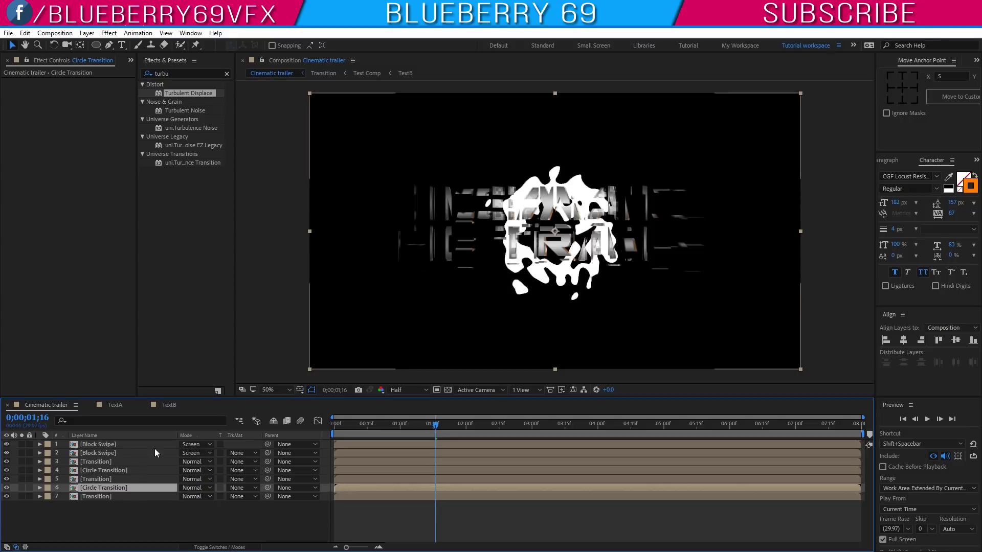
- Set the track matte of both Circle Transition layers to Alpha Matte, using the Transition layer above each
left_click(105, 462)
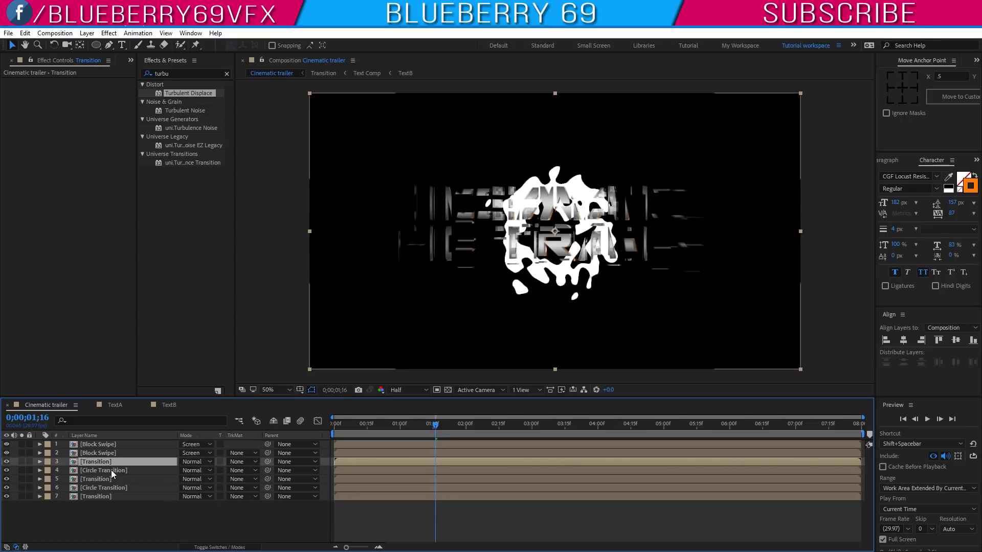
left_click(112, 471)
left_click(236, 470)
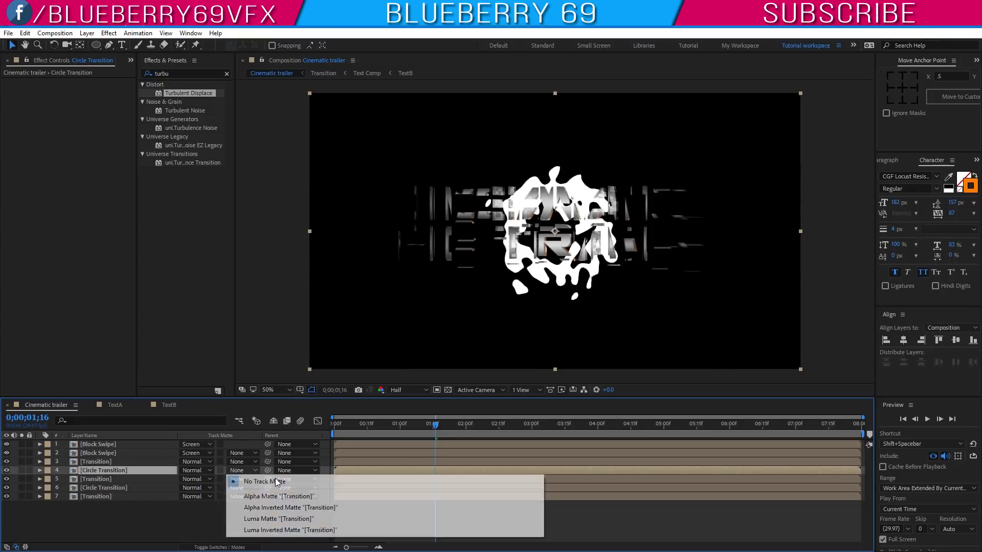
left_click(276, 498)
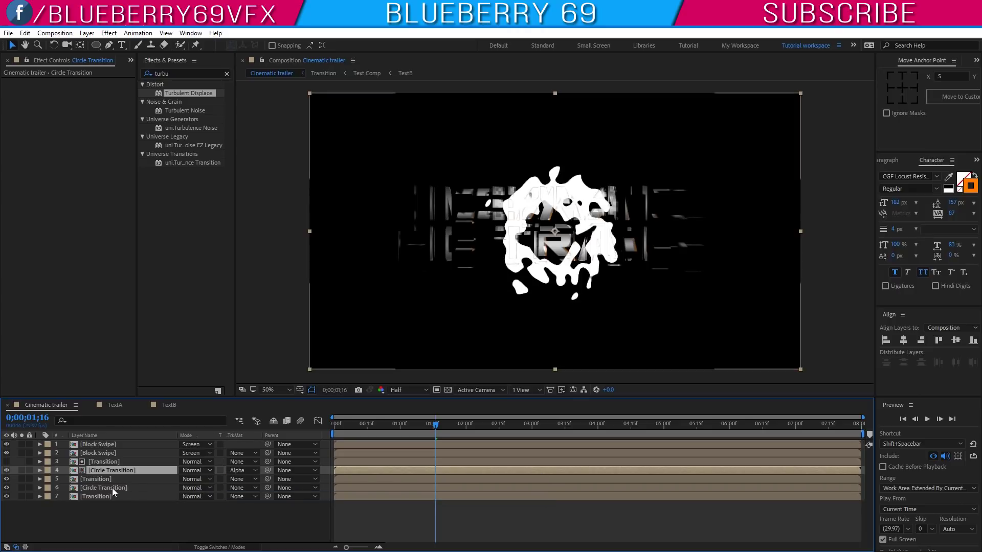
left_click(112, 488)
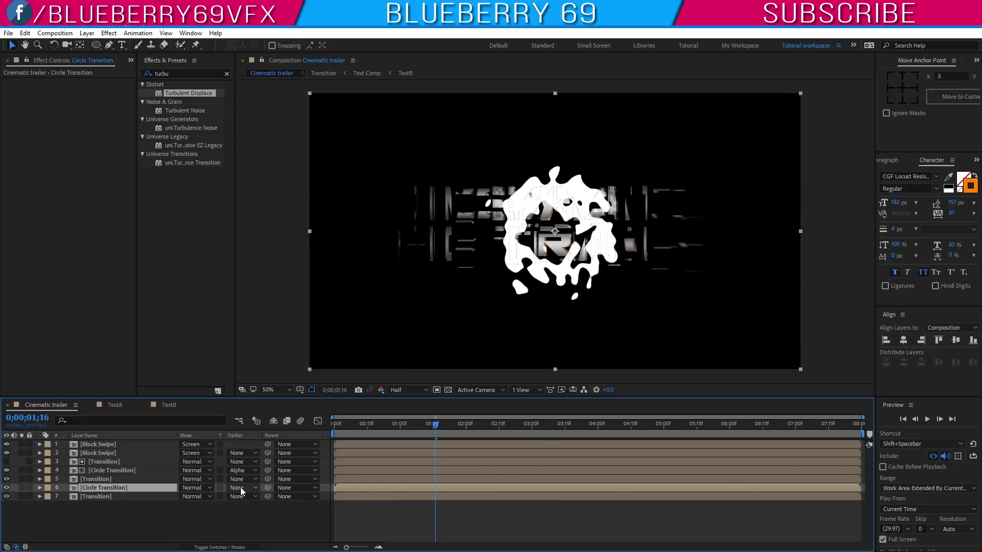
left_click(240, 487)
left_click(277, 441)
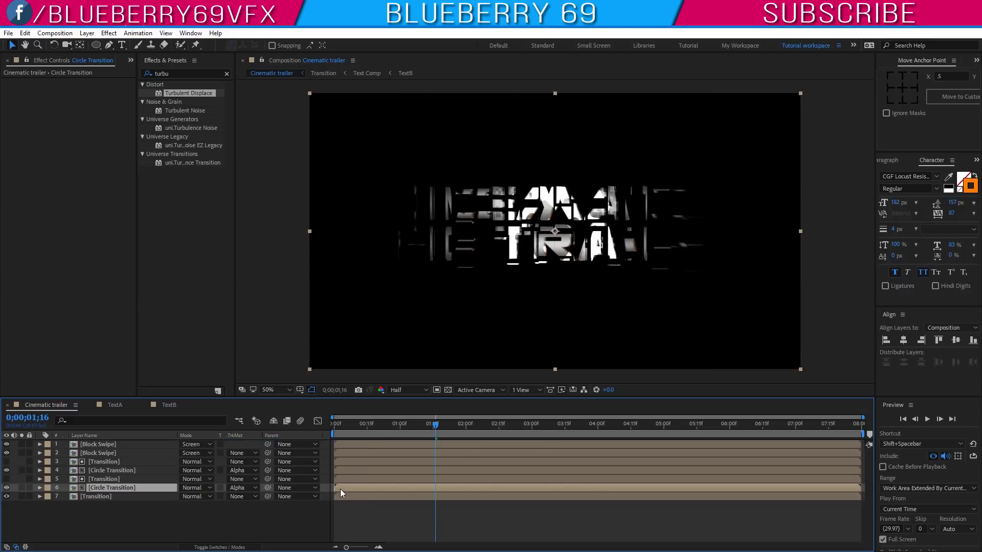
- Shift the lower Circle Transition layer to start about half a second in and preview the matted circle animation
left_click_drag(342, 489, 370, 489)
left_click(356, 470)
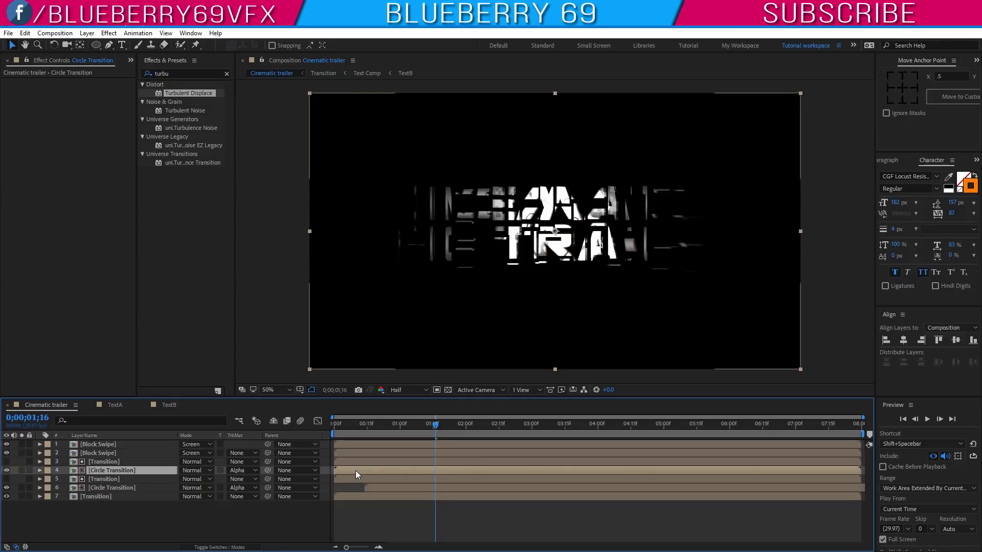
mouse_move(433, 424)
left_mouse_down()
mouse_move(339, 423)
mouse_move(591, 418)
mouse_move(396, 419)
mouse_move(436, 419)
left_mouse_up()
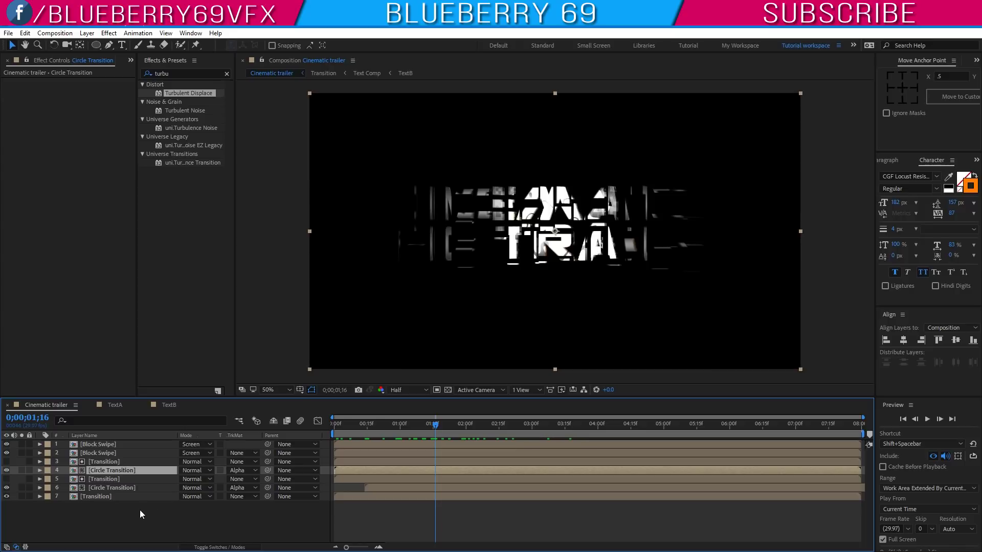
left_click(105, 523)
left_click(120, 488)
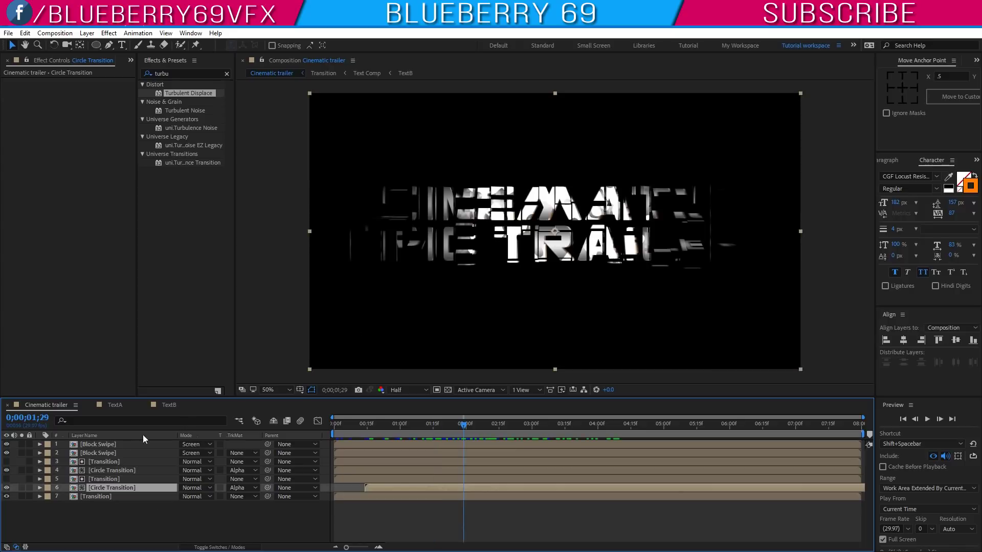
- Find the Fill effect and apply it to both Block Swipe layers
left_click(107, 444)
left_click(176, 75)
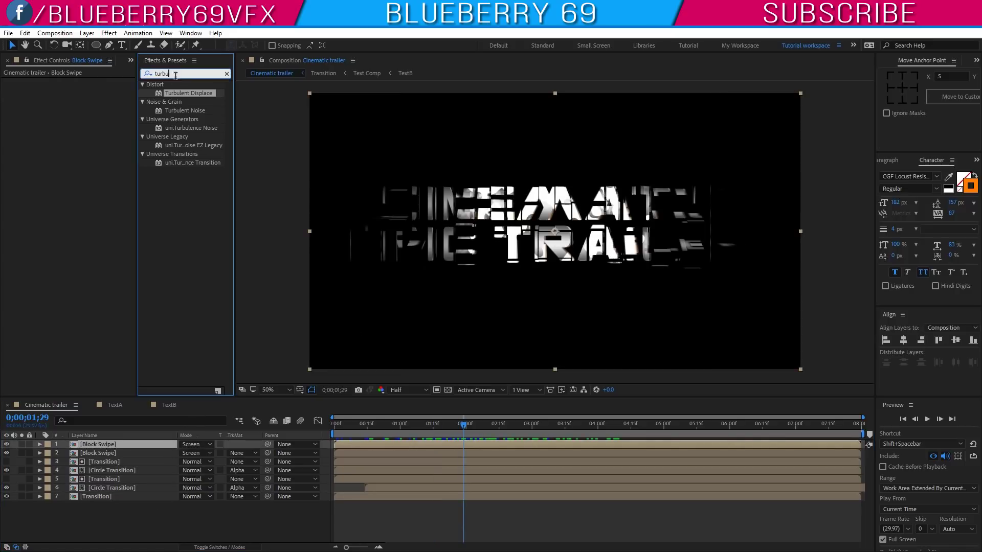
type("fill")
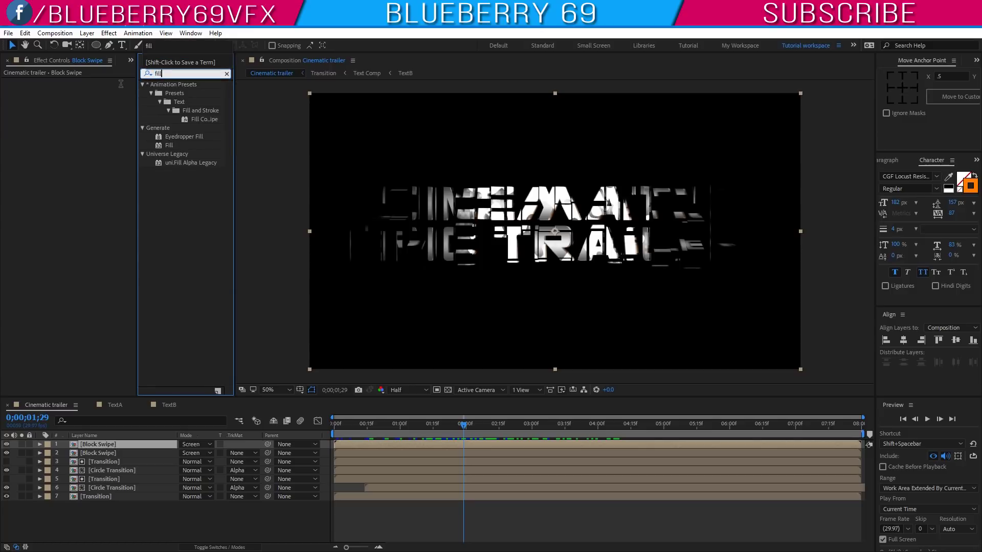
left_click_drag(170, 146, 102, 446)
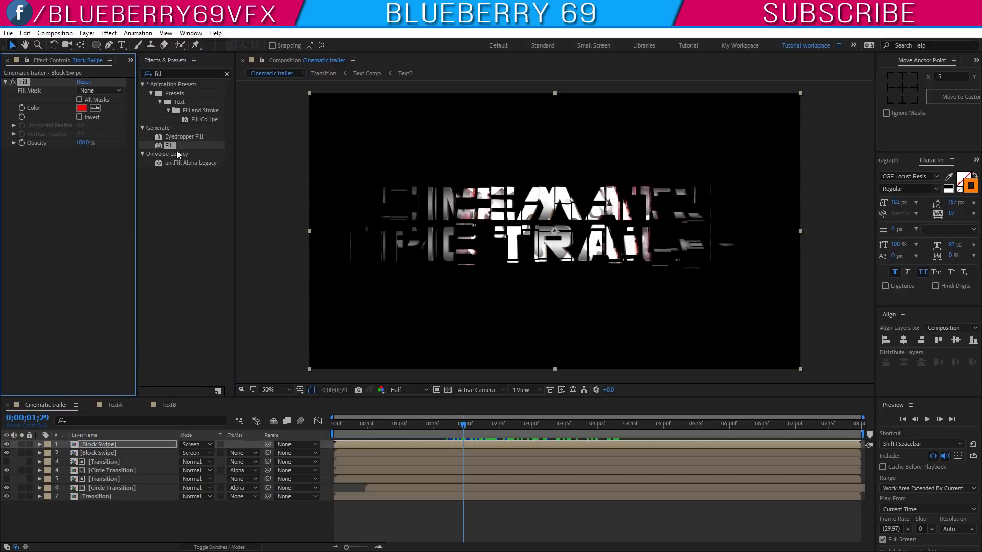
left_click_drag(172, 146, 95, 452)
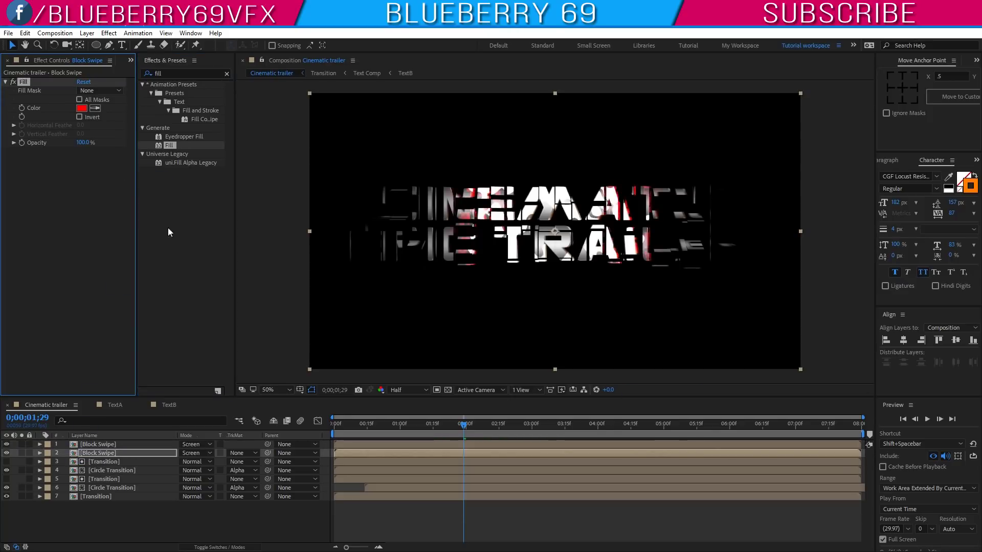
- Set the second Block Swipe layer's Fill color to orange FF8A00
left_click(82, 108)
left_click(389, 407)
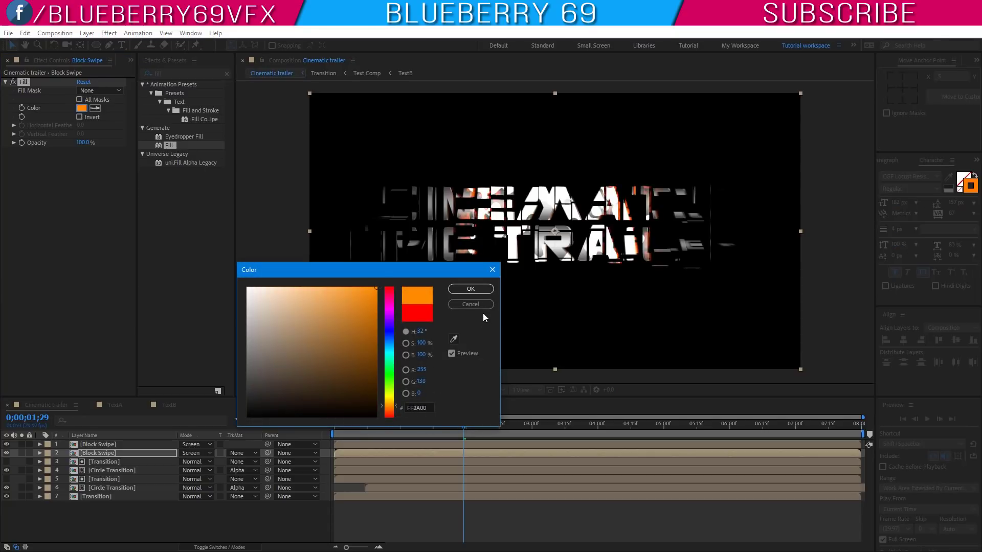
left_click(470, 289)
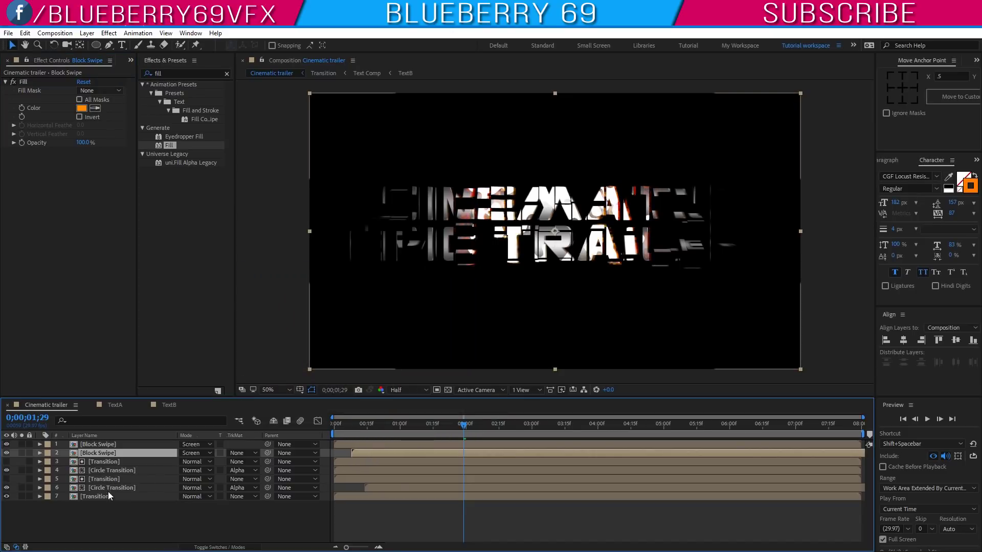
- Stagger the start times of both Circle Transition layers and the second Block Swipe layer, with the lower Circle Transition starting last
left_click_drag(354, 471, 382, 486)
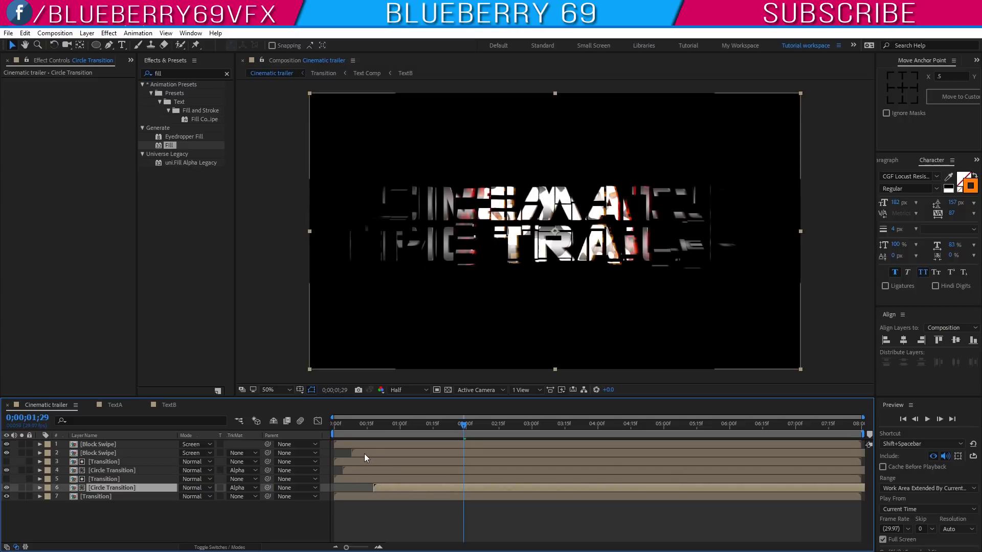
left_click_drag(357, 453, 353, 452)
left_click(216, 521)
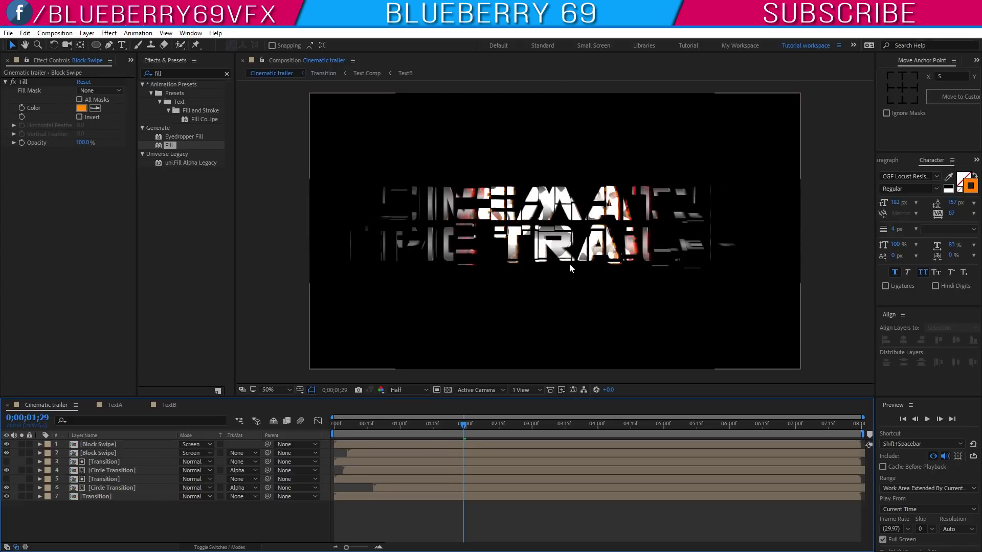
- Apply the Fill effect to both Circle Transition layers
left_click_drag(170, 145, 114, 471)
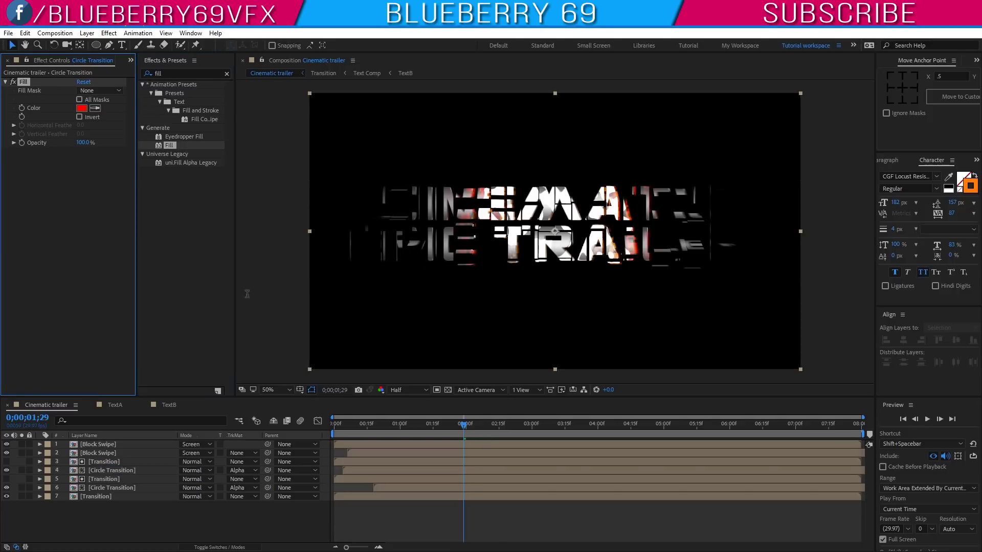
left_click(167, 147)
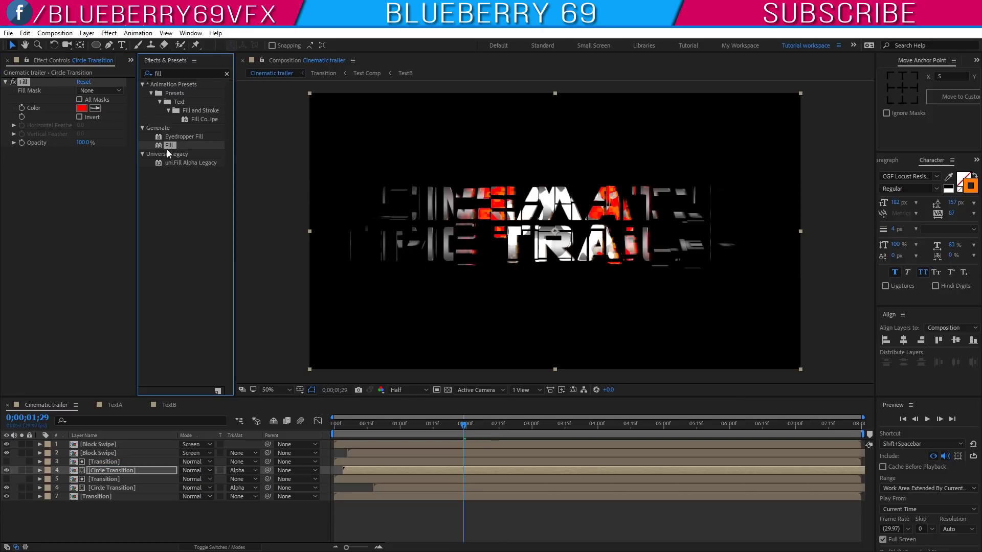
left_click_drag(168, 149, 109, 487)
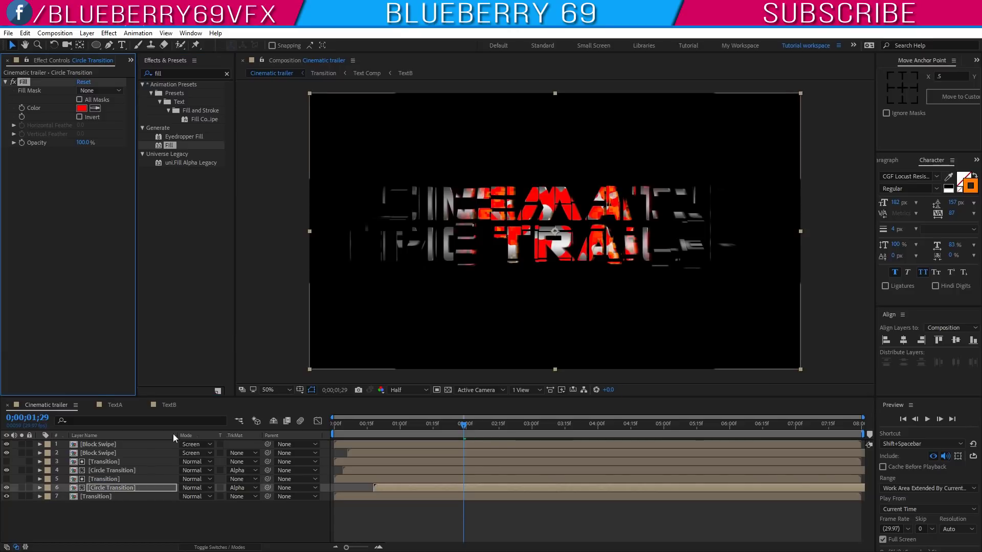
- Set the lower Circle Transition layer's Fill color to a light gray
left_click(80, 109)
left_click_drag(256, 358, 213, 366)
left_click_drag(305, 327, 376, 288)
left_click(471, 289)
- Set the upper Circle Transition layer's Fill color to gray 9A9A9A
left_click(113, 470)
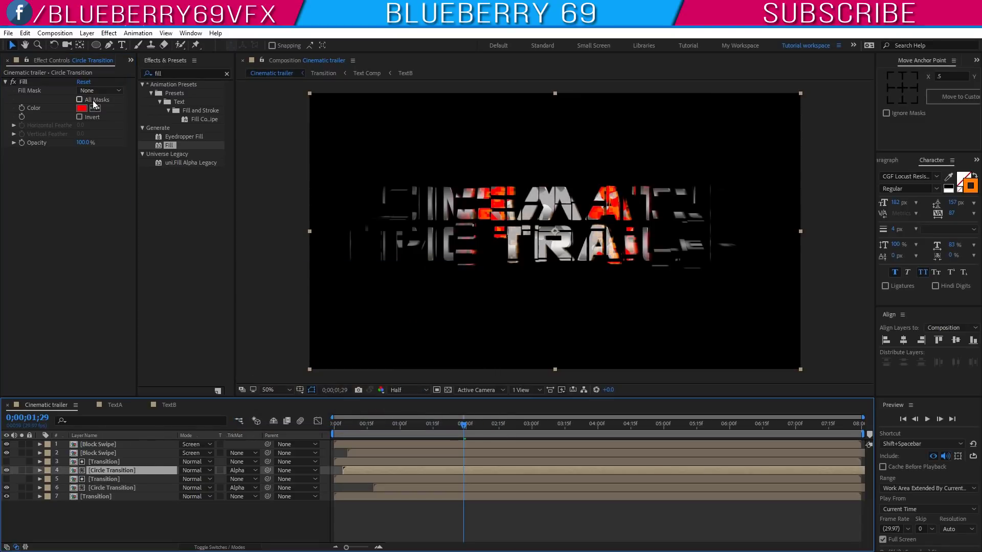
left_click(82, 108)
left_click_drag(241, 333, 224, 339)
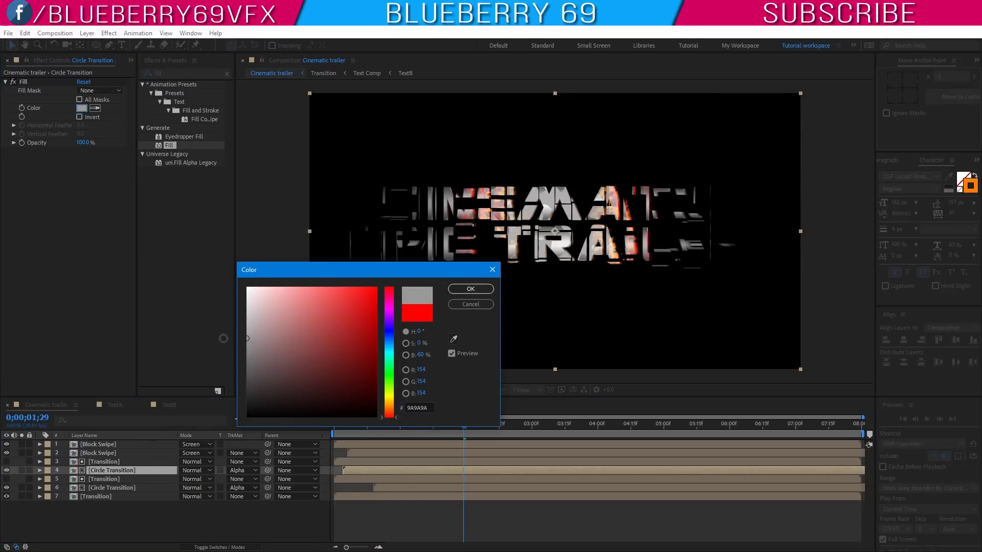
left_click(470, 289)
- Set the lower Circle Transition layer's Fill color to darker gray 7E7E7E and preview the animation up to about 2 seconds
left_click(134, 488)
left_click(81, 108)
left_click_drag(243, 340, 235, 354)
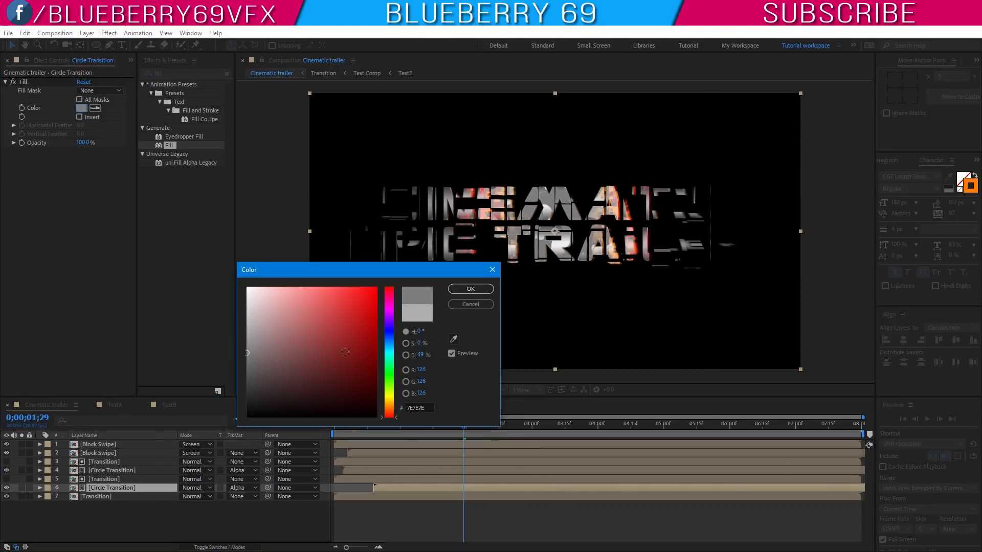
left_click(471, 289)
key("space")
left_click_drag(581, 449, 480, 449)
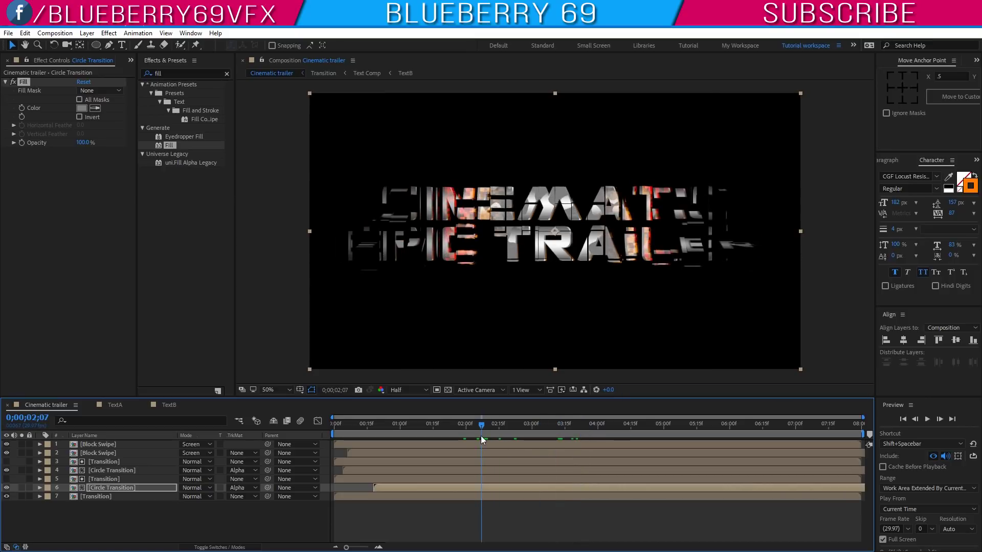
- Add a two-node 35mm camera to the Cinematic trailer composition and turn all its other layers into 3D layers
right_click(106, 522)
mouse_move(152, 409)
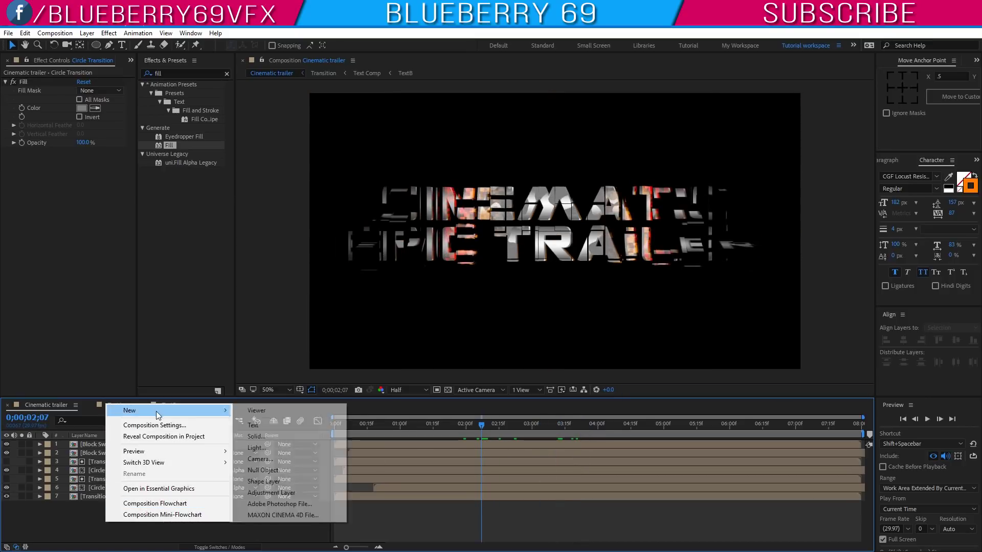
left_click(278, 459)
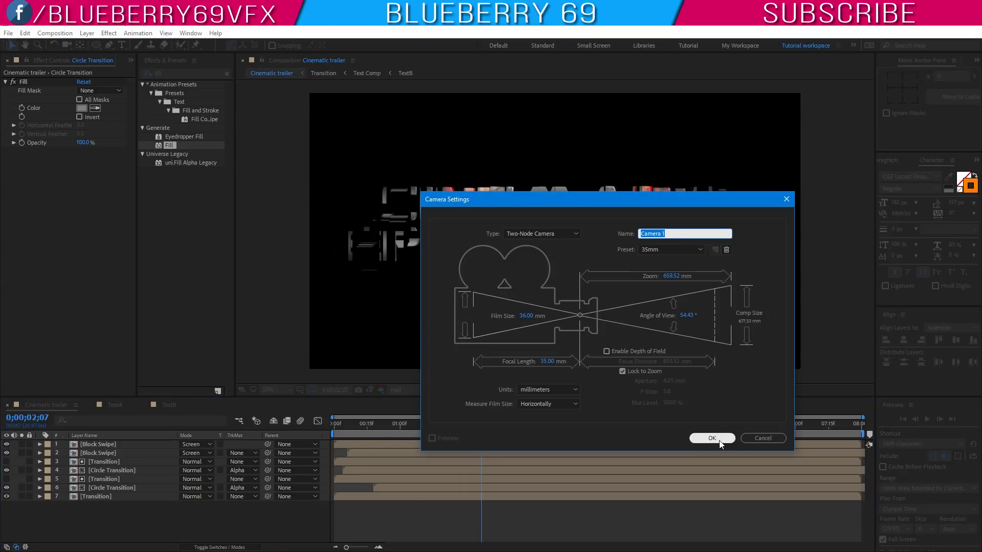
left_click(719, 441)
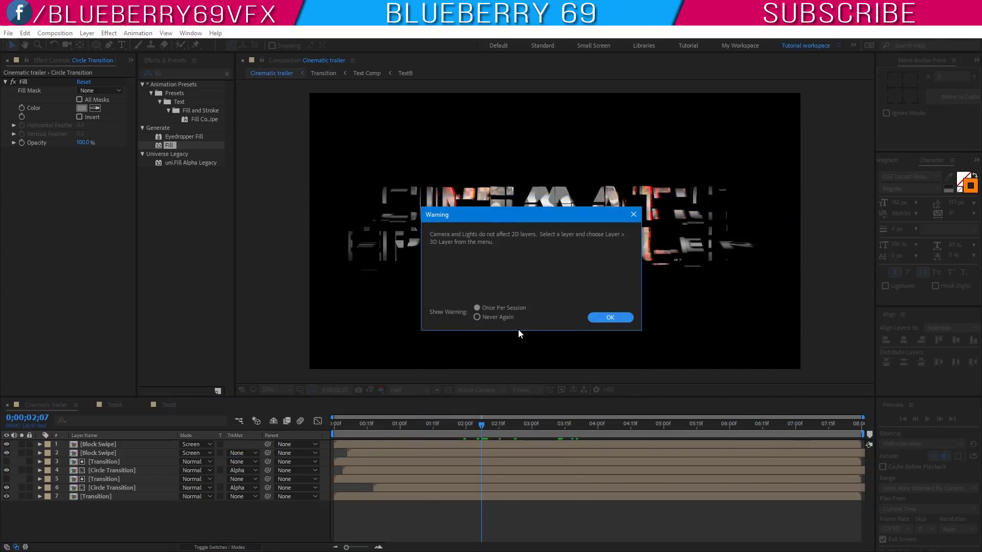
left_click(609, 317)
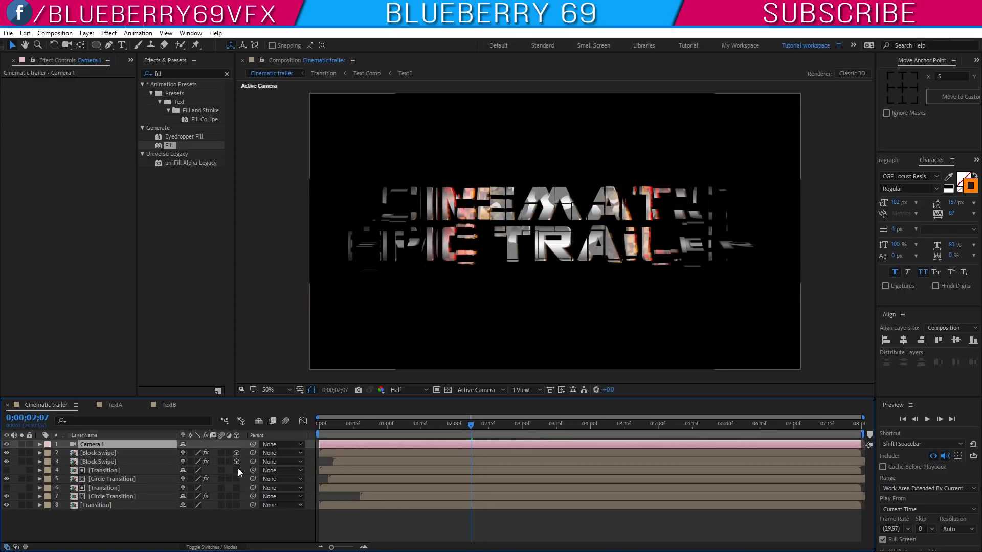
left_click_drag(238, 488, 237, 505)
- Add a 3D null object, place it directly below the camera layer, and parent the camera to it
right_click(116, 526)
mouse_move(149, 418)
left_click(272, 473)
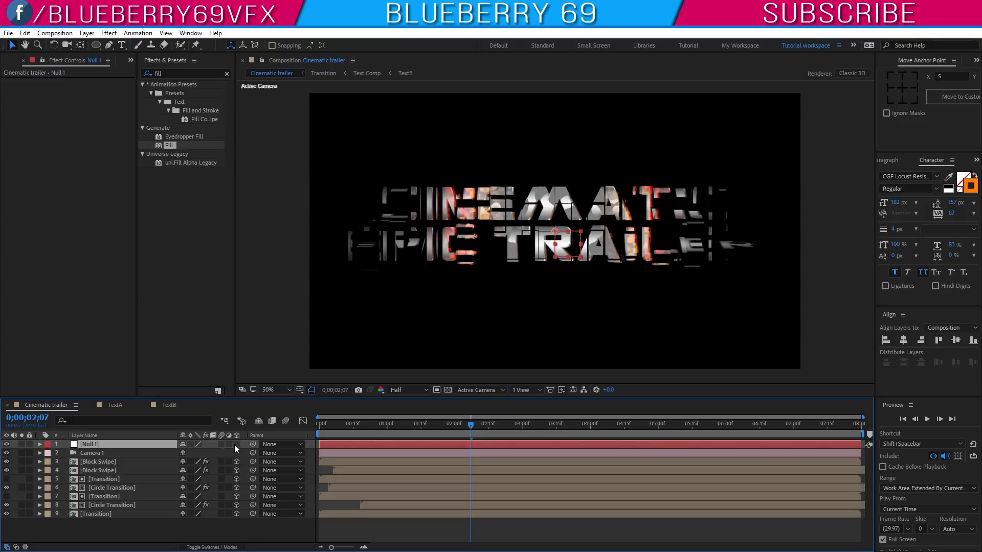
left_click_drag(106, 446, 110, 454)
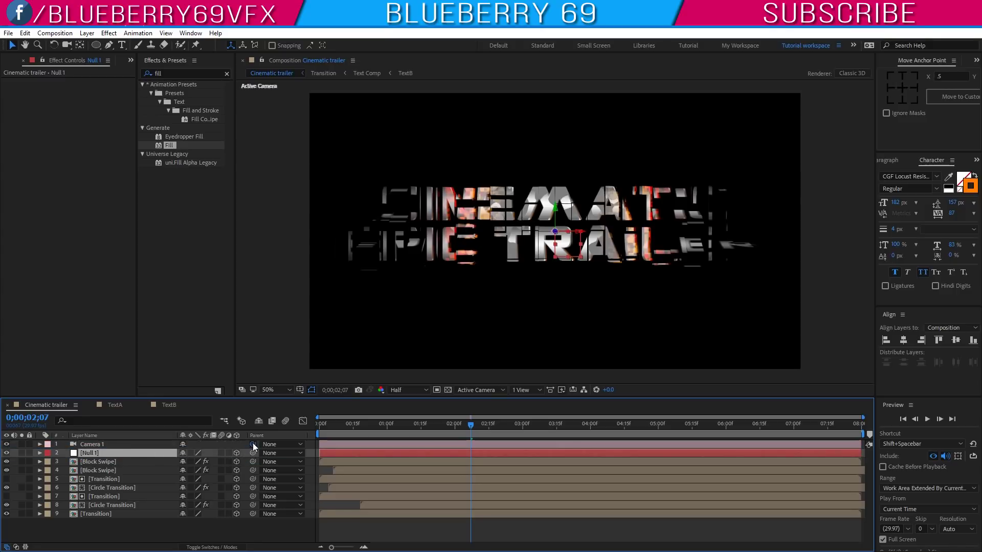
left_click_drag(253, 443, 131, 455)
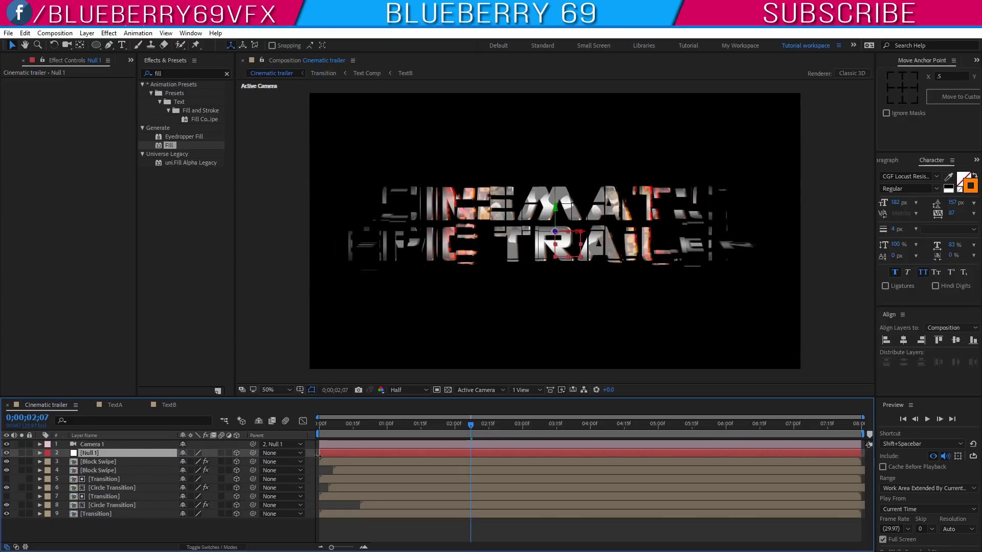
- Keyframe the null's Position at the start of the composition with a Z value of 200
key("p")
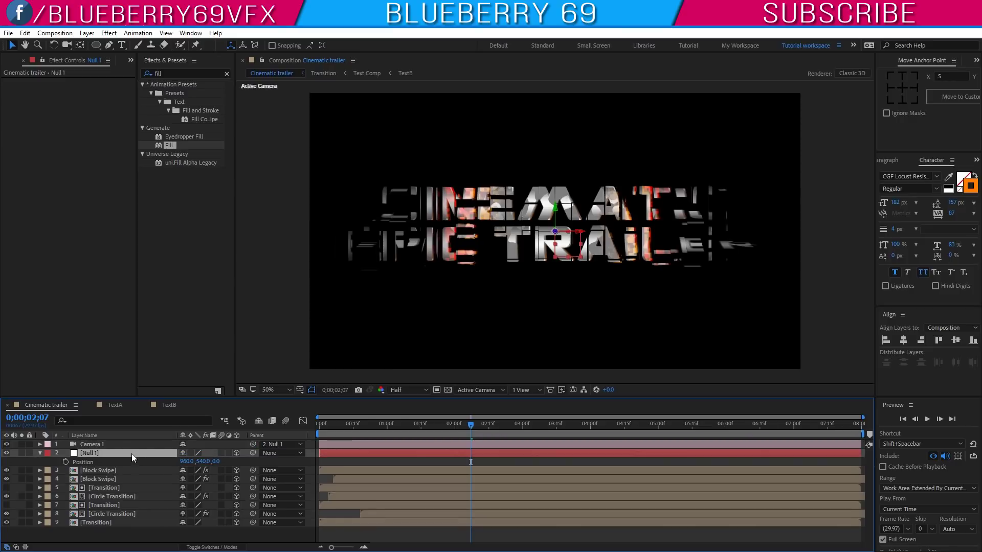
left_click_drag(471, 426, 301, 444)
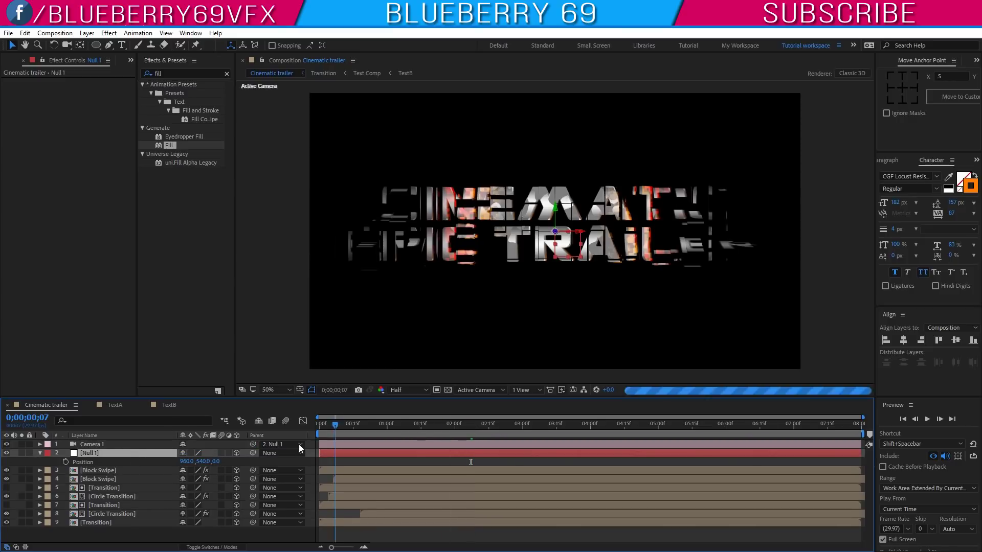
left_click(65, 461)
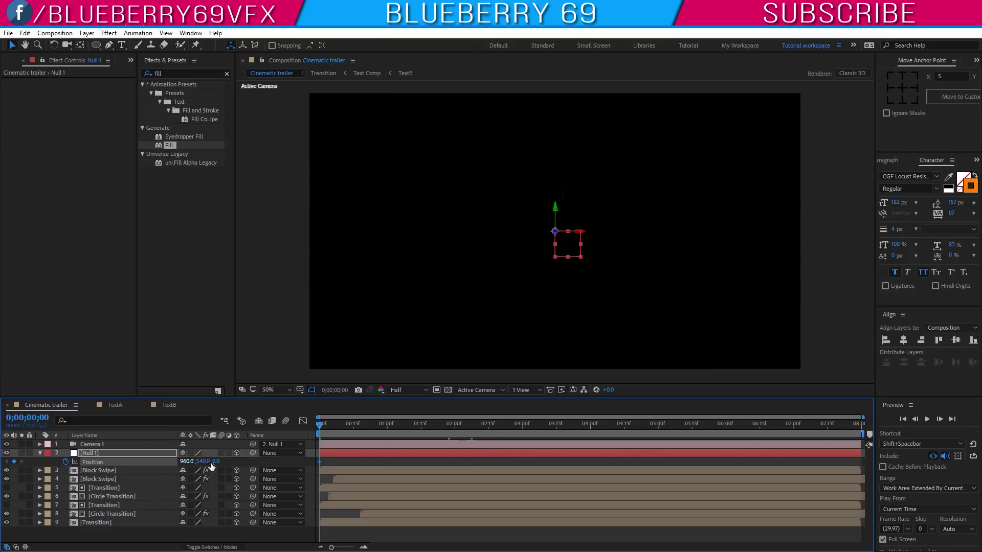
left_click(216, 462)
type("200")
key("Return")
- Add a second Position keyframe for the null at 0;00;07;15 with a Z value of -357
left_click_drag(322, 429, 830, 449)
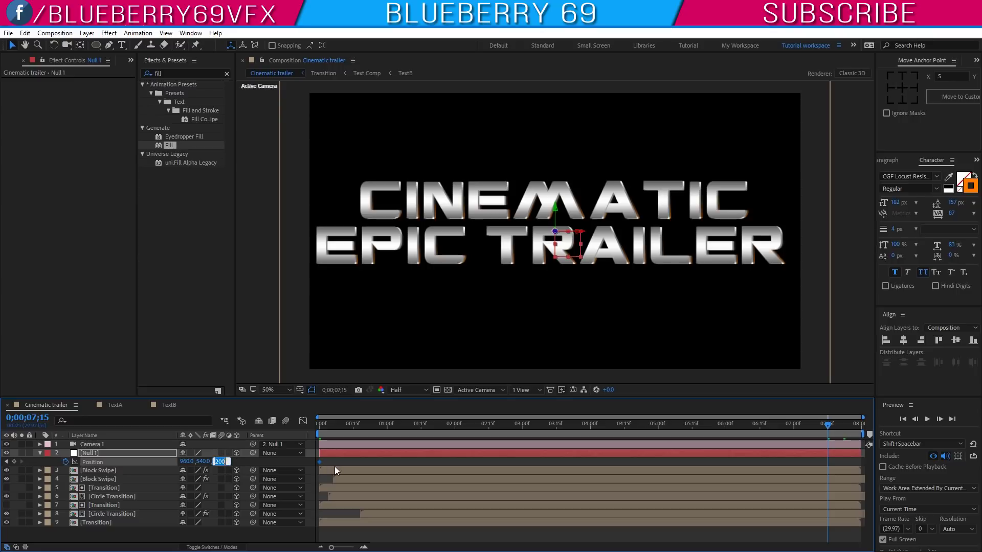
type("-357")
key("Return")
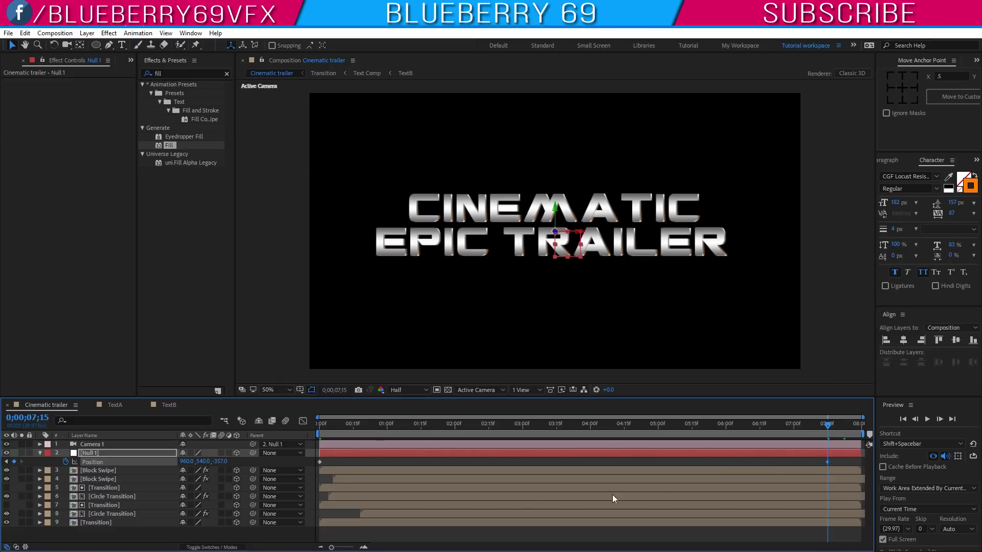
- Apply Easy Ease to both of the null's Position keyframes and move the last one to the end of the composition
left_click(790, 469)
left_click_drag(837, 486, 318, 465)
right_click(318, 465)
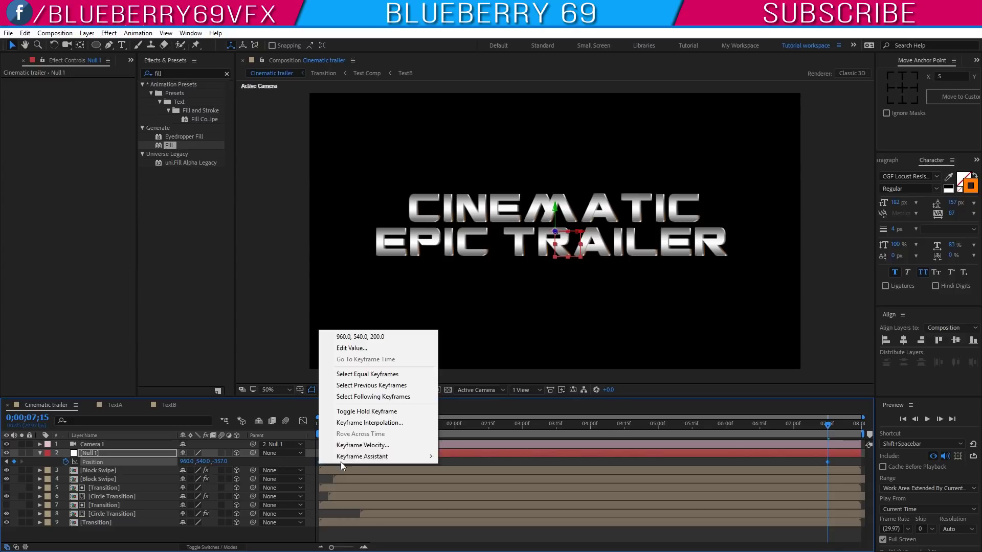
mouse_move(425, 457)
left_click(546, 390)
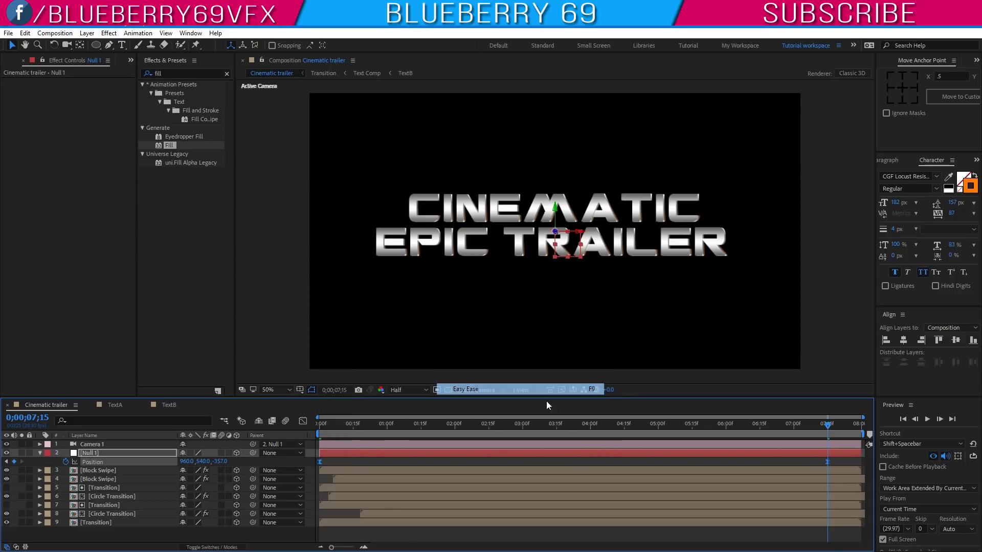
left_click(845, 465)
left_click_drag(834, 462, 859, 462)
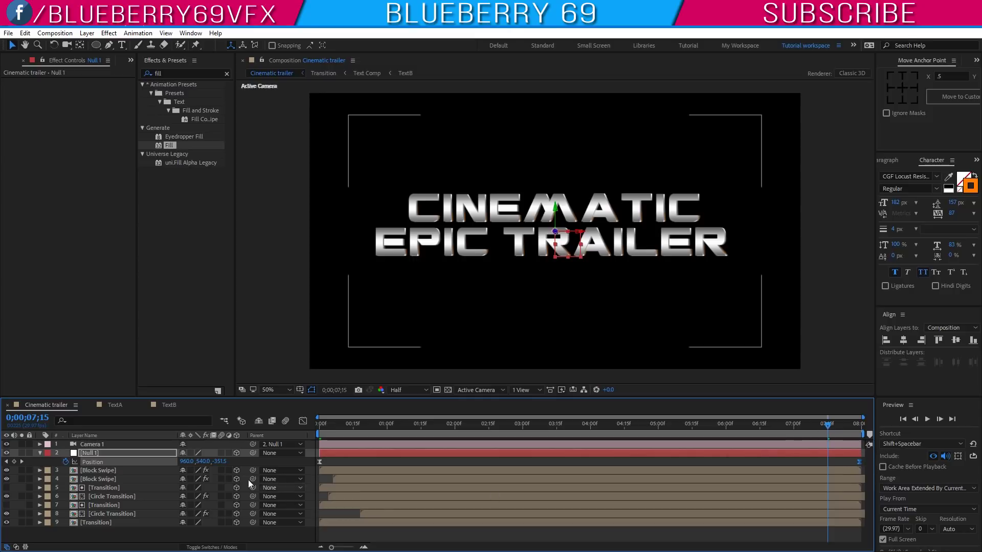
left_click(41, 453)
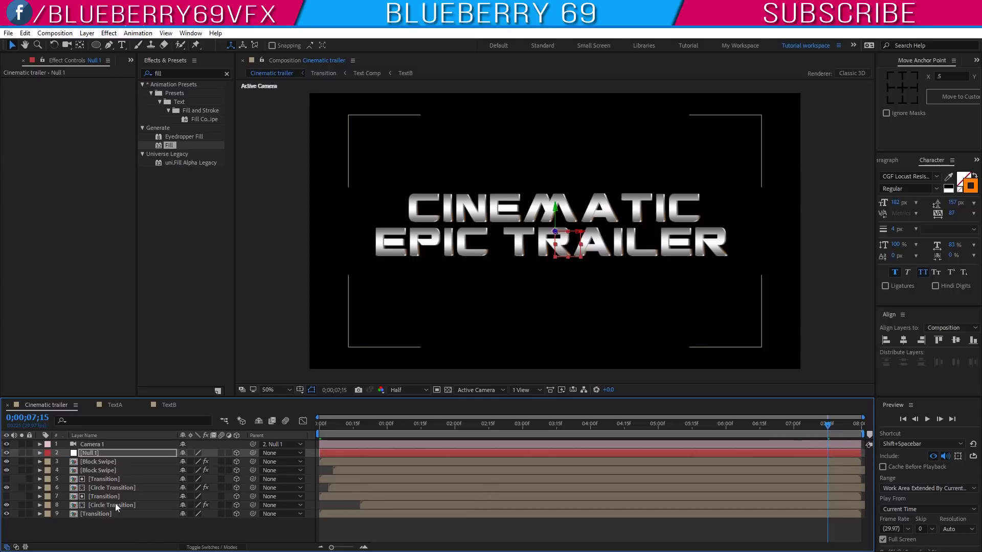
- Pre-compose all layers into a new composition named Final Comp, moving all attributes into it
left_click(121, 536)
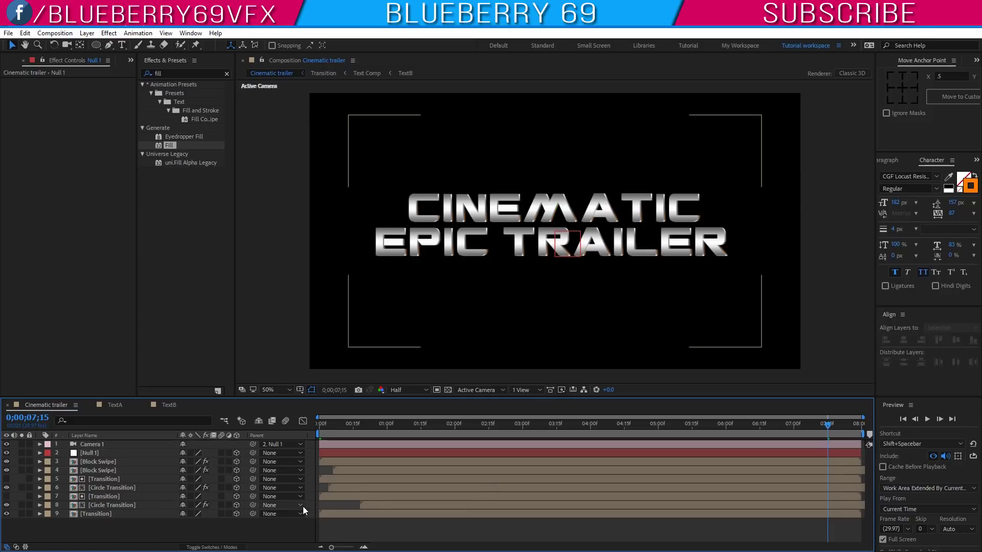
left_click_drag(100, 536, 101, 439)
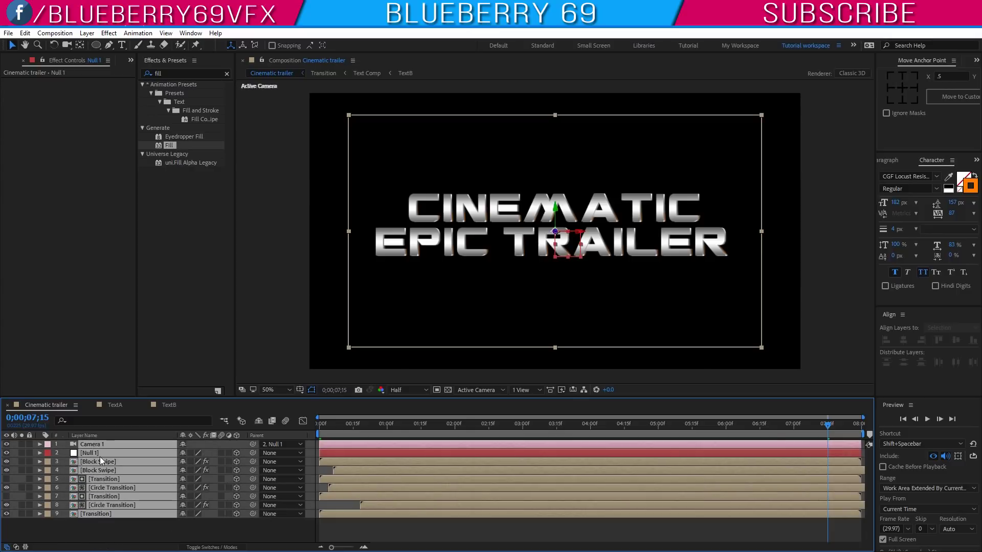
right_click(97, 455)
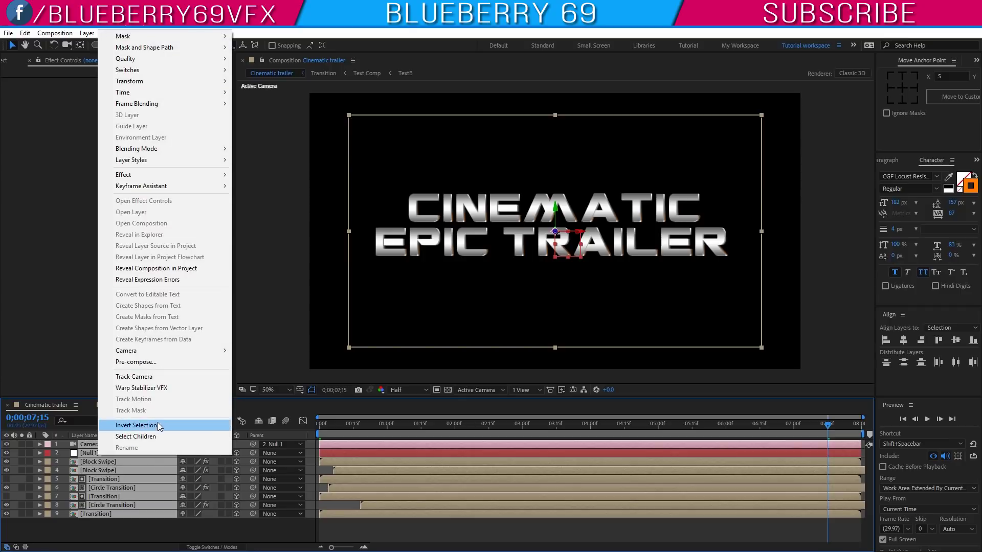
left_click(137, 362)
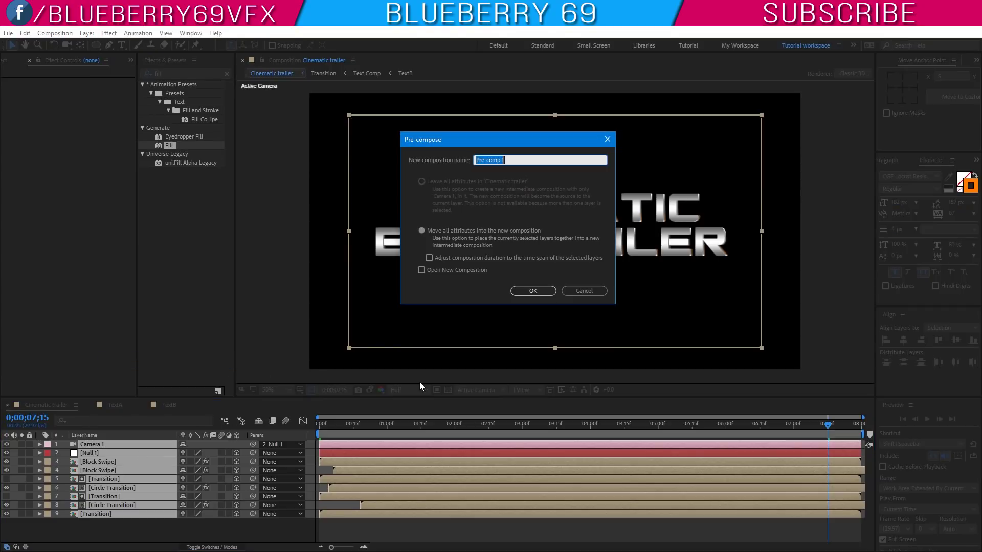
type("Final Comp")
left_click(533, 290)
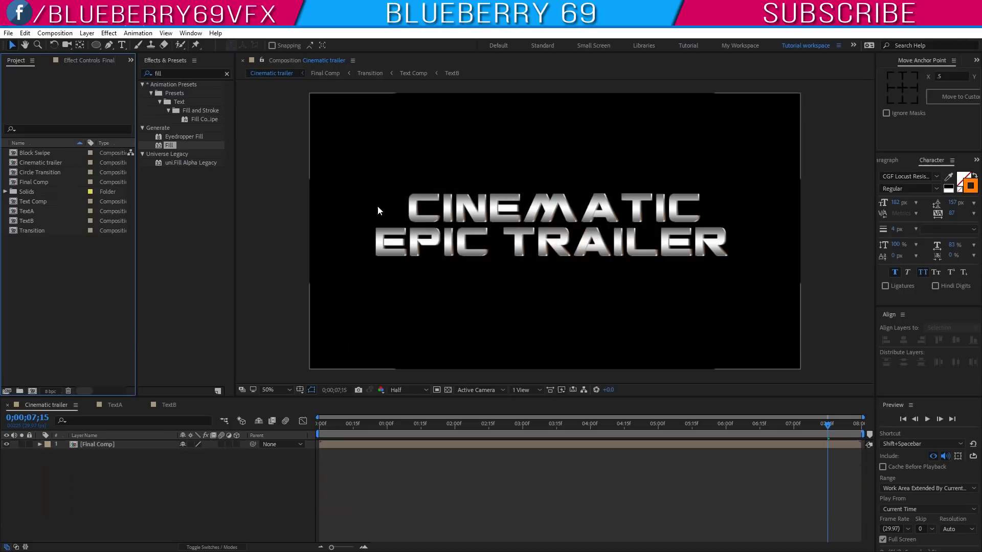
- Import all frames of the S19Part folder as a JPEG sequence
right_click(17, 275)
mouse_move(75, 325)
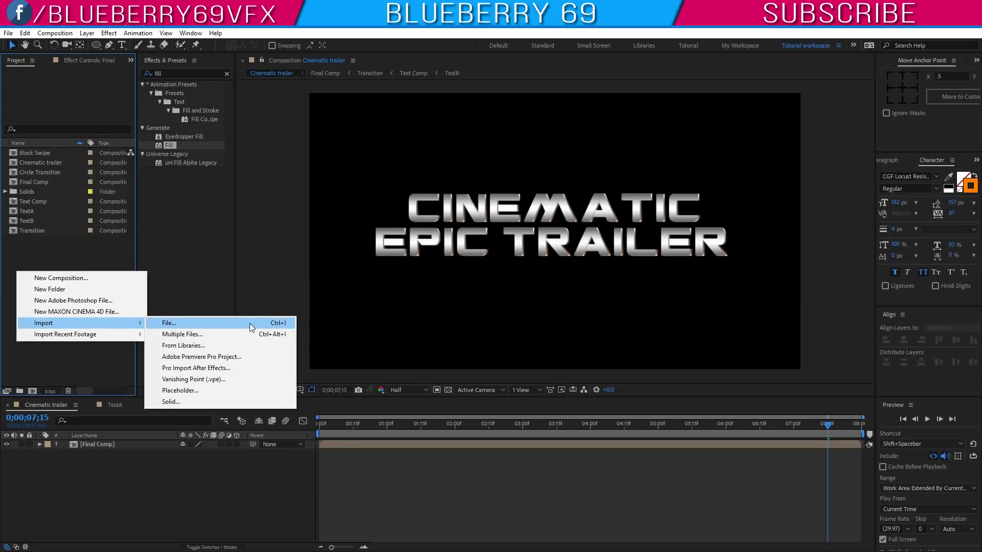
left_click(276, 323)
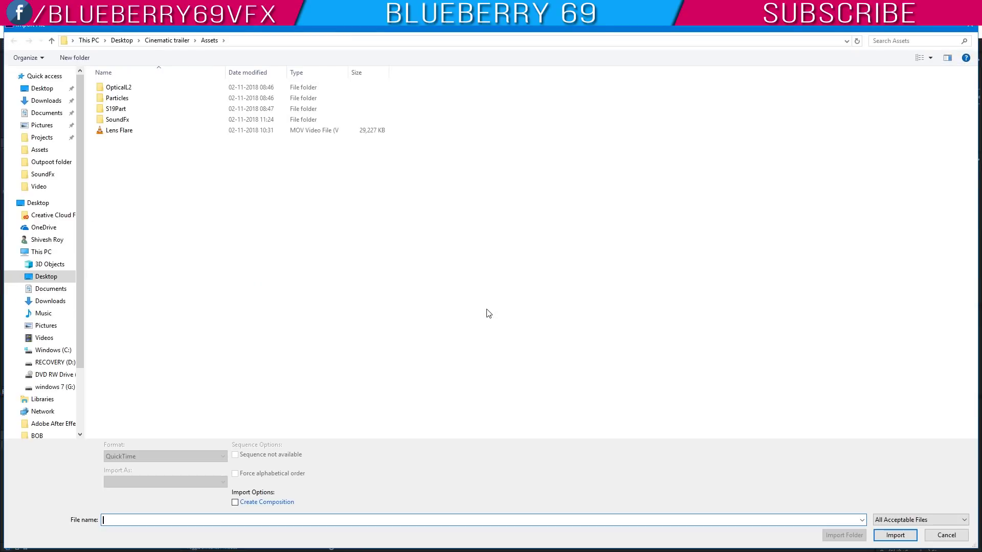
double_click(116, 109)
key("ctrl+a")
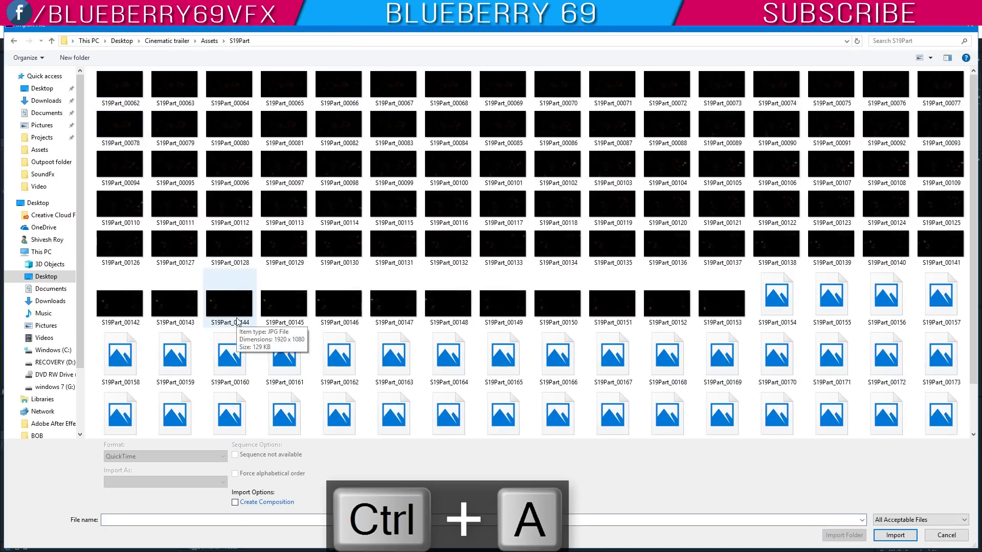
left_click(235, 455)
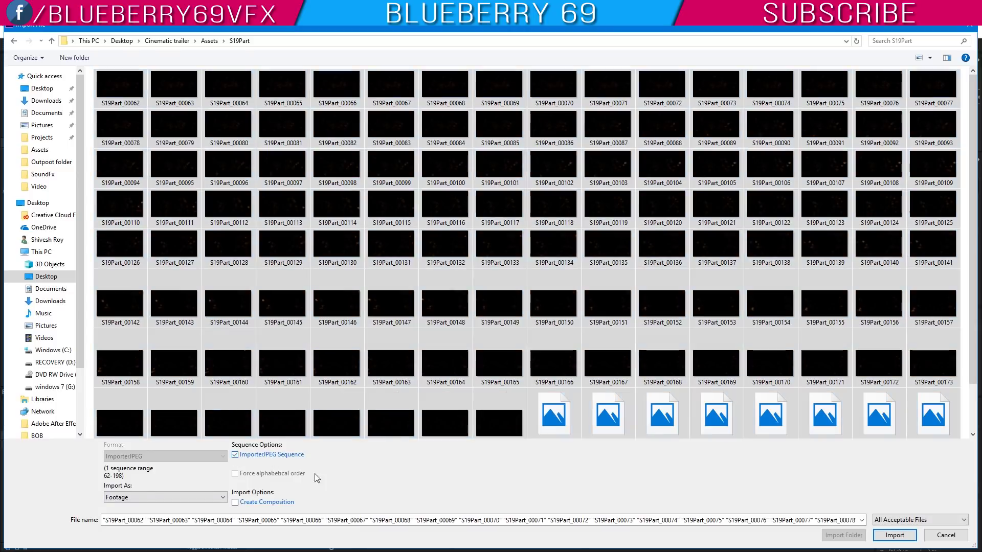
left_click(895, 535)
- Import all frames of the Particles folder in Assets as a JPEG sequence
right_click(36, 288)
mouse_move(72, 341)
left_click(189, 339)
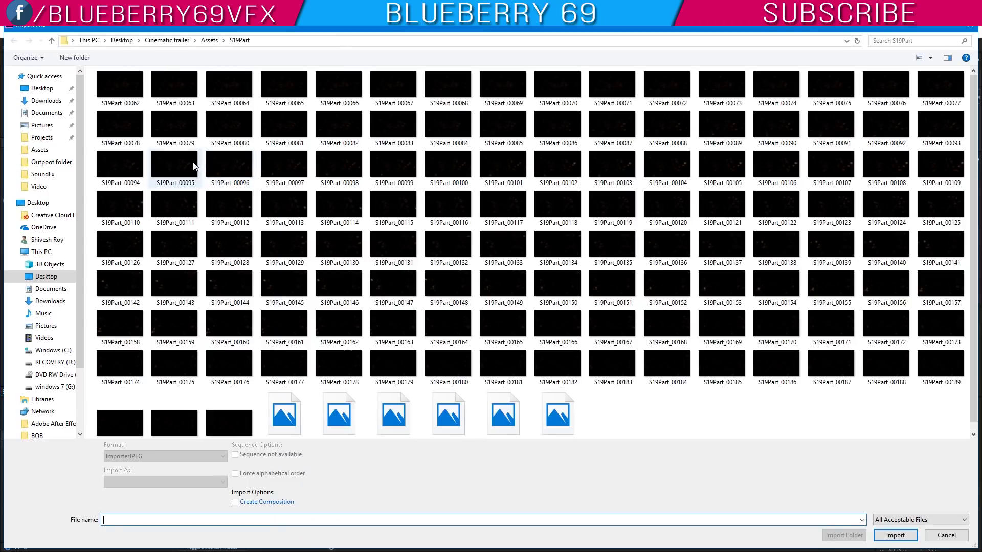
left_click(209, 40)
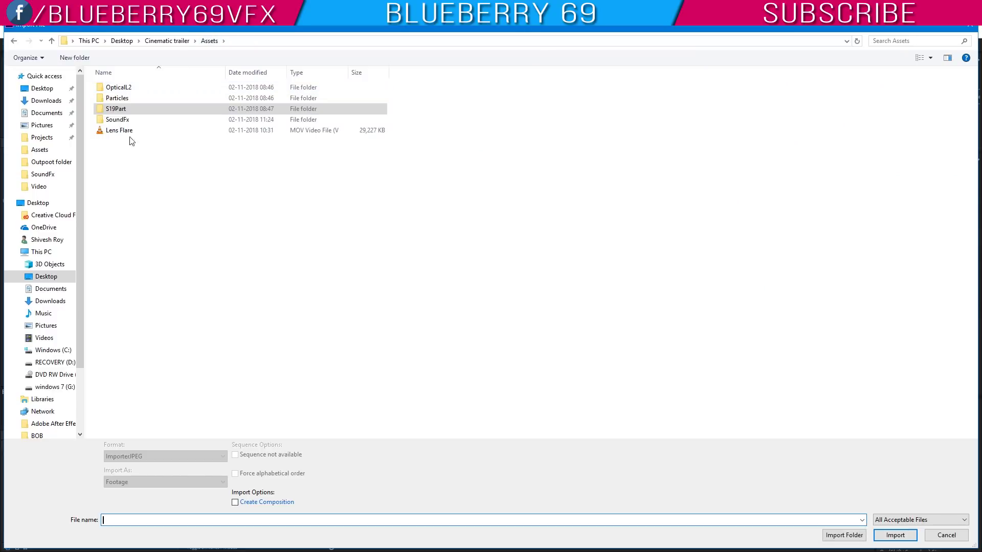
double_click(121, 97)
key("ctrl+a")
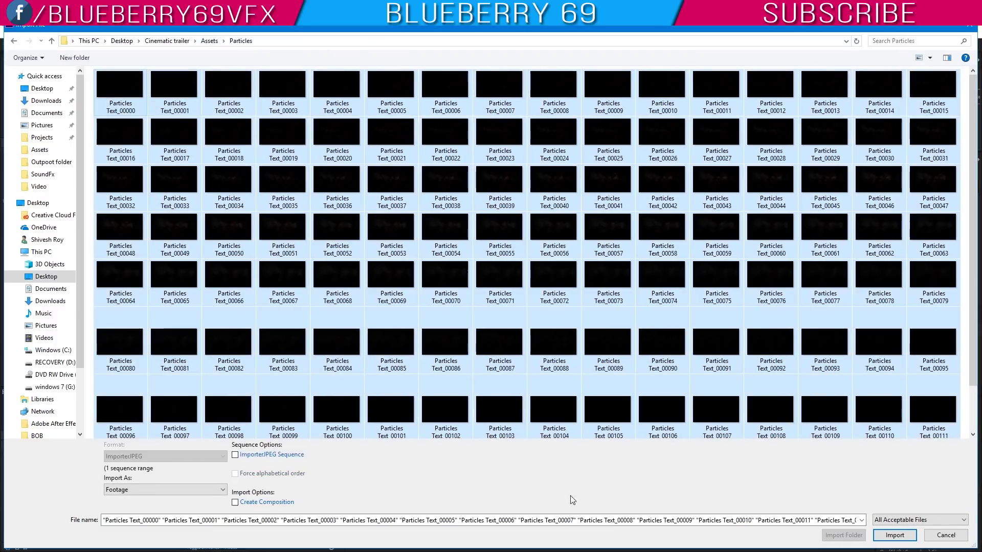
key("Return")
- Import all frames of the OpticalL2 folder in Assets as a JPEG sequence
right_click(34, 292)
mouse_move(66, 339)
left_click(195, 340)
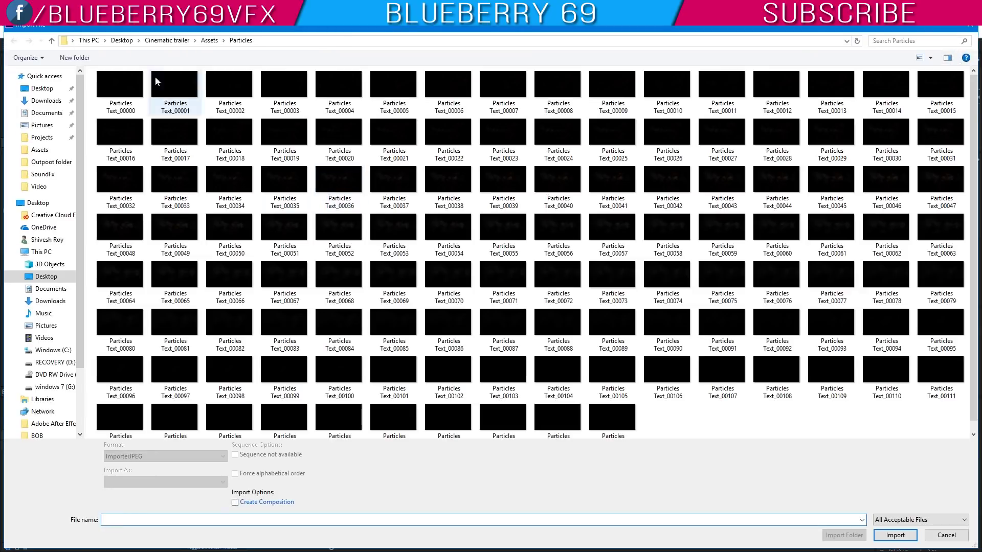
left_click(209, 41)
double_click(123, 85)
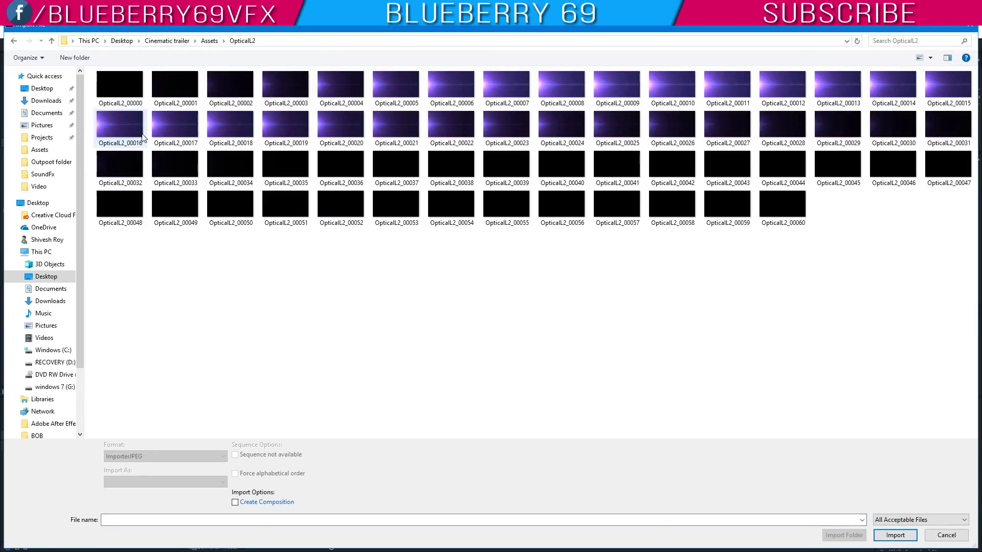
key("ctrl+a")
left_click(236, 456)
key("Return")
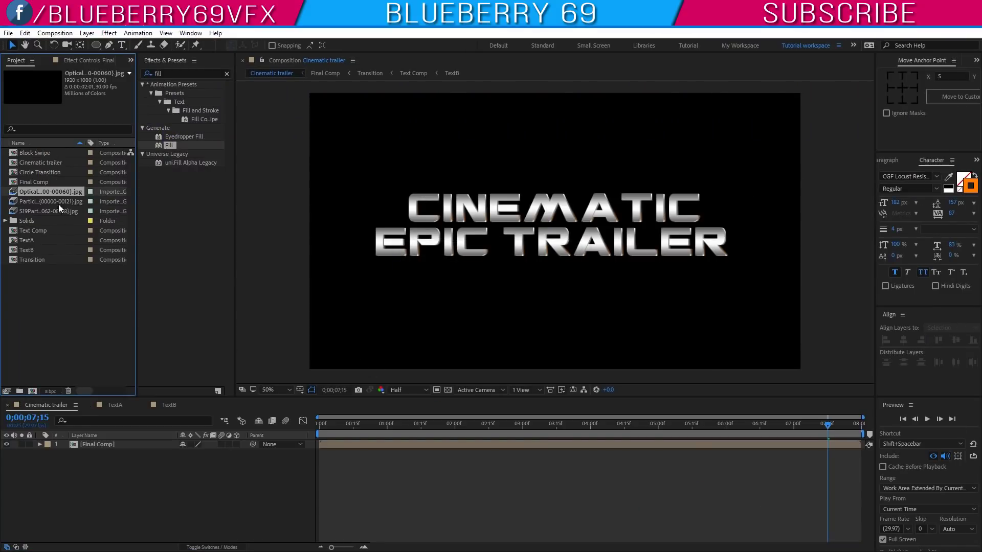
- Stack the OpticalL2, Particles Text and S19Part sequences below Final Comp in the timeline and show the layers' blending mode settings
left_click_drag(54, 192, 66, 467)
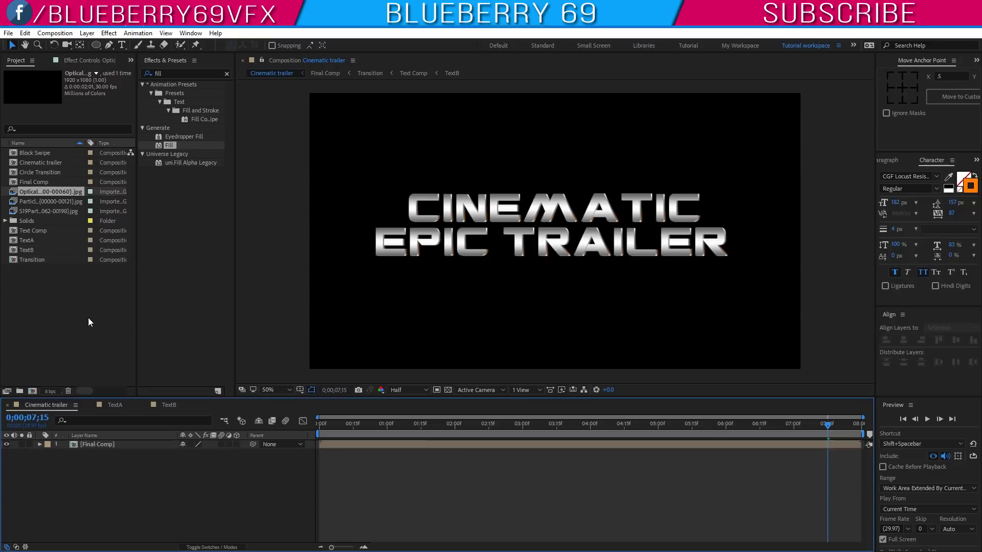
left_click_drag(40, 203, 74, 464)
left_click_drag(44, 211, 151, 463)
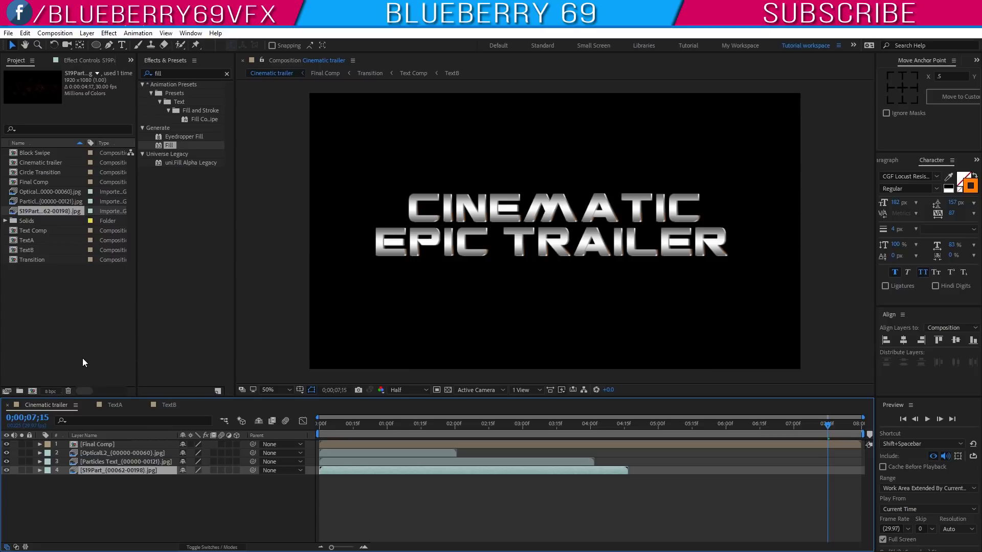
left_click(211, 547)
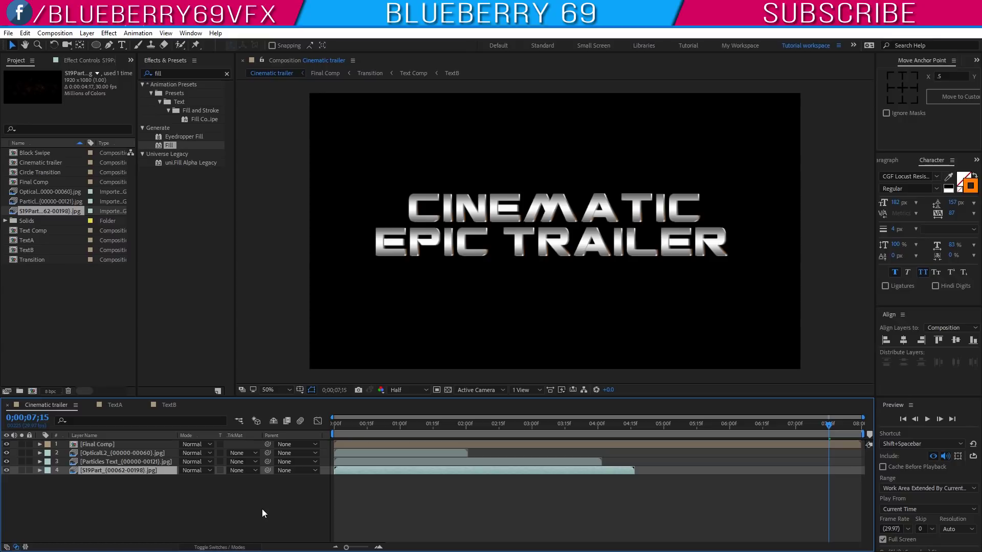
- Import Lens Flare.mov and place it above Final Comp in the Cinematic trailer timeline
right_click(26, 304)
mouse_move(52, 339)
left_click(164, 343)
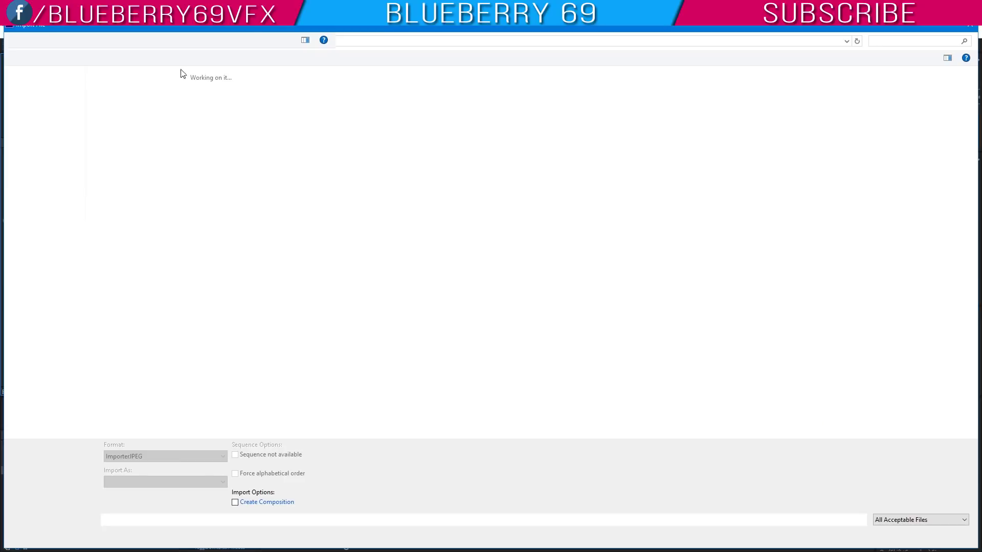
left_click(210, 40)
double_click(127, 132)
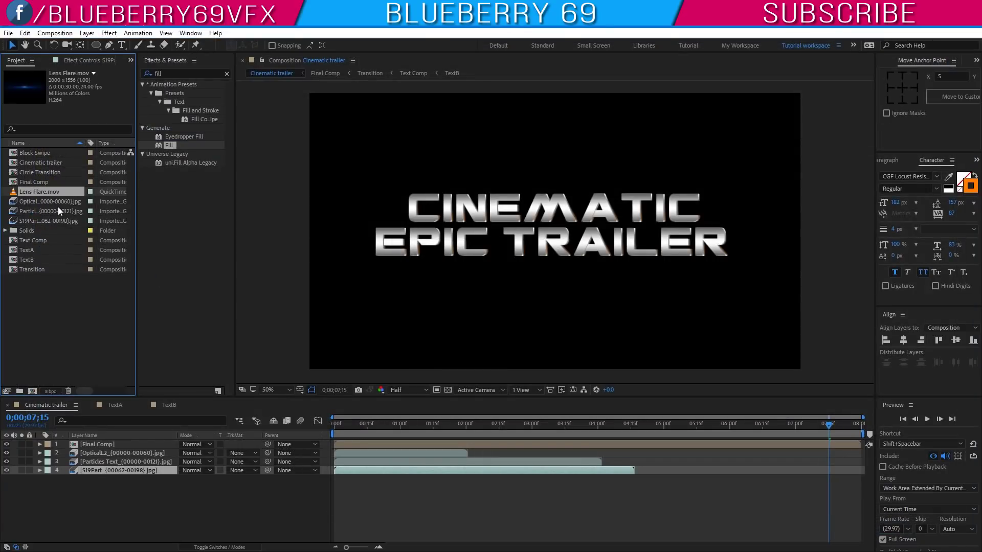
left_click_drag(56, 194, 106, 443)
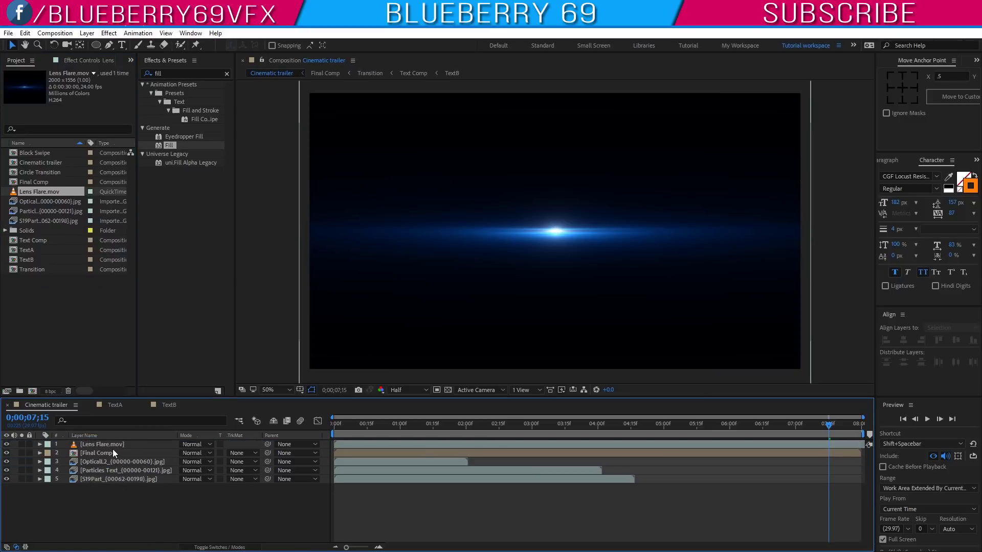
- Set the blending mode of the S19Part, Particles Text and OpticalL2 layers to Screen
left_click(99, 455)
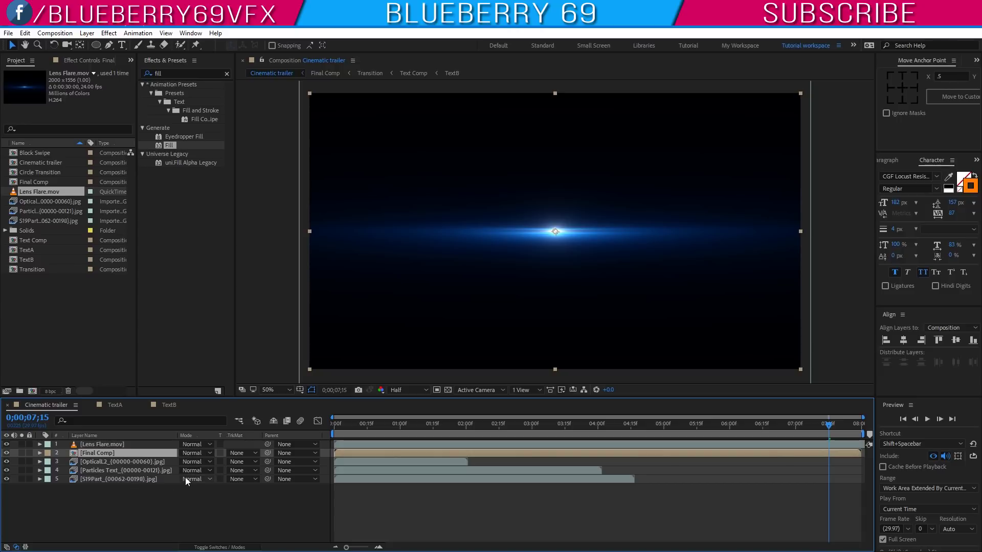
left_click(194, 479)
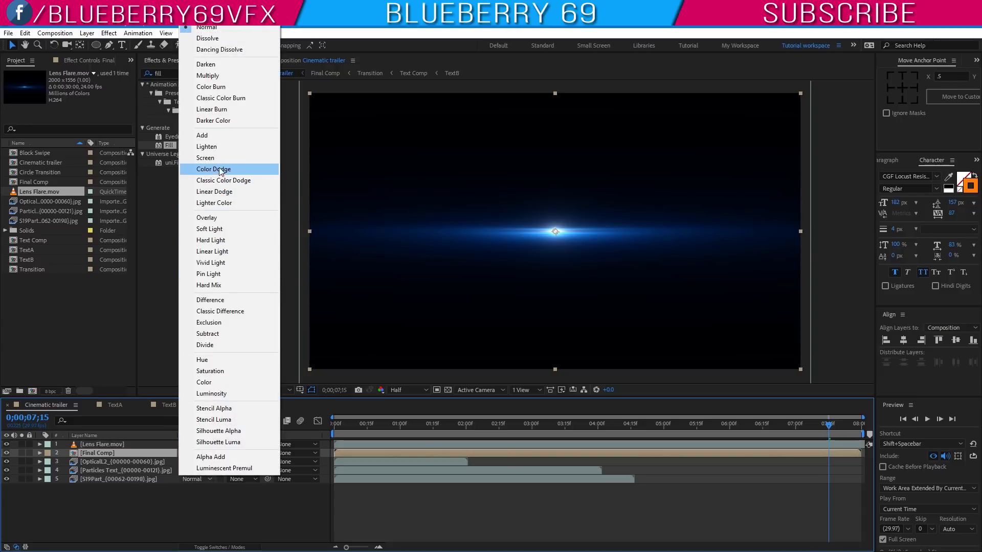
left_click(216, 163)
left_click(195, 470)
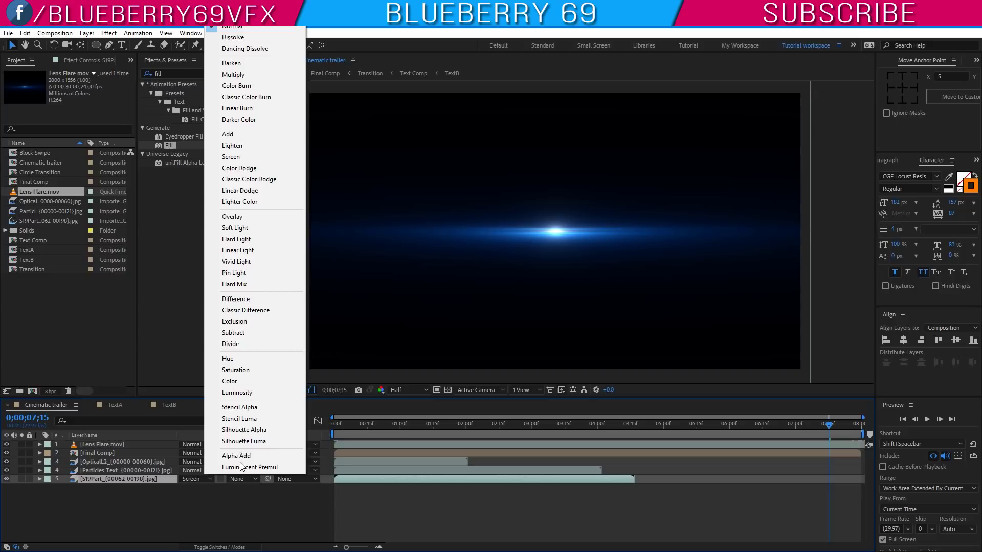
left_click(239, 157)
left_click(199, 463)
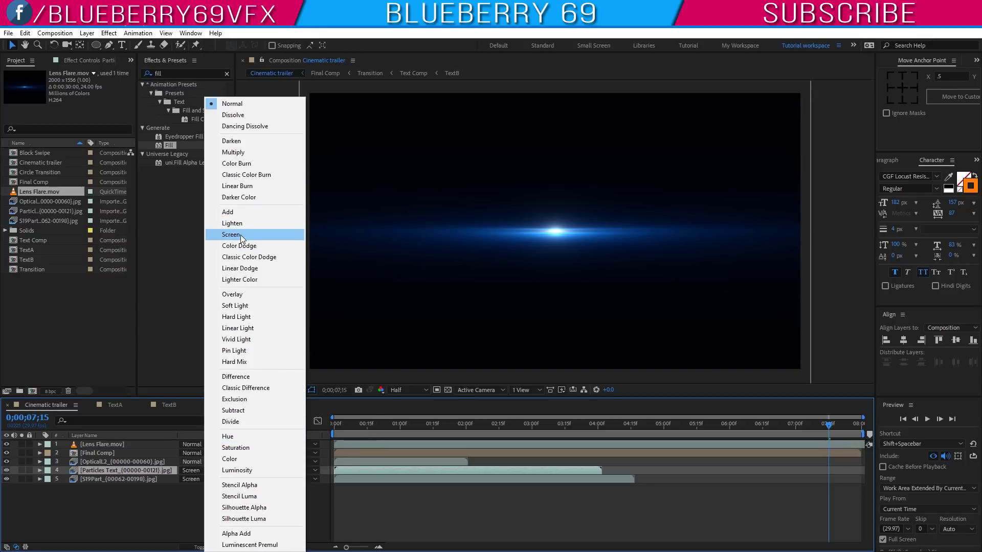
left_click(241, 235)
left_click(102, 524)
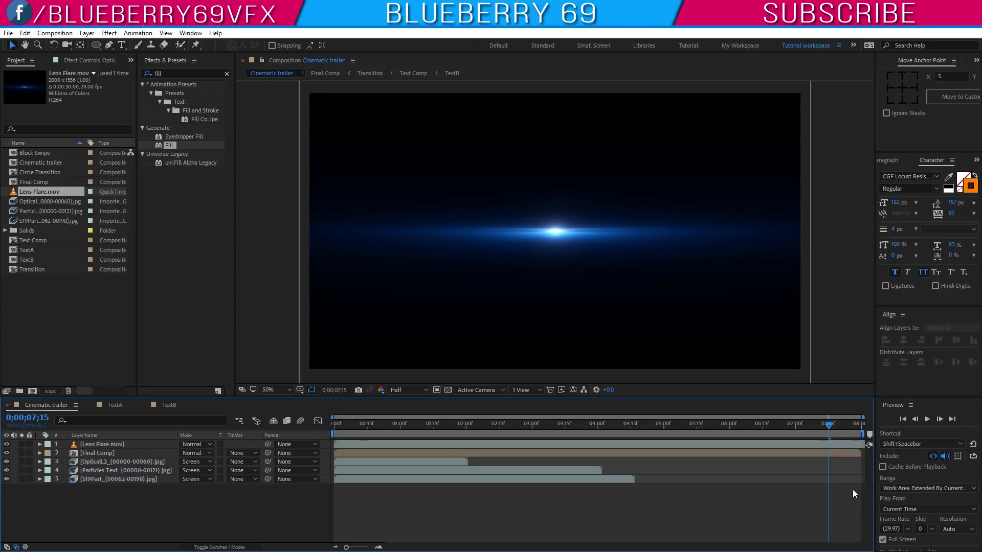
- Set the Lens Flare.mov layer's blending mode to Screen and check the blend at several frames around 1 second
left_click_drag(531, 425, 445, 451)
left_click(108, 452)
left_click(197, 452)
left_click(253, 235)
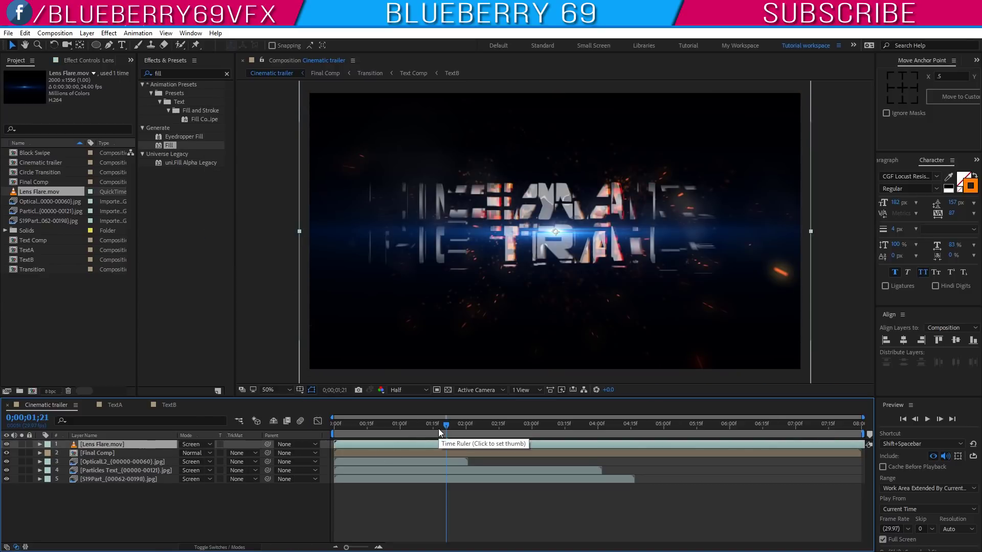
left_click_drag(444, 428, 398, 427)
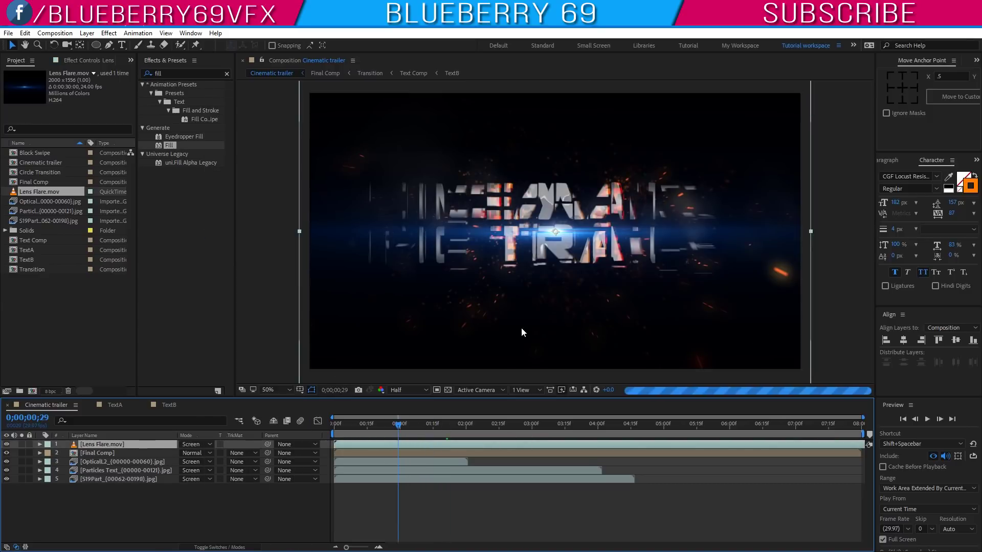
left_click_drag(399, 428, 426, 429)
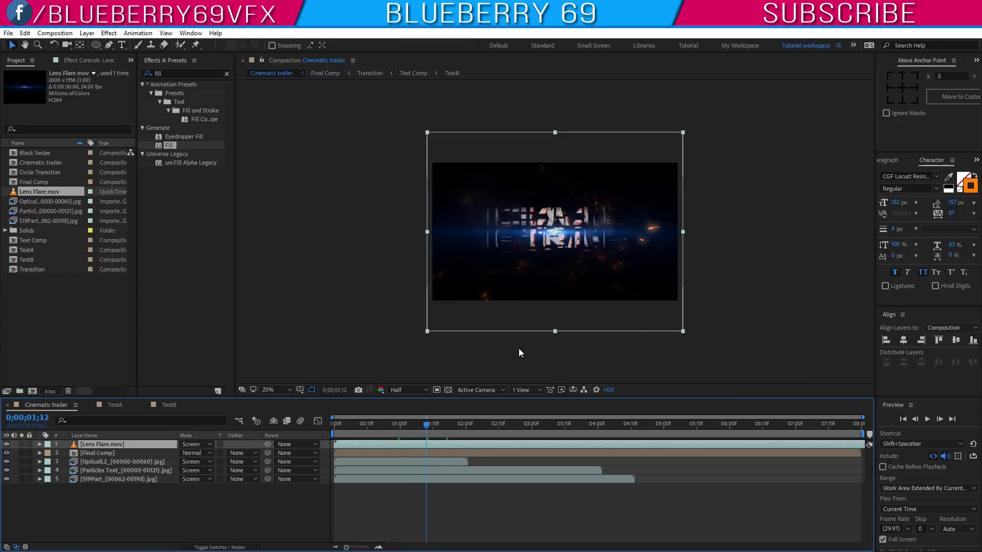
left_click(112, 523)
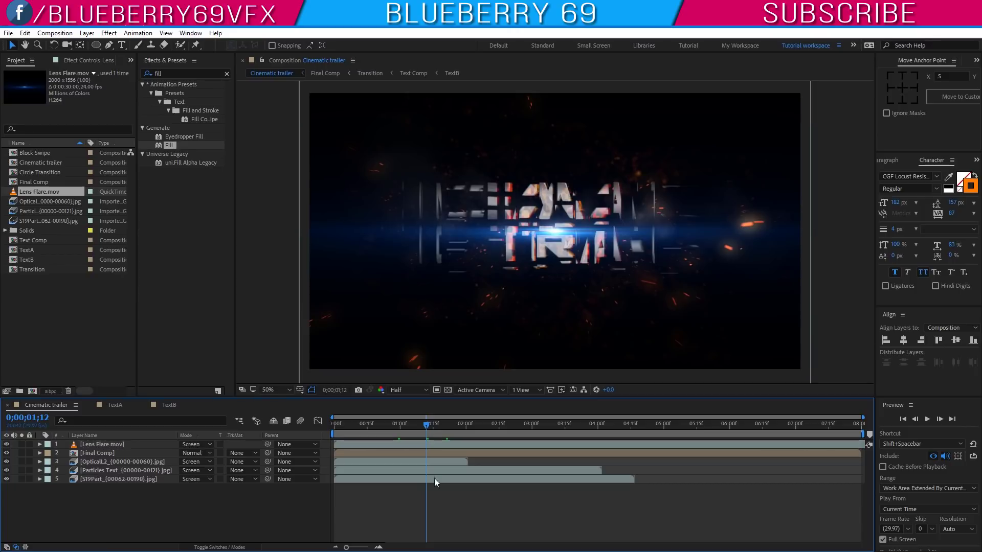
- Set the Lens Flare.mov layer's Position to 954, 510 and check its alignment with the title at 0;00;02;18
left_click(480, 444)
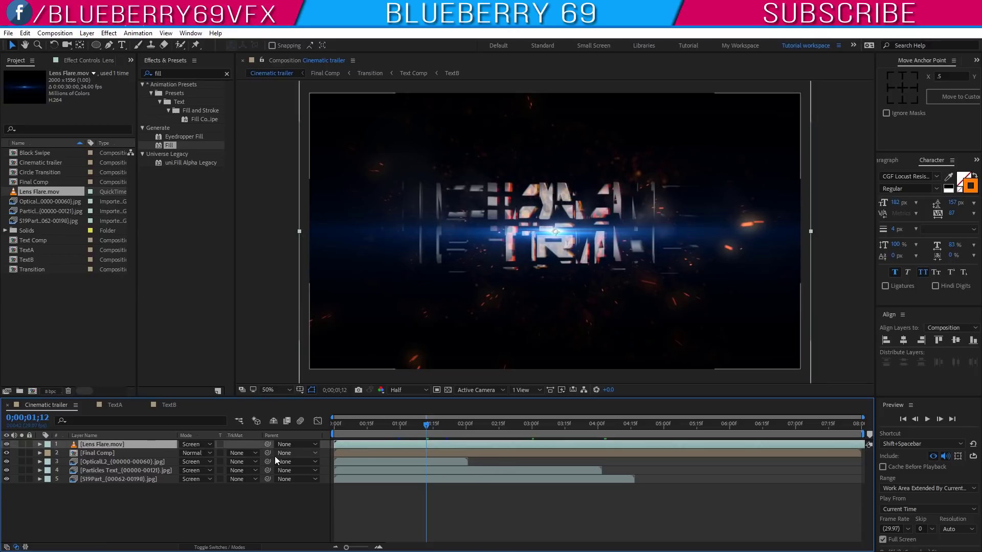
key("p")
mouse_move(187, 453)
left_mouse_down()
mouse_move(197, 453)
mouse_move(172, 464)
left_mouse_up()
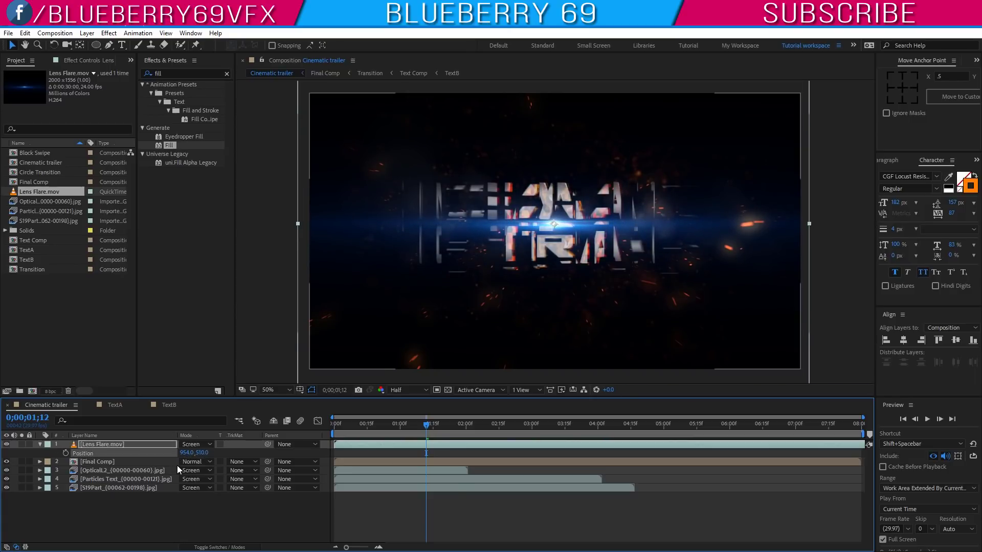
left_click(256, 511)
left_click_drag(426, 424, 507, 425)
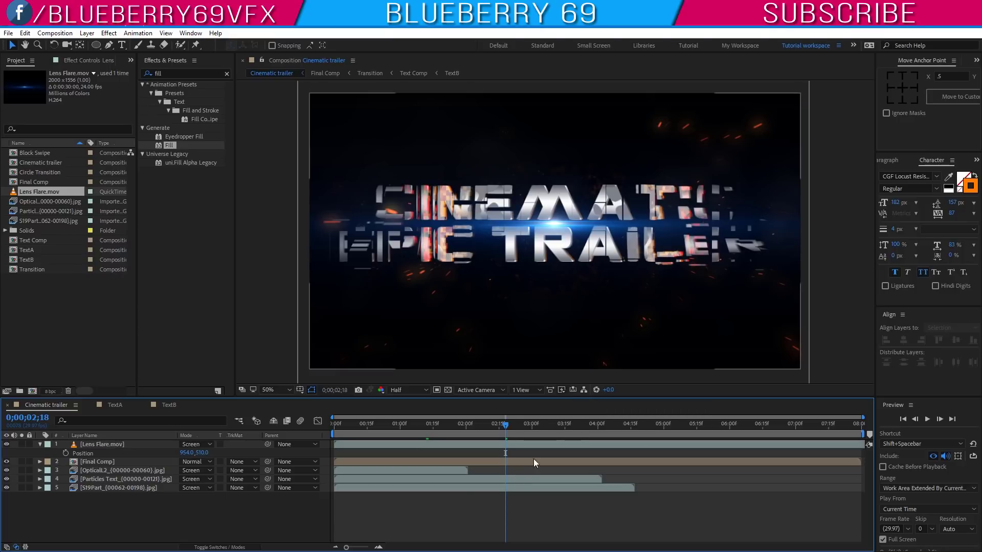
left_click(40, 445)
- Move the OpticalL2 layer above Lens Flare.mov so that it is the topmost layer
left_click(105, 462)
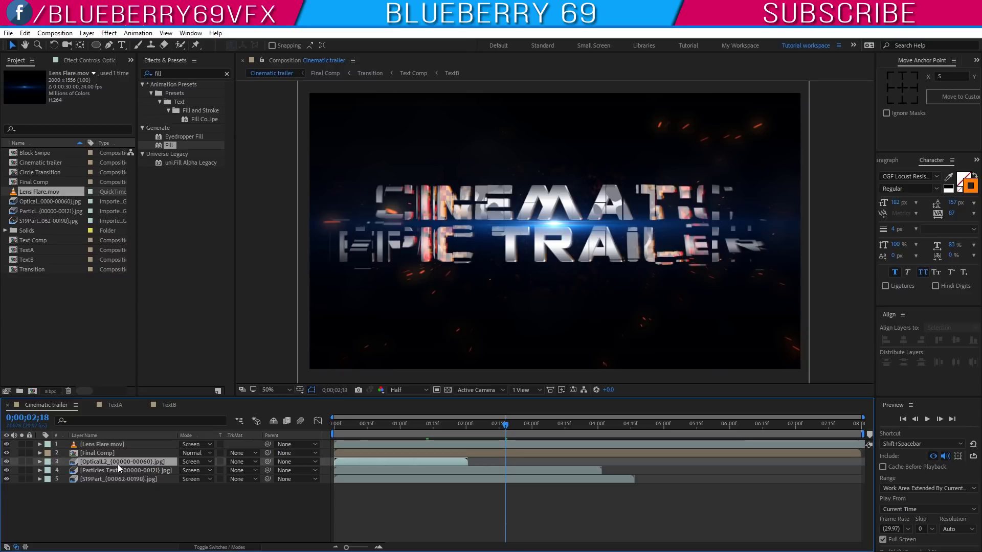
left_click_drag(117, 462, 119, 441)
left_click(140, 510)
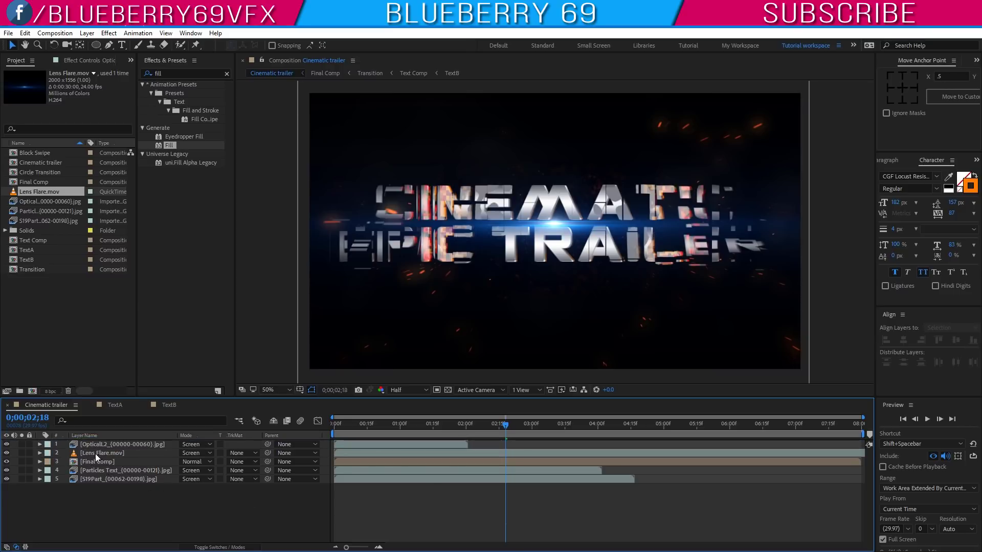
- Create an adjustment layer and place it between Lens Flare.mov and Final Comp
right_click(115, 522)
mouse_move(145, 413)
left_click(276, 493)
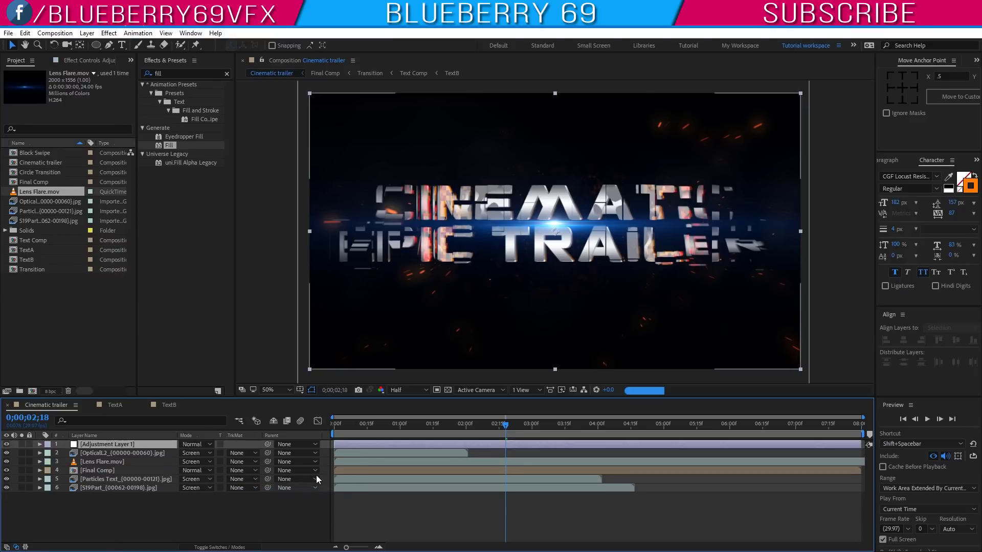
left_click_drag(112, 446, 112, 466)
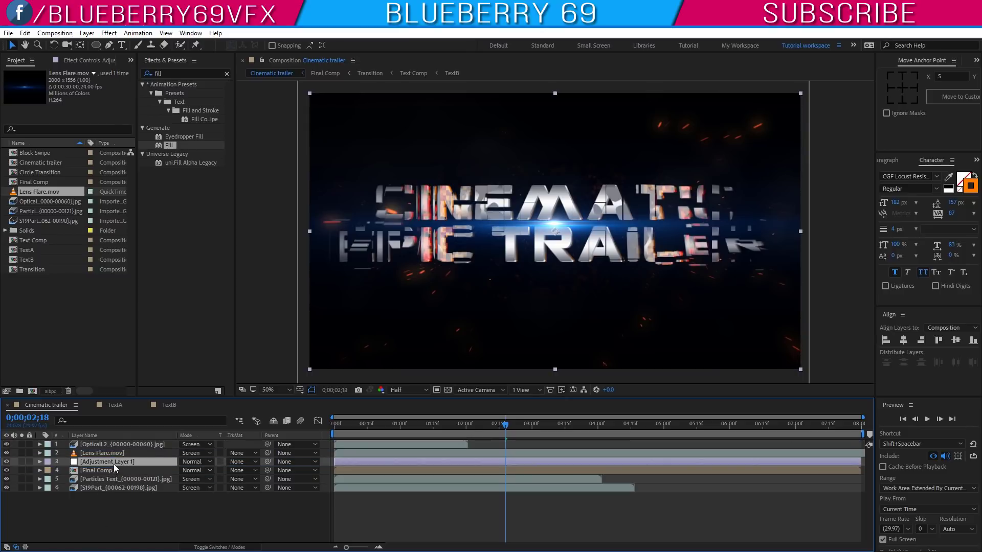
- Apply the Hue/Saturation effect to the adjustment layer and set its Master Hue to -206°
left_click(179, 73)
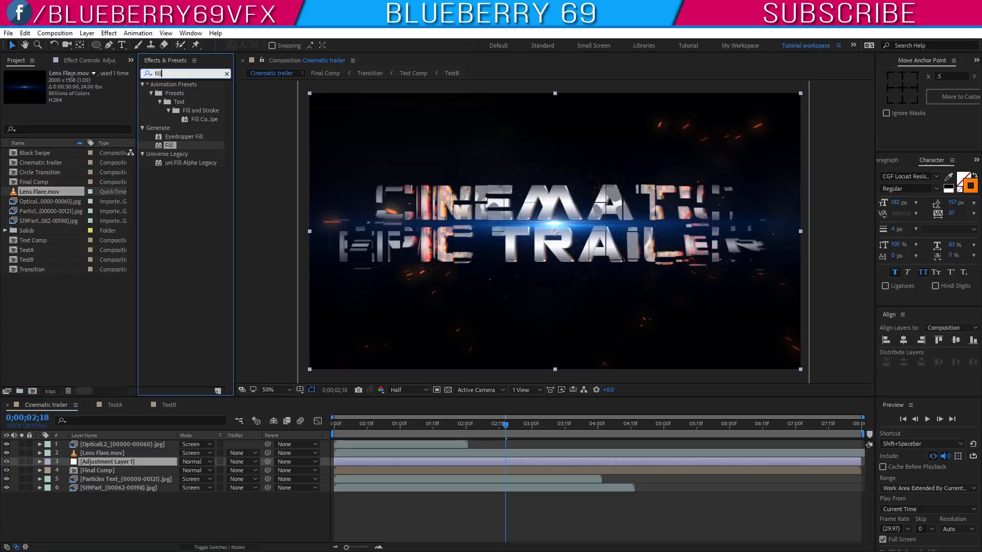
type("hue")
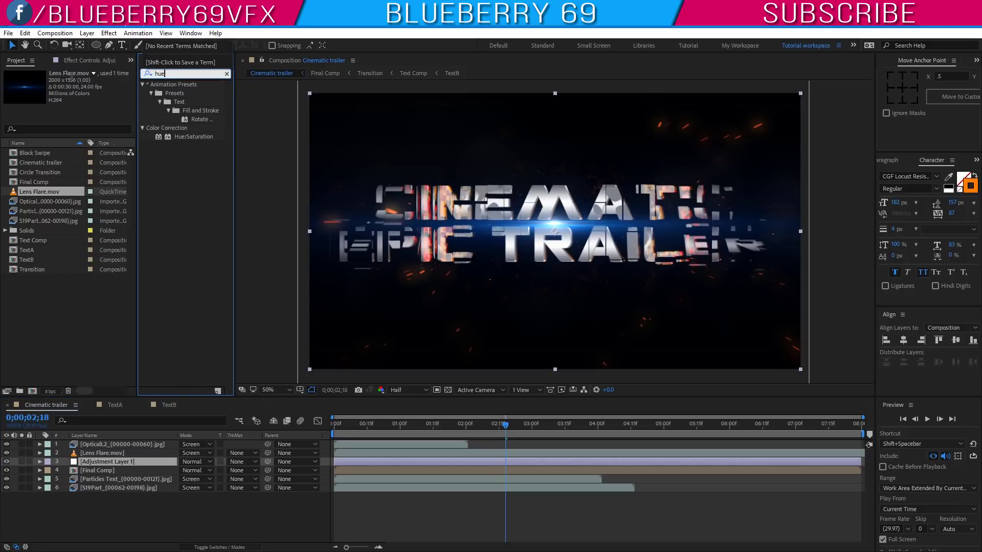
left_click(186, 136)
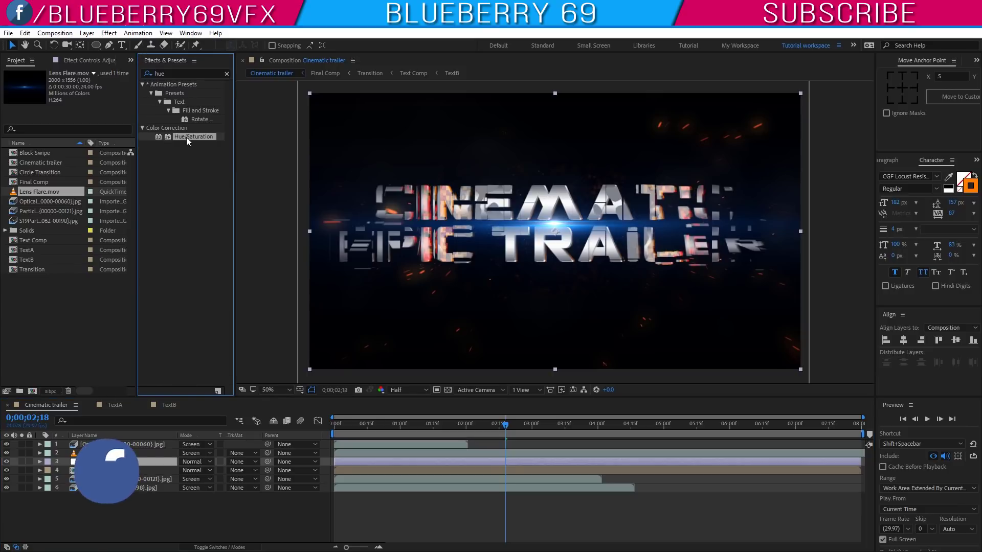
double_click(193, 136)
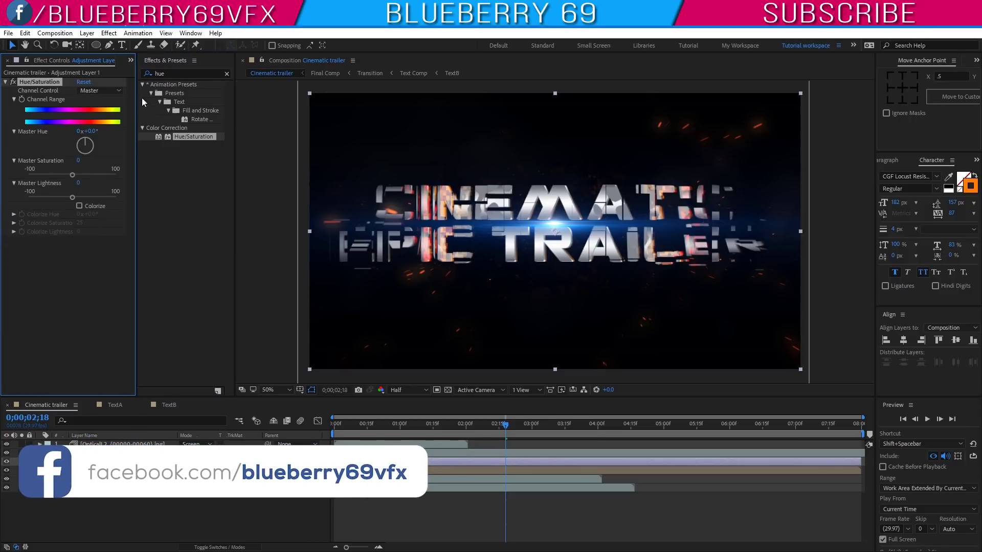
left_click(91, 131)
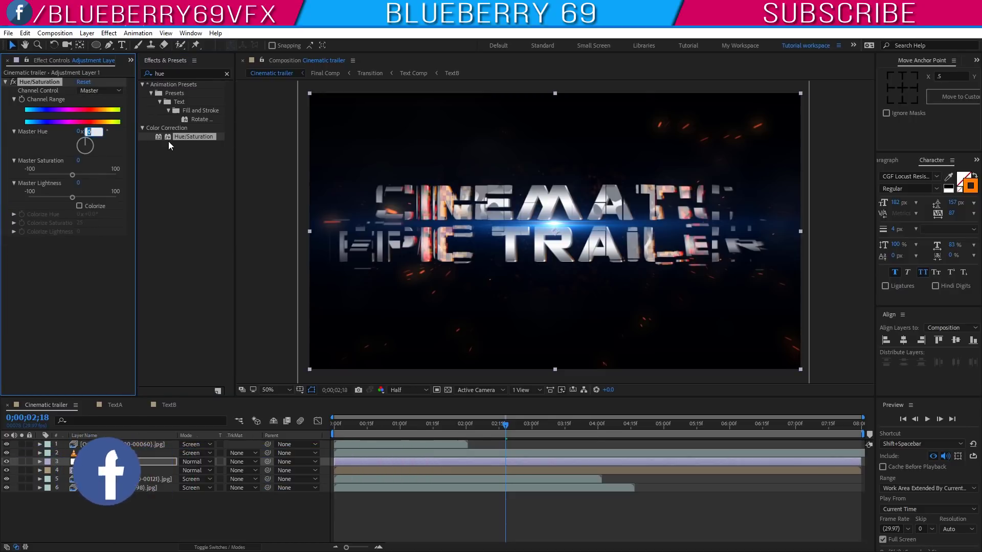
type("-206")
key("Return")
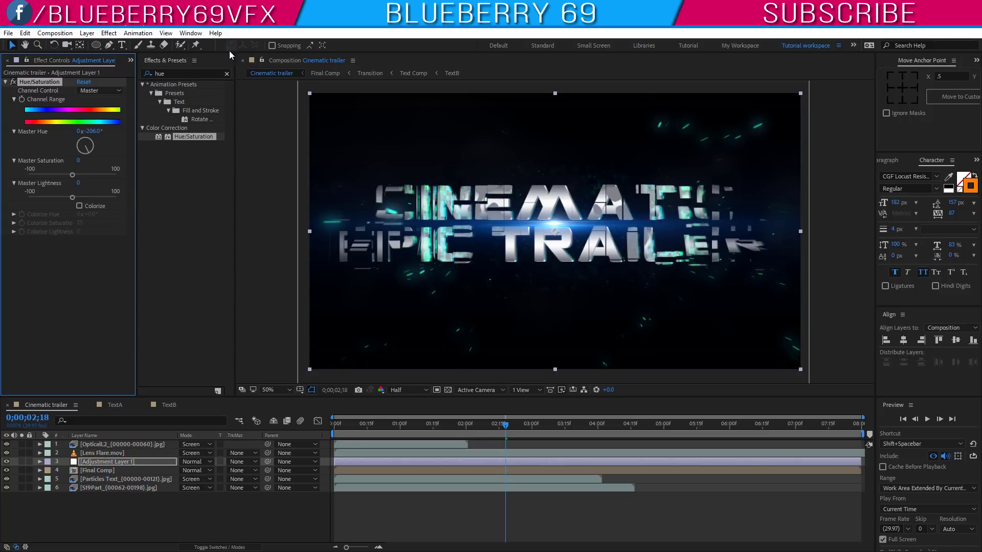
- Add the Curves effect to the adjustment layer below Hue/Saturation
left_click(170, 74)
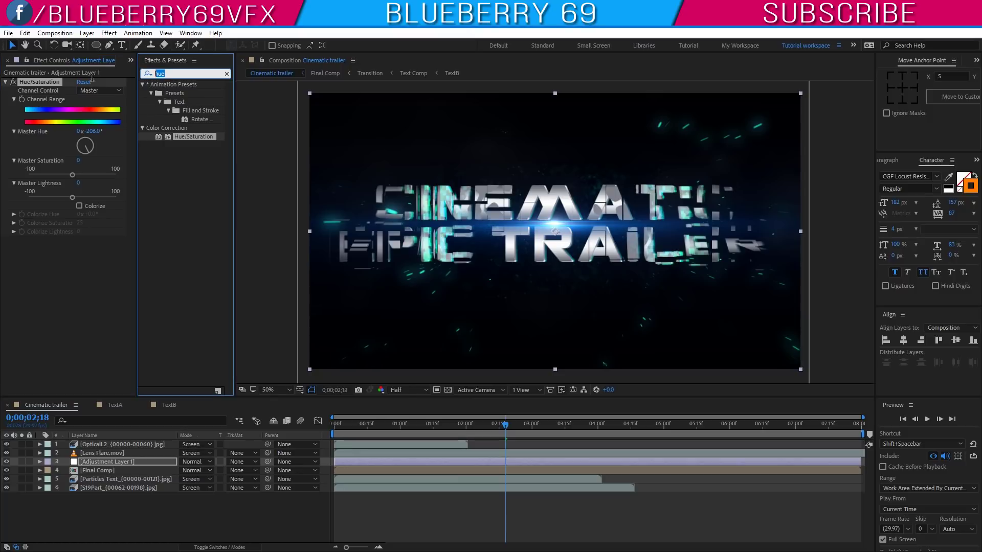
type("curves")
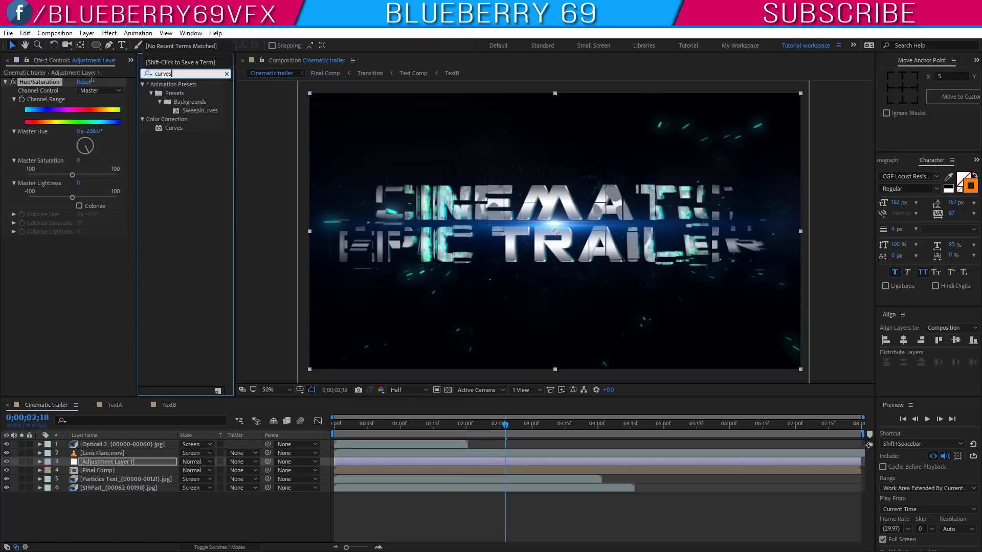
key("Return")
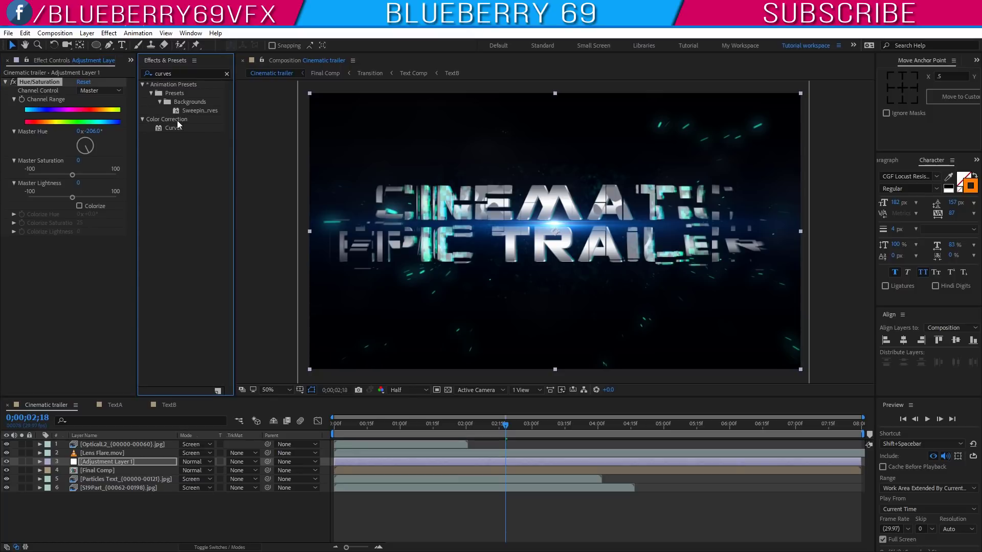
left_click_drag(175, 130, 62, 283)
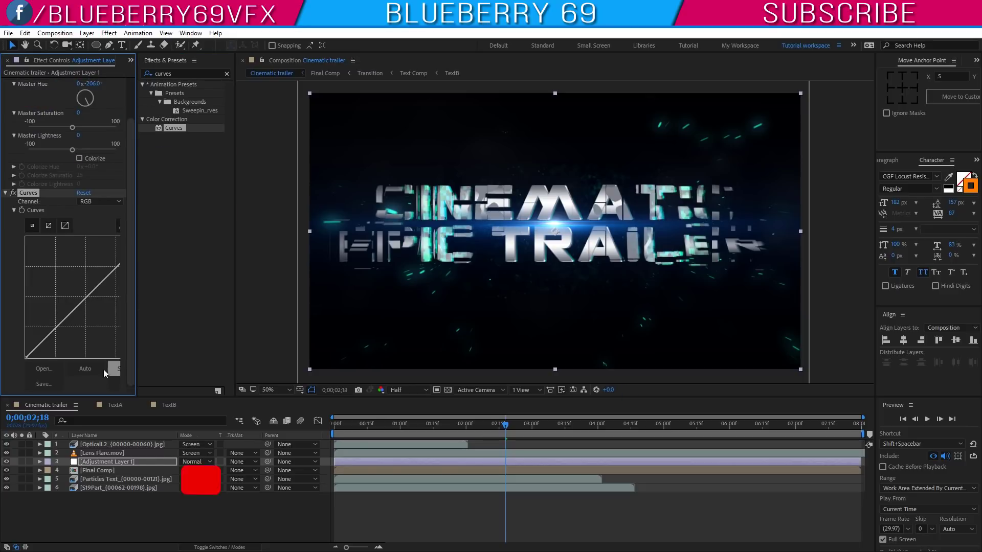
- Bend the RGB curve below the diagonal with one point in the highlights and one in the shadows to darken the image
left_click_drag(136, 324, 264, 325)
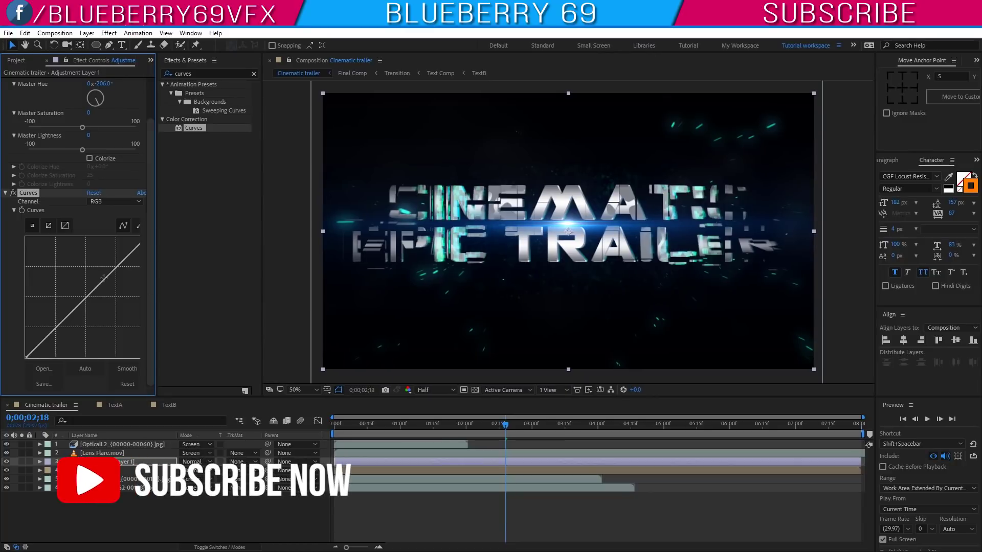
left_click_drag(110, 274, 117, 283)
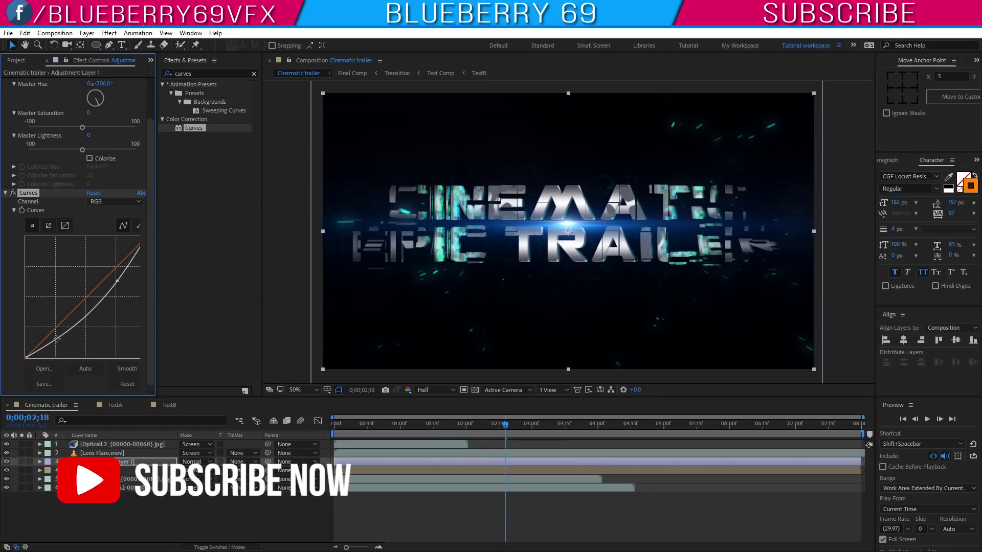
left_click_drag(57, 340, 58, 347)
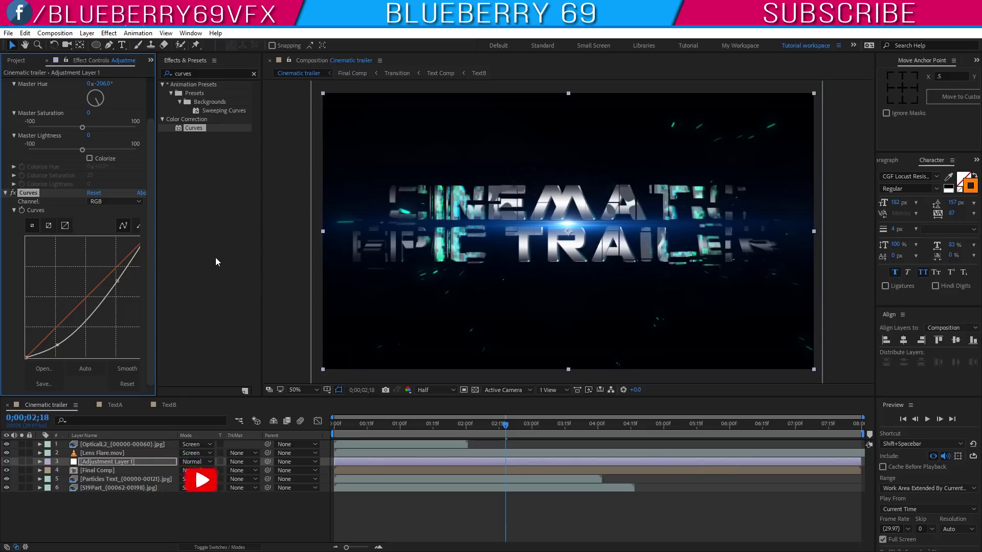
left_click_drag(117, 281, 124, 280)
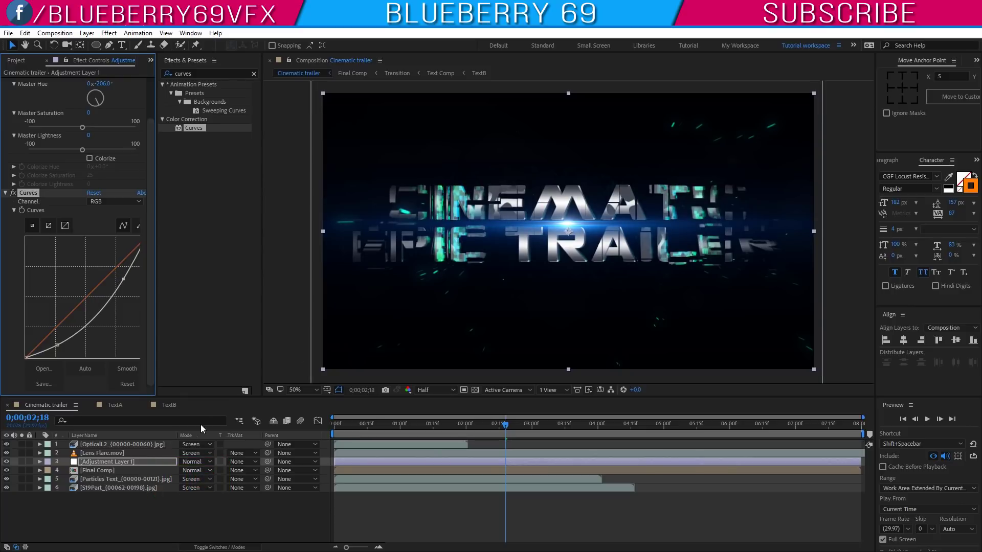
- Add a second Curves effect to the adjustment layer and lower the shadows of its Red channel
left_click_drag(195, 128, 107, 462)
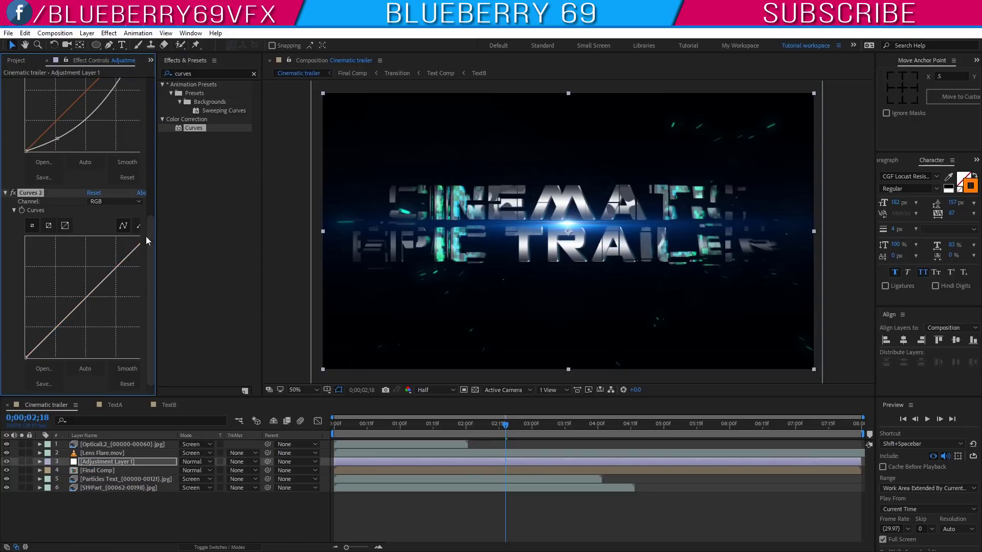
left_click(115, 201)
left_click(100, 222)
left_click_drag(49, 336, 56, 344)
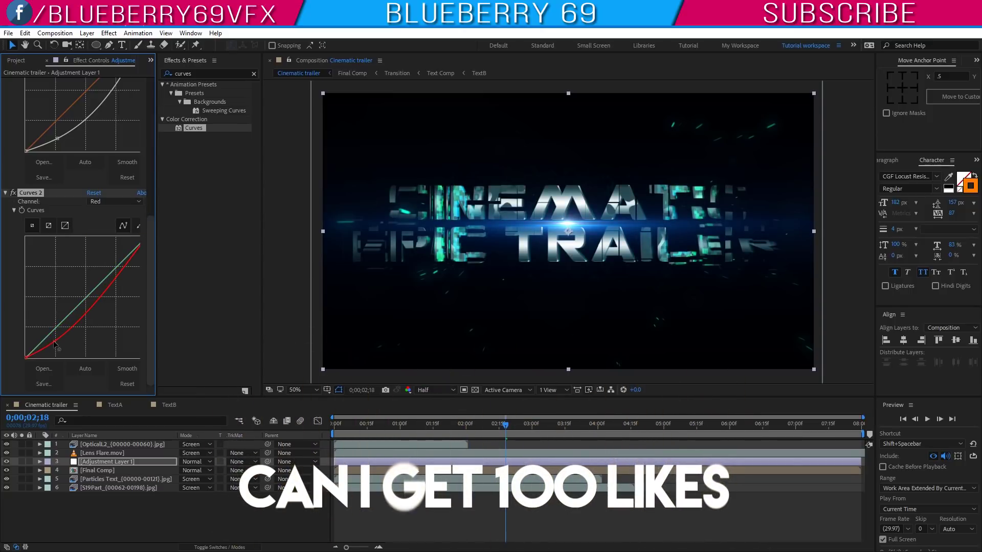
- Shape the second Curves effect's RGB channel into an S-curve, raising the highlights and lowering the shadows to increase contrast
left_click(128, 205)
left_click(125, 210)
left_click_drag(112, 269, 111, 261)
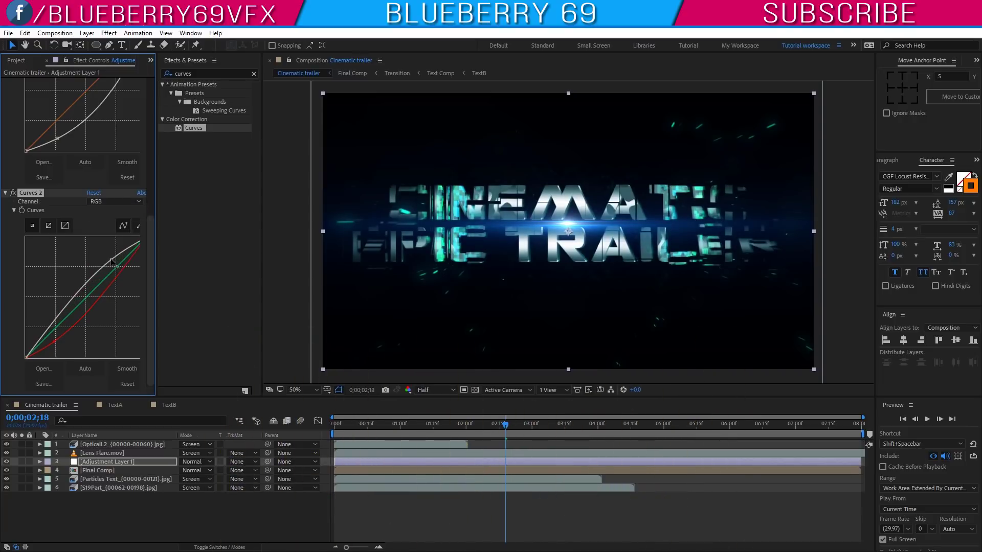
left_click_drag(56, 325, 59, 338)
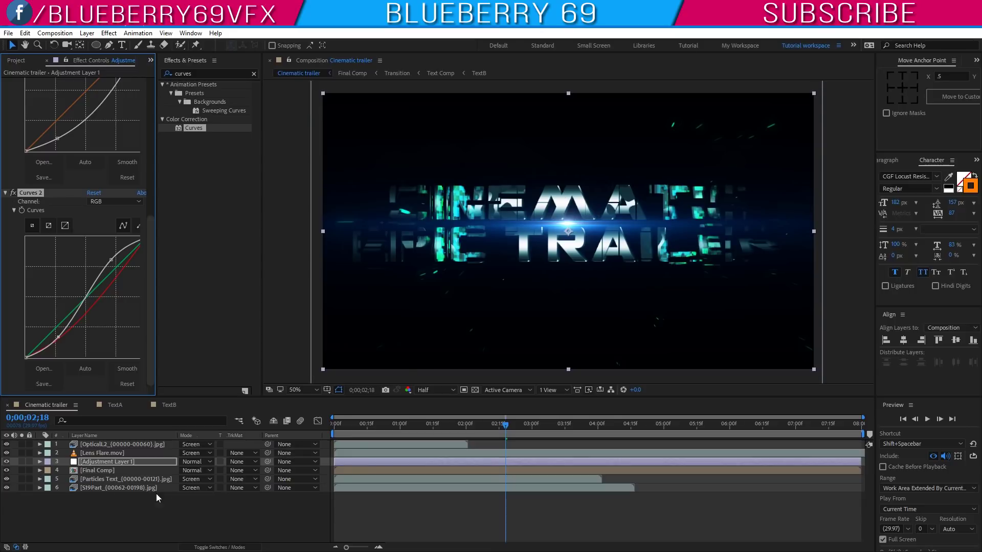
- In Final Comp, change the Fill colour of the upper Circle Transition layer to a near-white pale blue
double_click(103, 470)
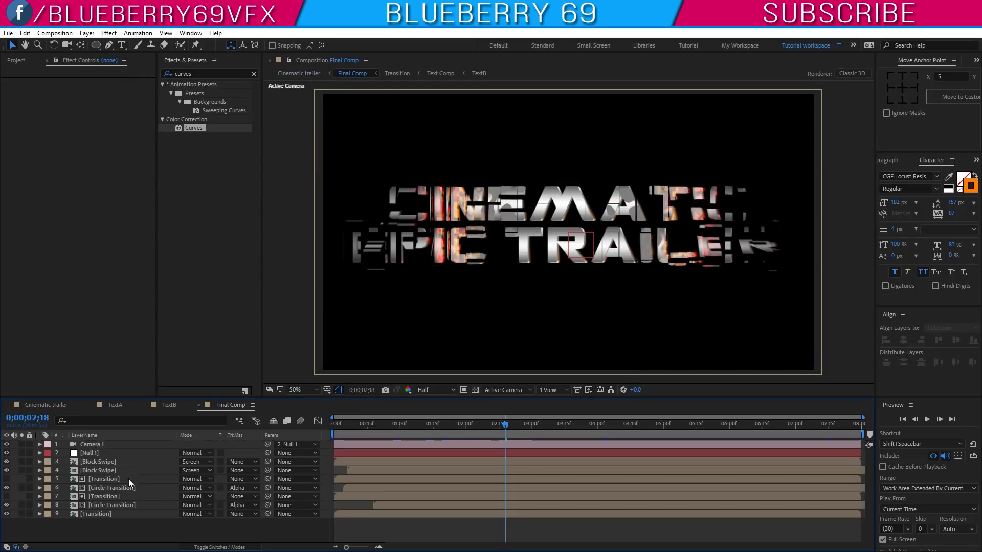
left_click(121, 487)
left_click(92, 108)
left_click_drag(266, 333, 231, 292)
left_click(486, 289)
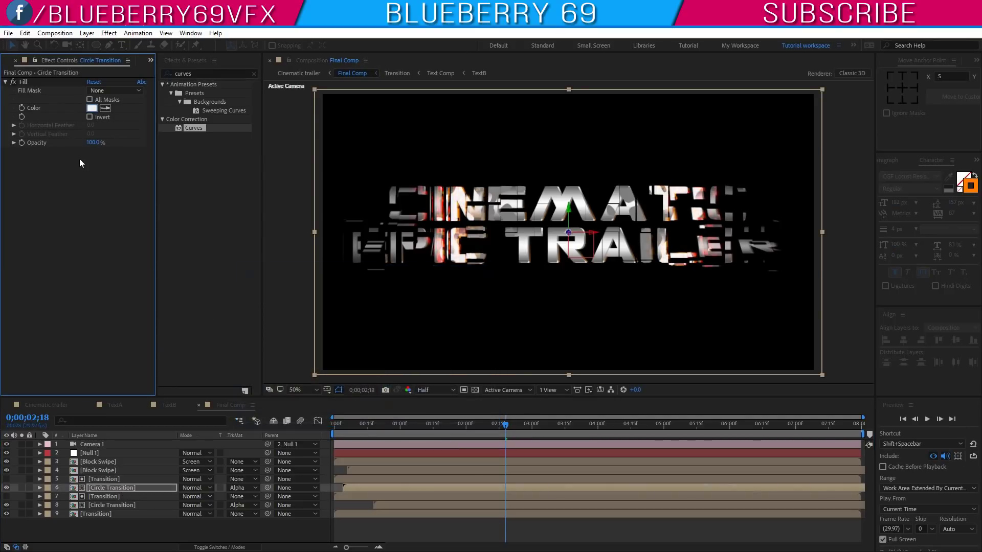
- Change the Fill colour of the lower Circle Transition layer to a pale tint and return to the Cinematic trailer composition
left_click(111, 506)
left_click(92, 108)
left_click_drag(287, 317, 242, 285)
left_click(470, 289)
left_click(42, 406)
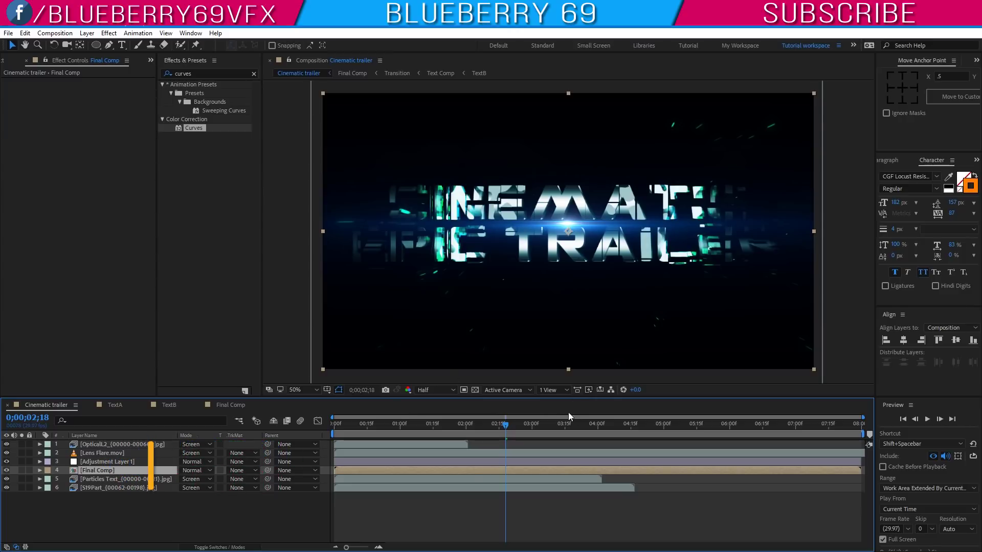
- Keyframe the Opacity of the Lens Flare.mov layer at 30% at the start of the composition
left_click(113, 454)
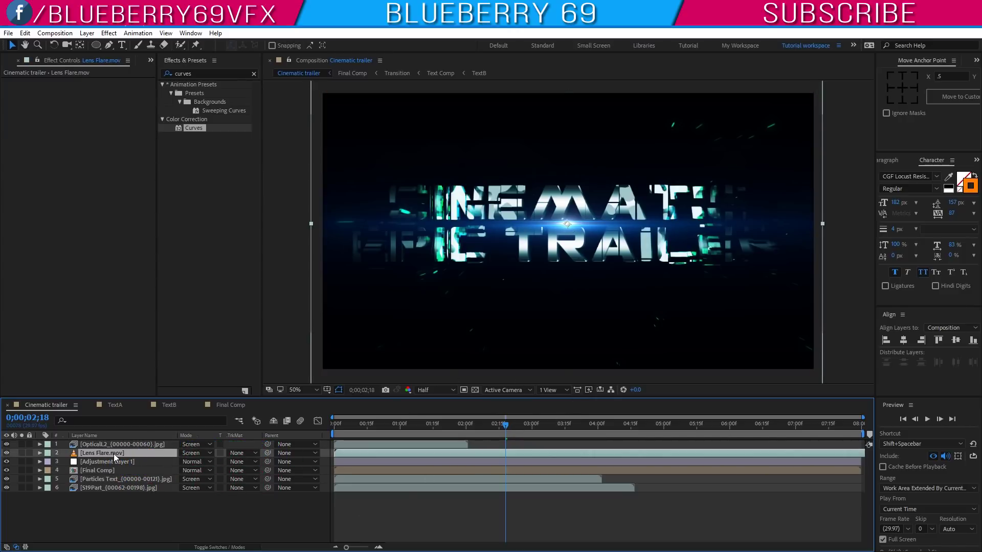
key("t")
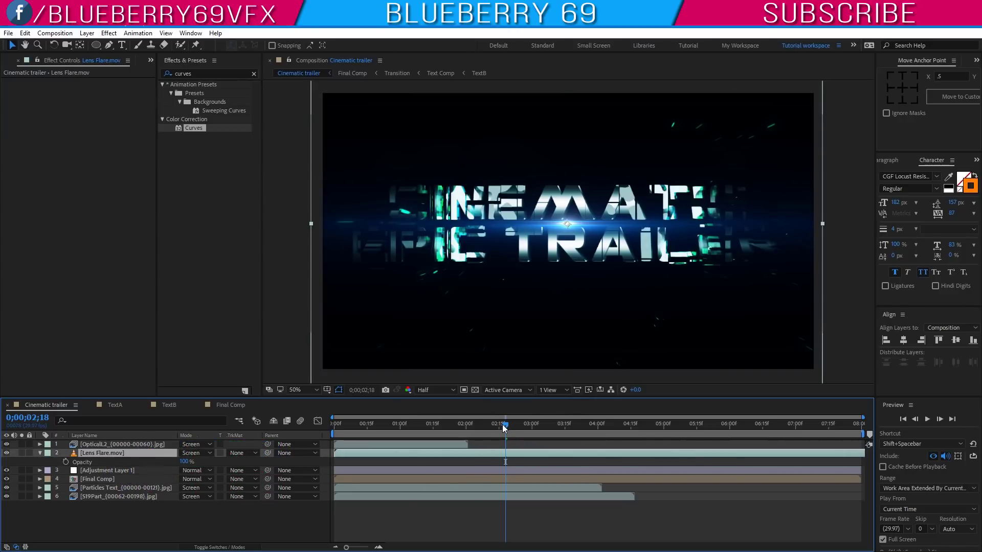
left_click(189, 462)
type("30")
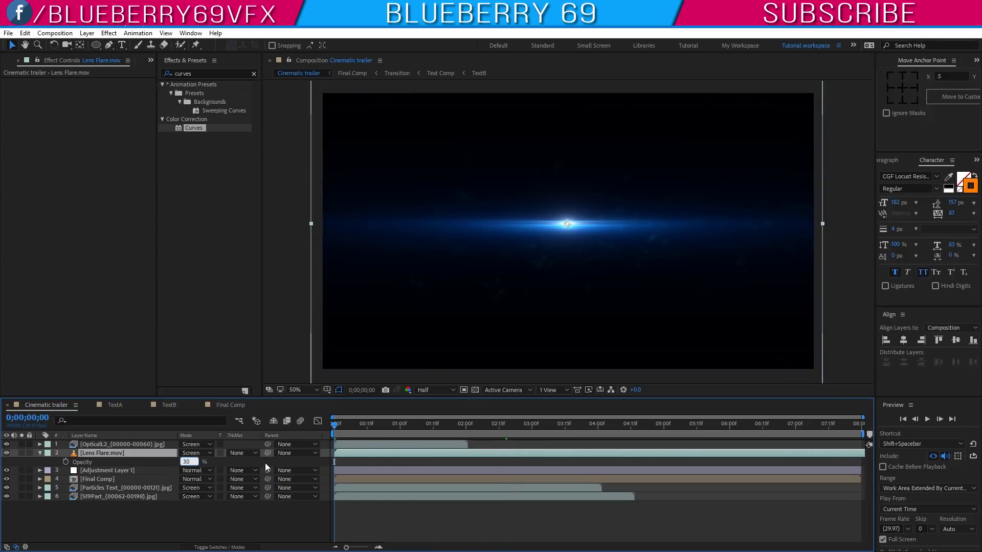
key("Return")
- Raise the Lens Flare.mov Opacity to 80% at the one-second mark
left_click_drag(333, 425, 399, 436)
left_click(185, 462)
type("80")
key("Return")
- Hold the lens flare's Opacity at 80% with a keyframe at 6 seconds and fade it to 30% at 0;00;07;15
left_click_drag(412, 425, 728, 450)
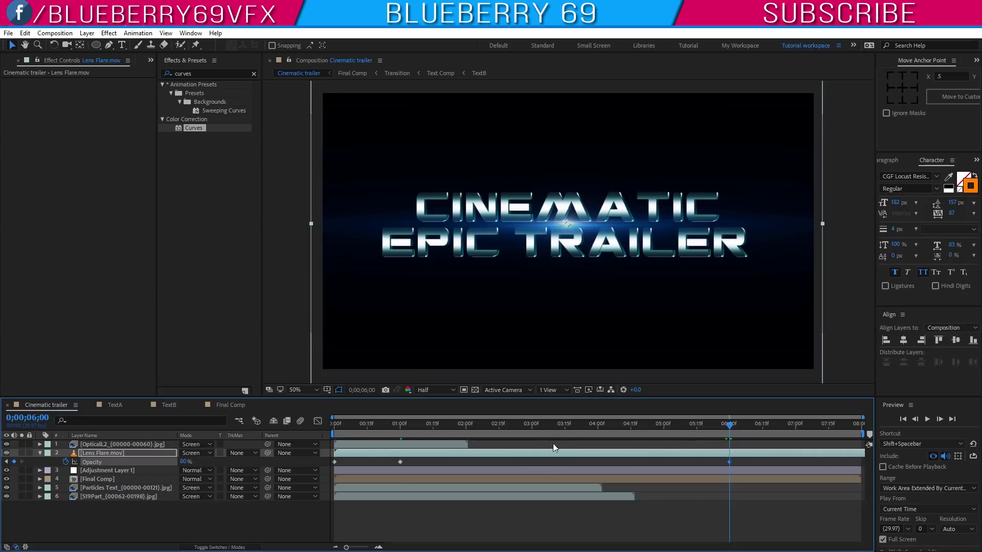
left_click_drag(730, 431, 829, 431)
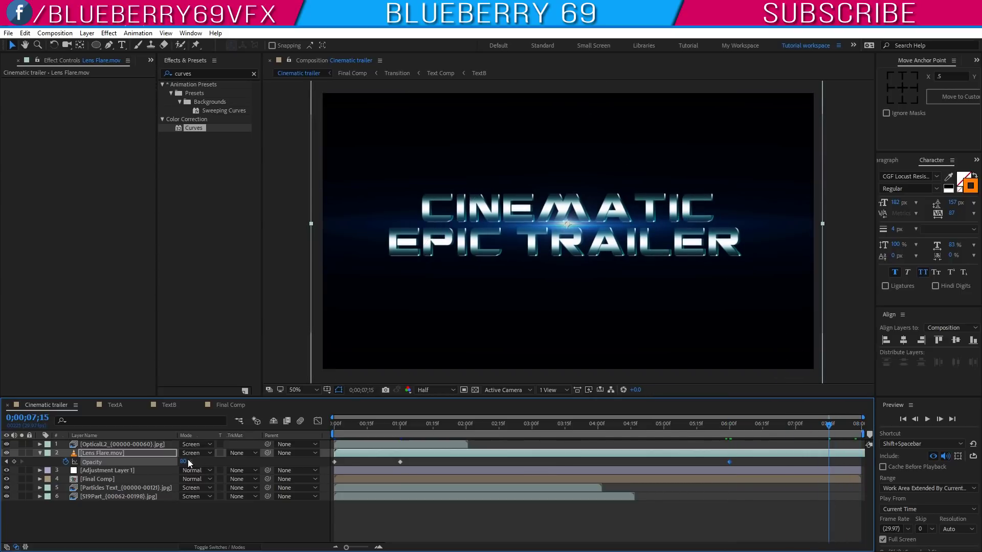
key("Return")
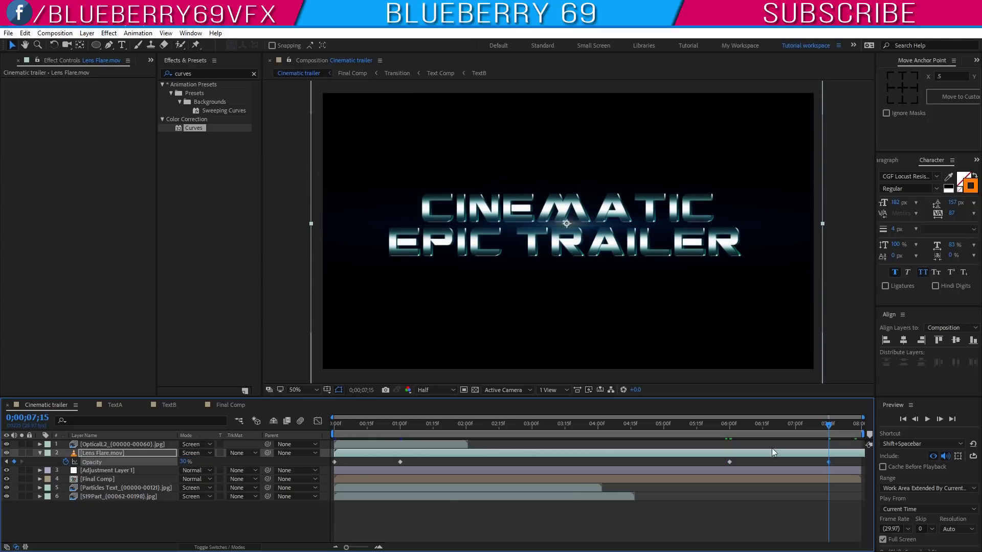
- Apply keyframe easing to all four Opacity keyframes of the Lens Flare.mov layer and collapse its properties
left_click_drag(848, 454, 338, 464)
right_click(334, 461)
mouse_move(363, 453)
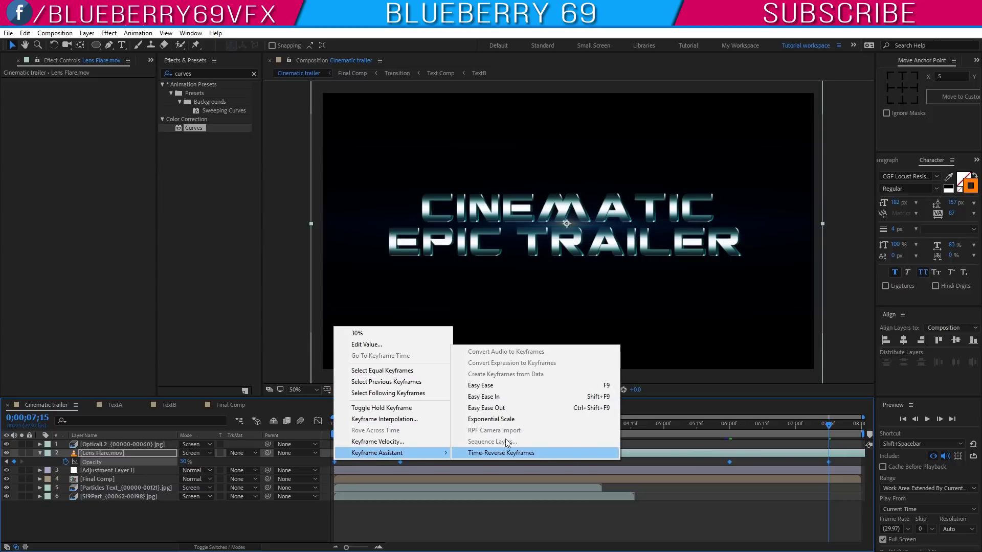
left_click(494, 393)
left_click(40, 454)
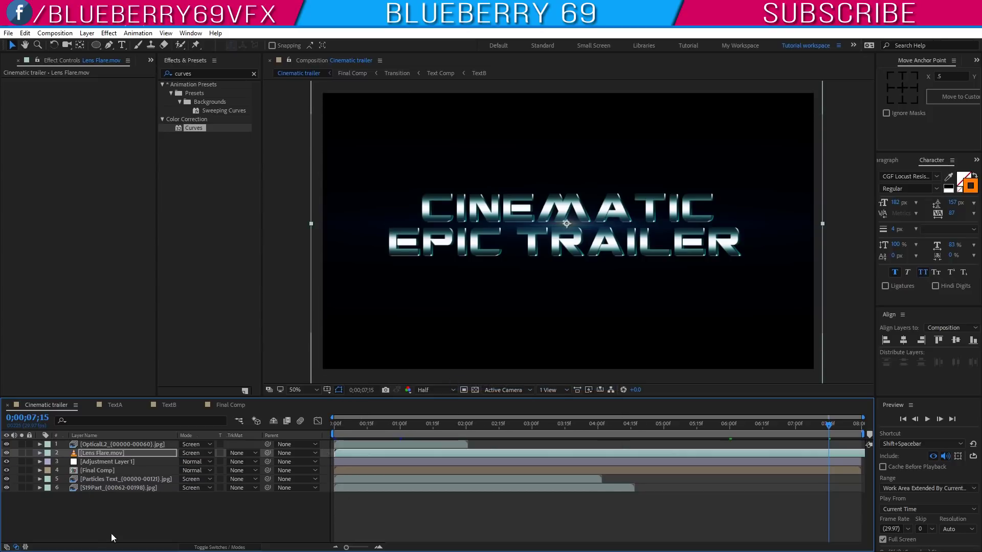
- Add a black 1920 × 1080 px solid named Black Solid 1 above all layers of the Cinematic trailer composition
left_click(137, 521)
left_click_drag(824, 430, 412, 431)
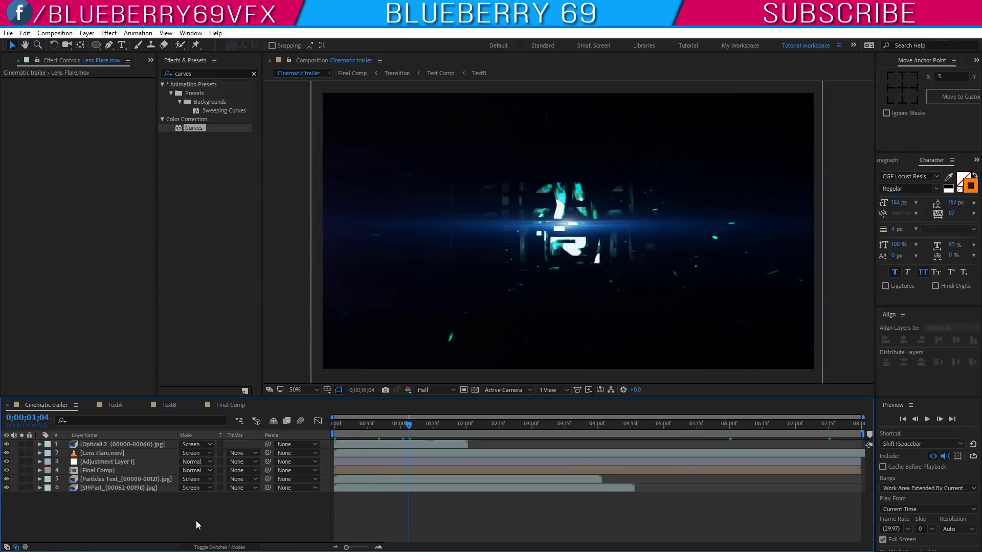
right_click(101, 523)
mouse_move(211, 413)
left_click(251, 439)
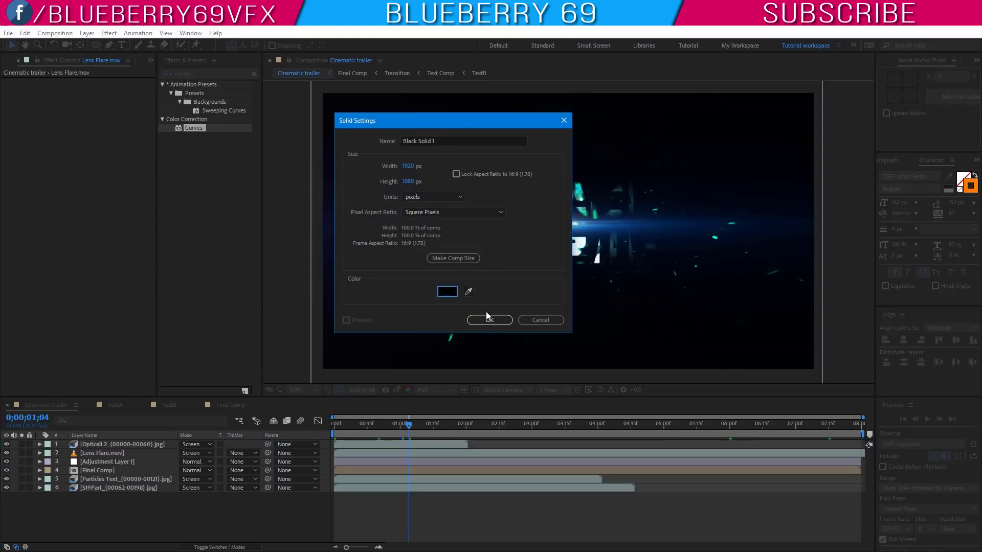
left_click(479, 321)
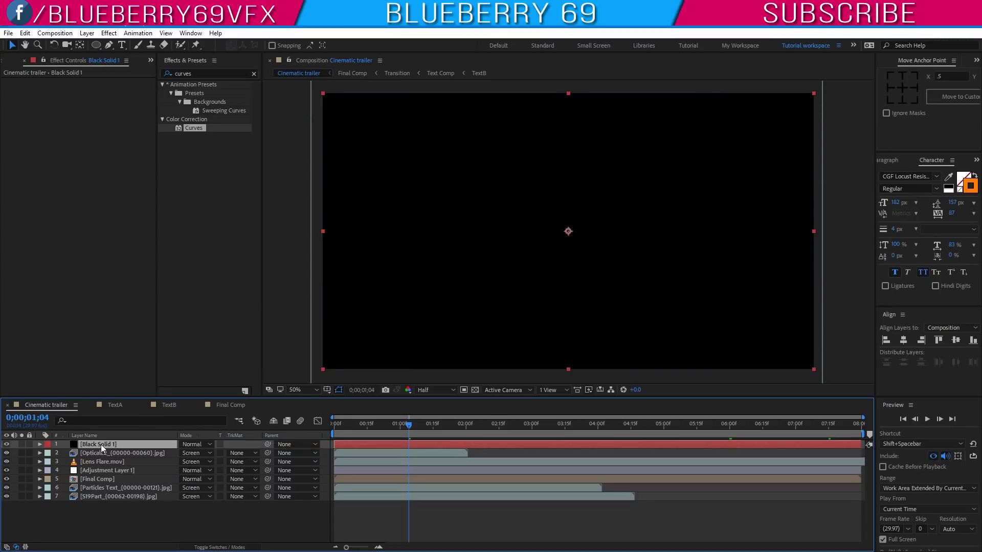
- Activate the Rectangle tool with the black solid selected
left_click_drag(96, 45, 149, 50)
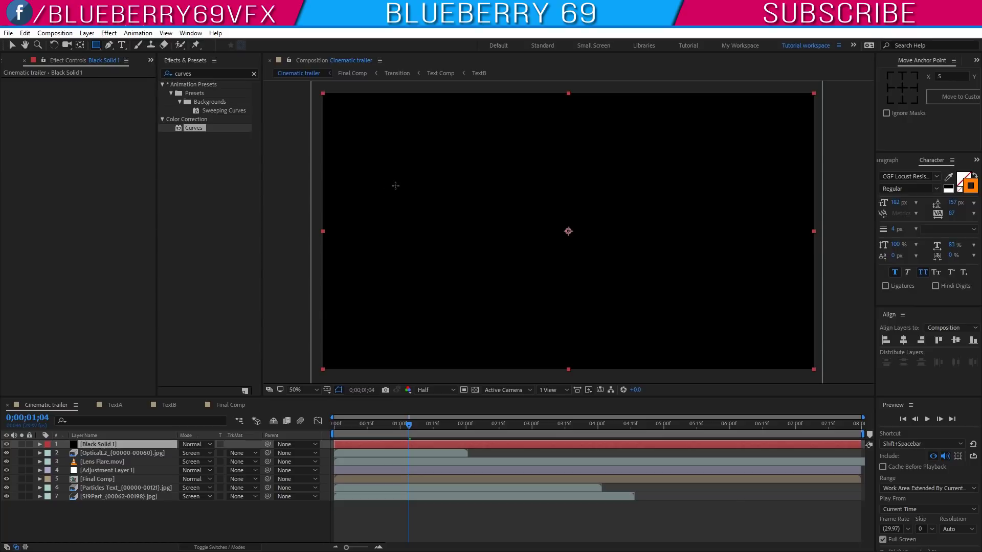